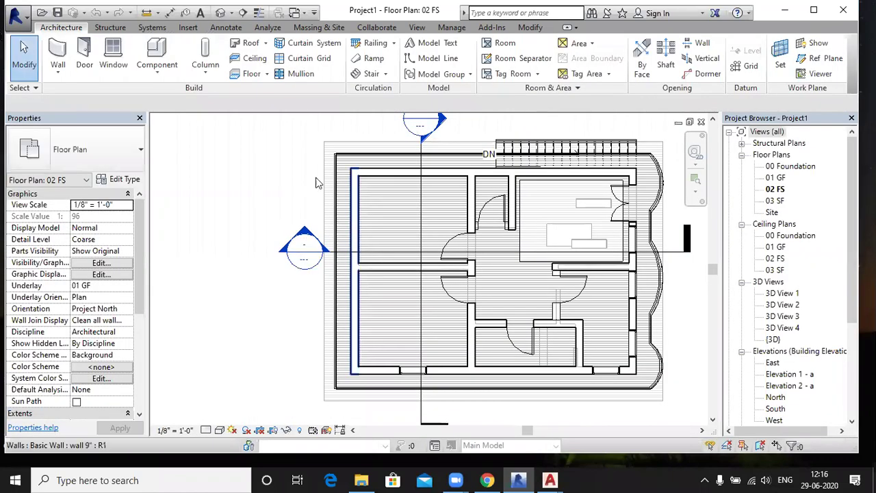
- Open the 01 GF floor plan from the Project Browser
scroll(274, 182, down, 2)
scroll(273, 155, down, 2)
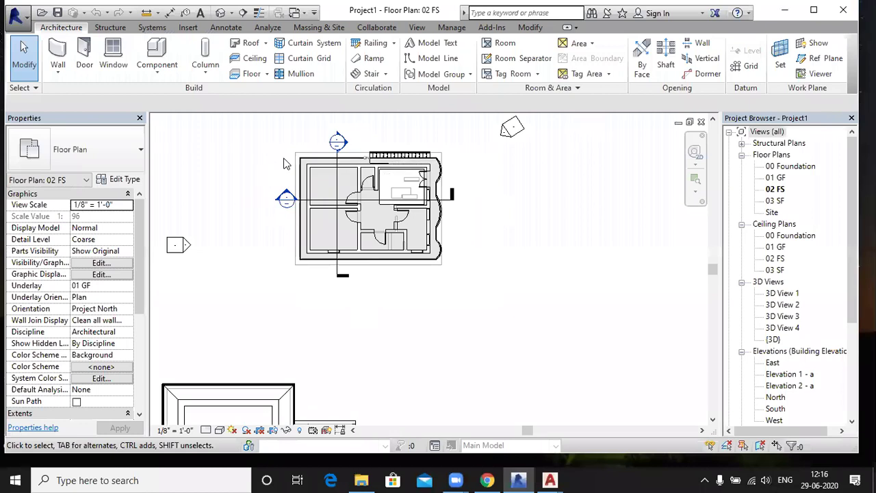
scroll(282, 168, down, 2)
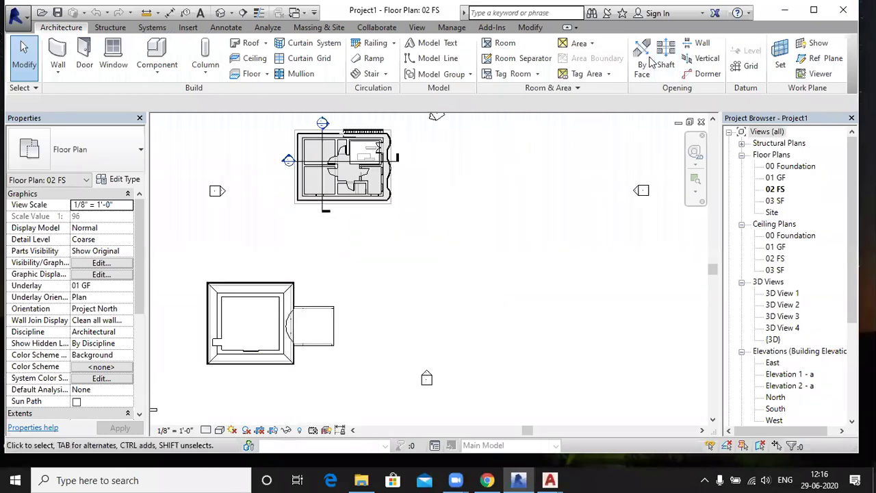
double_click(784, 180)
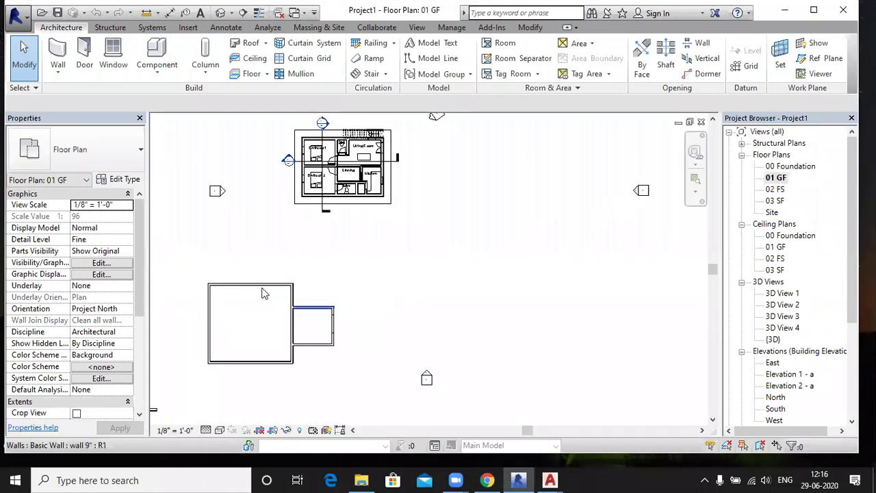
- Select walls to show temporary dimensions, ending on the small room's top wall
click(248, 289)
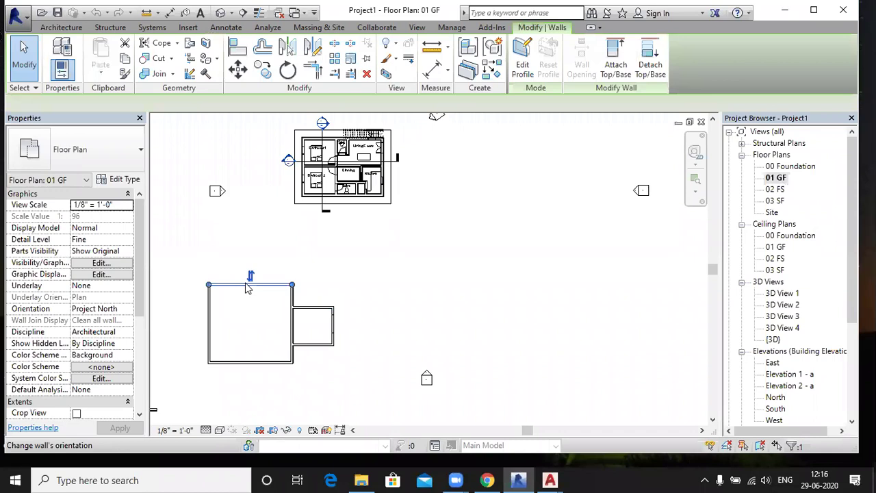
scroll(362, 274, down, 1)
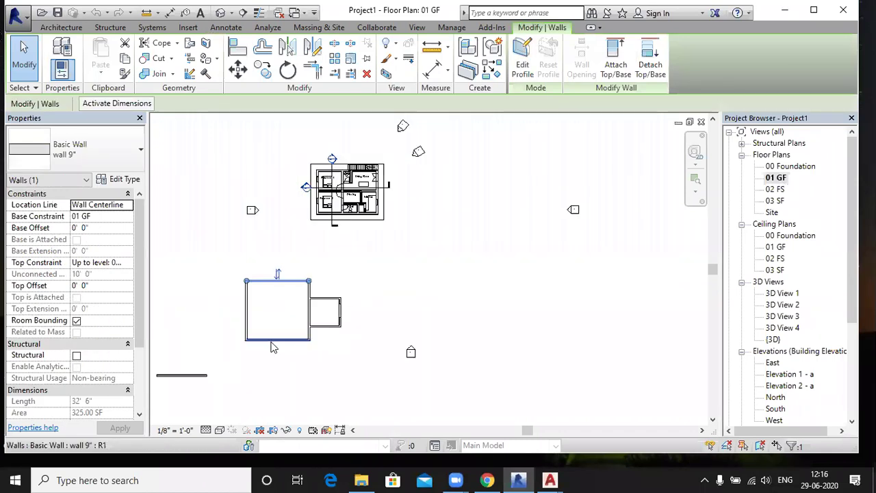
click(288, 339)
scroll(187, 351, up, 2)
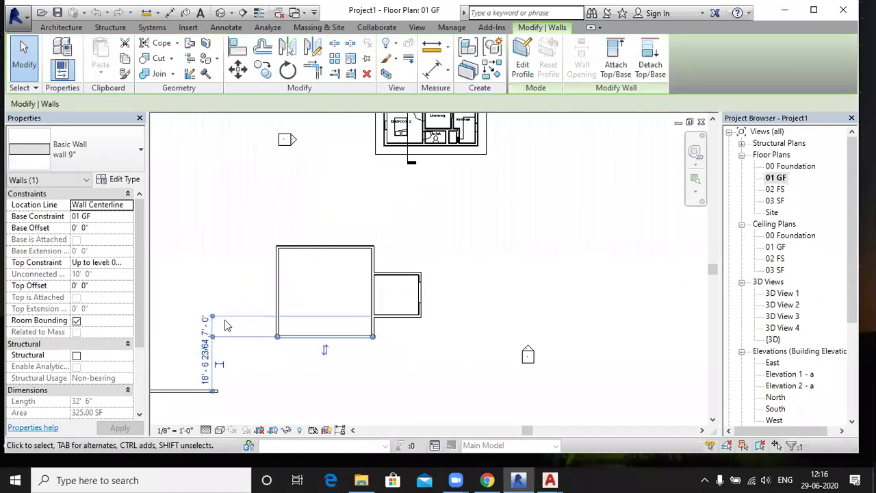
scroll(212, 333, up, 1)
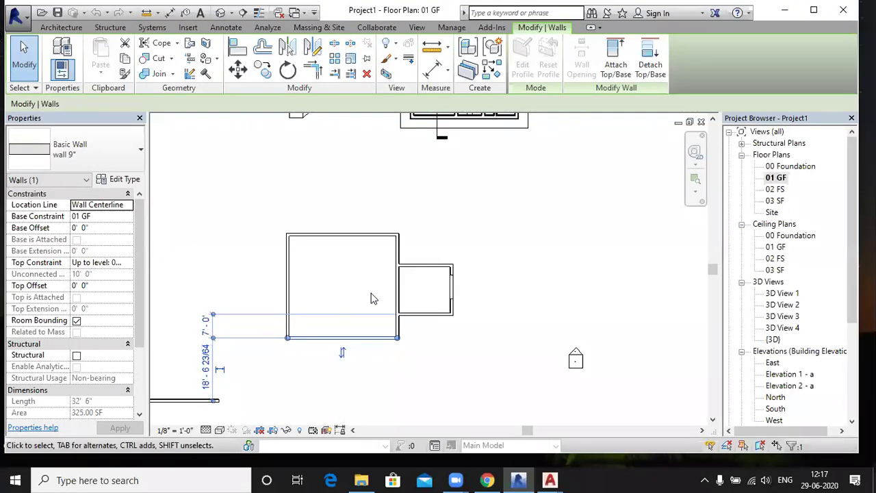
click(422, 269)
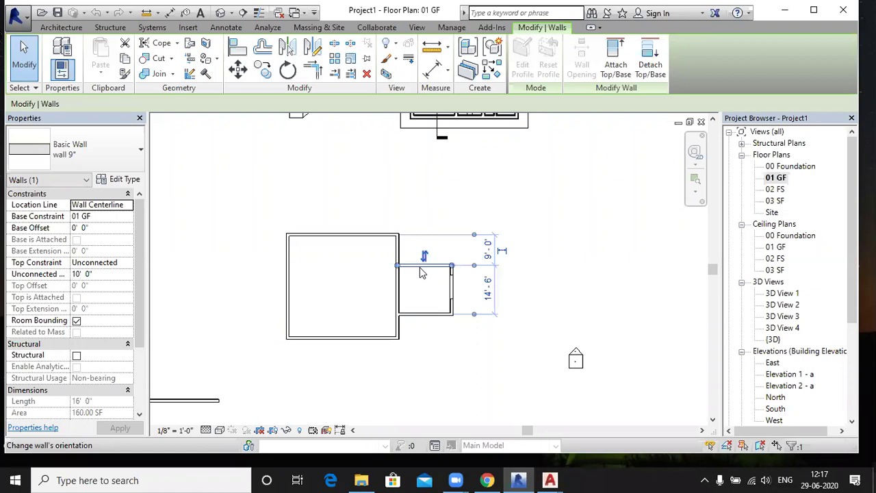
- Reposition the small room's top wall: 12' distance, then 8'-0" above it
click(495, 294)
text(12')
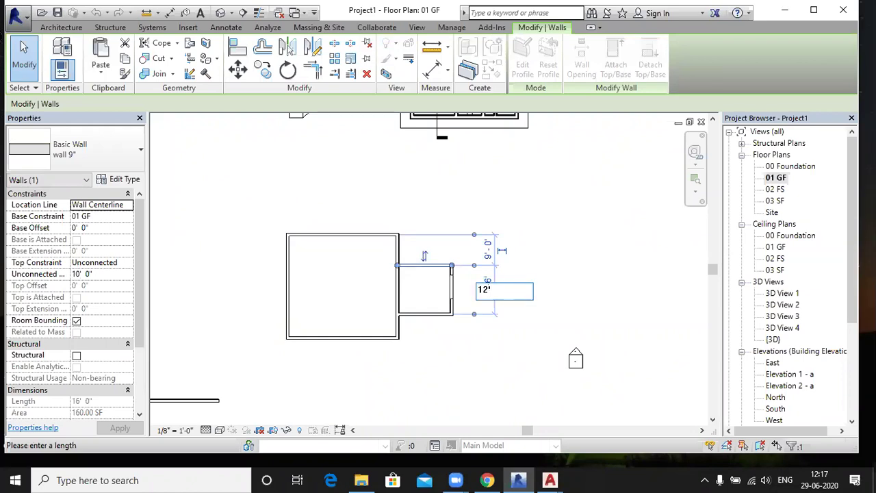
key(Return)
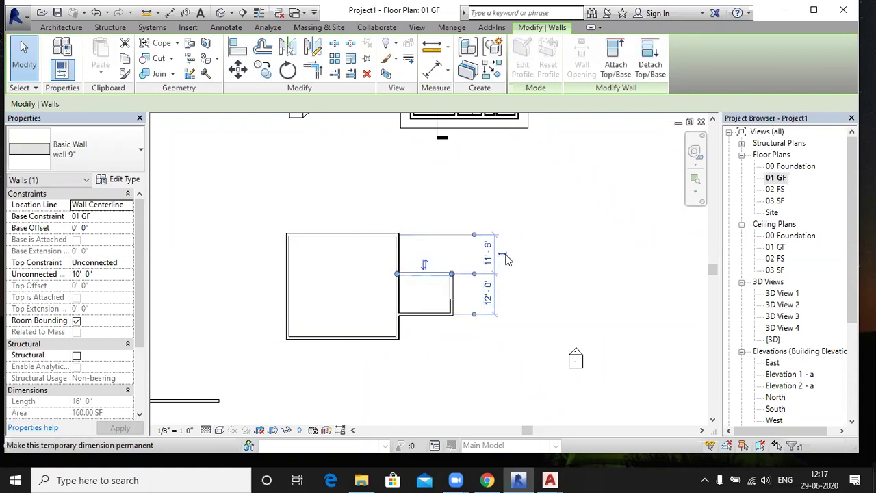
click(491, 261)
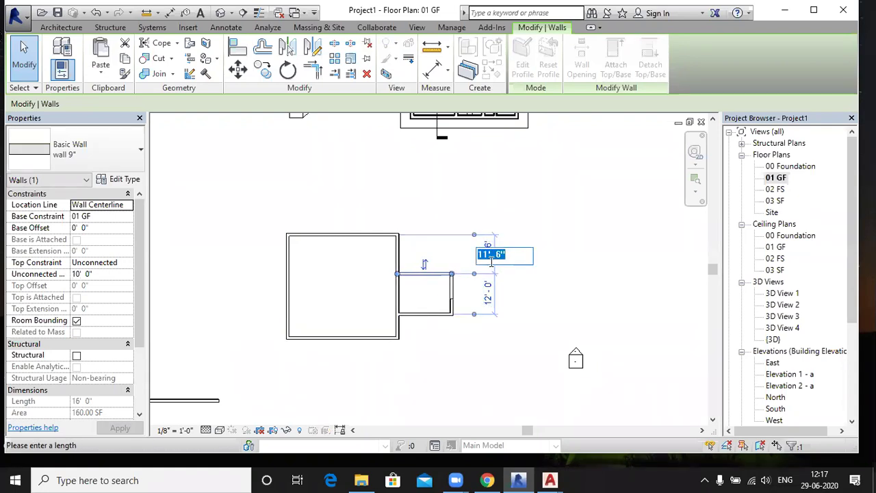
text(8)
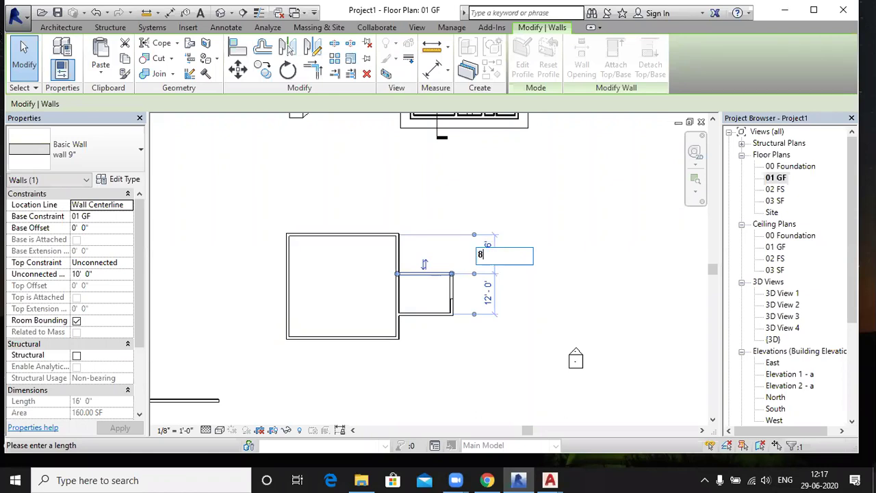
key(Return)
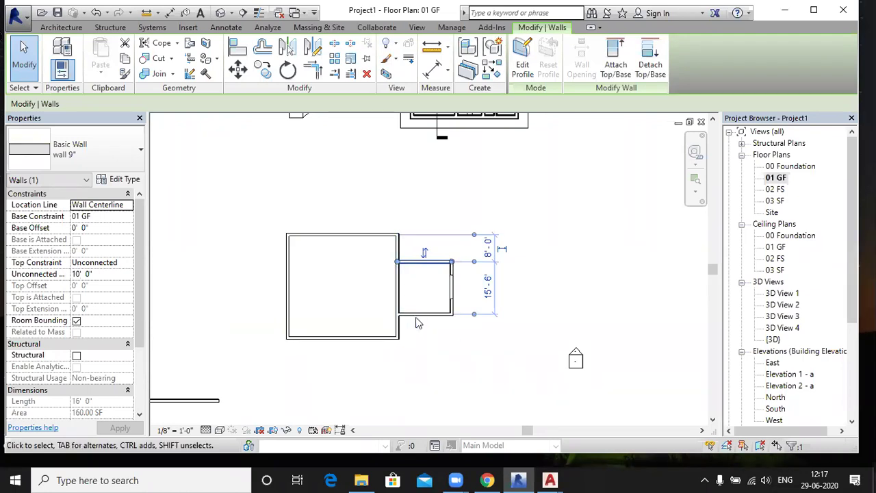
- Change the small room's bottom wall distance from 7'-0" to 8'
click(417, 316)
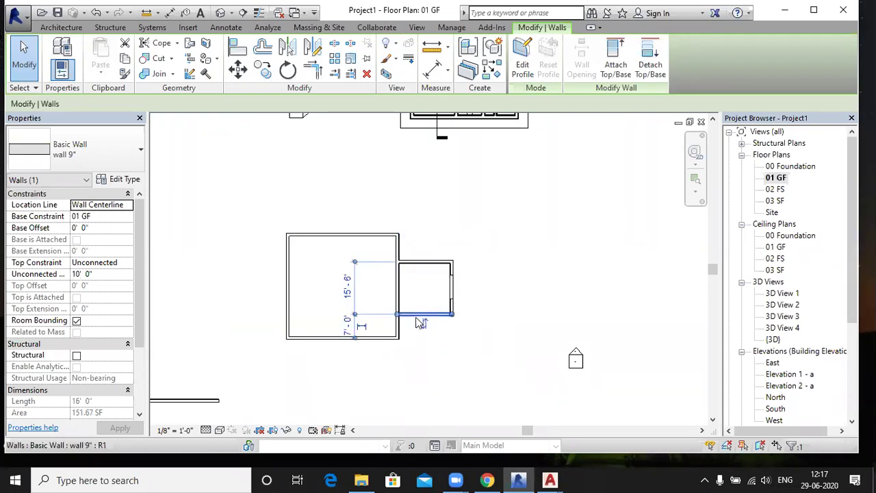
click(349, 327)
text(8)
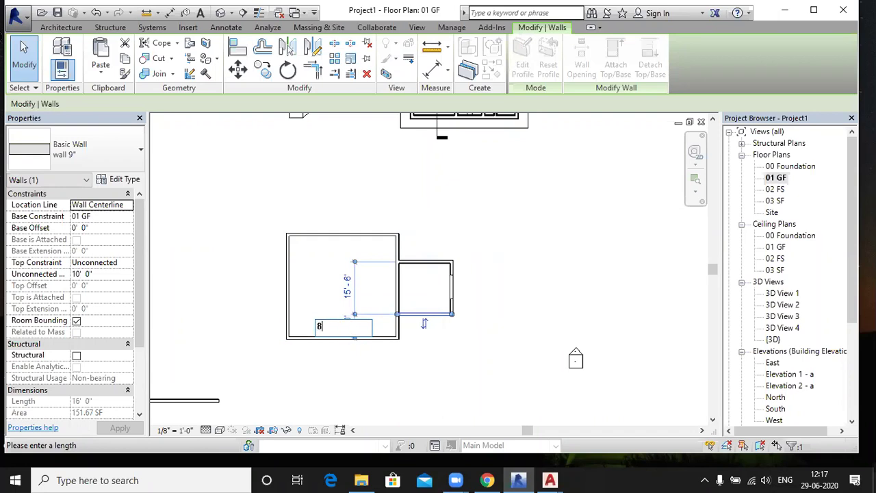
key(Return)
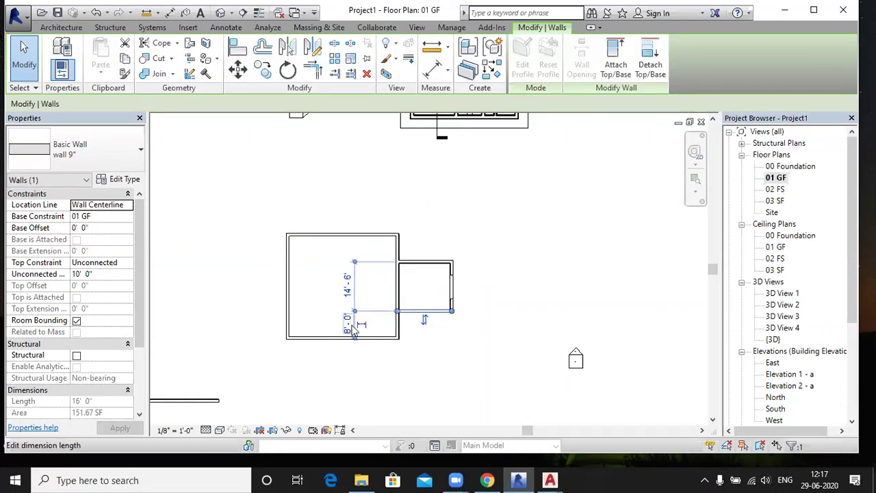
scroll(351, 331, up, 1)
scroll(352, 327, up, 1)
scroll(353, 321, up, 2)
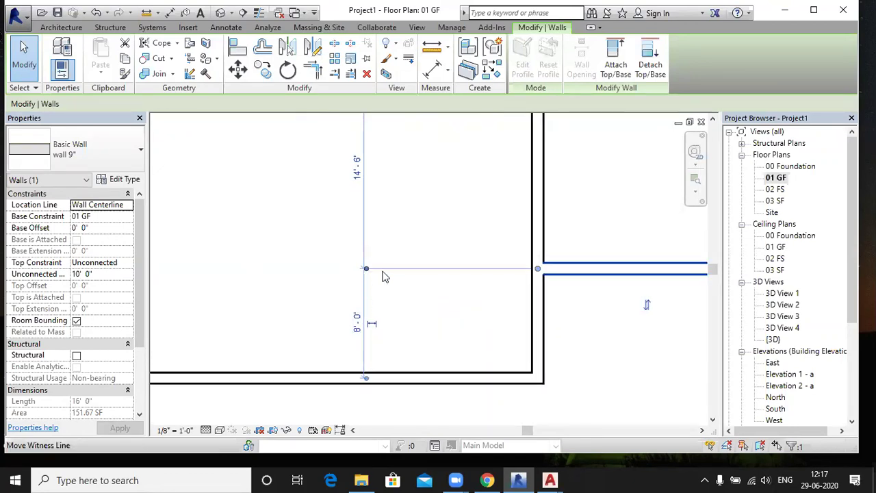
scroll(411, 301, down, 2)
scroll(366, 305, down, 1)
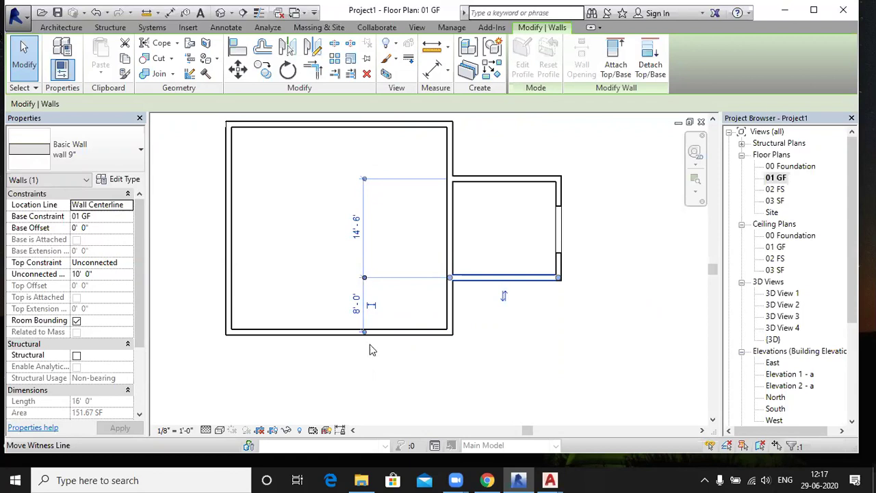
scroll(365, 360, up, 1)
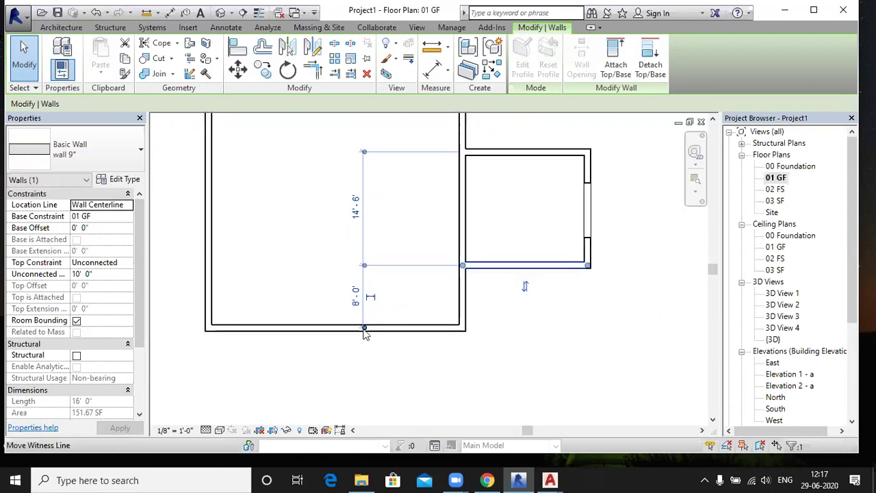
- Move the dimension references to the main wall's inner face and the small wall
click(367, 333)
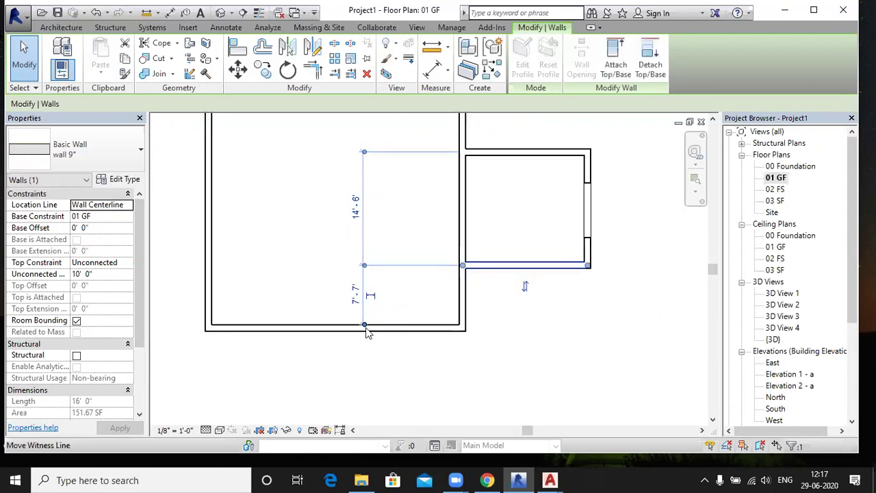
click(462, 269)
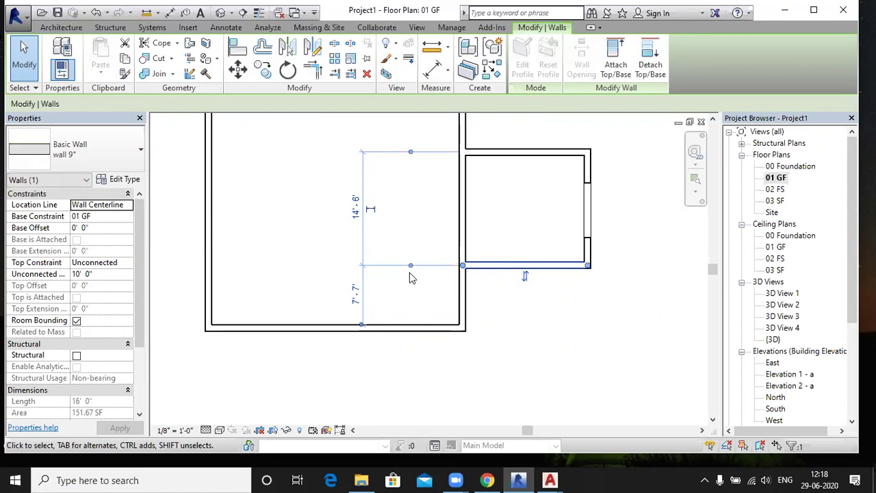
click(411, 265)
click(410, 267)
click(409, 272)
click(410, 273)
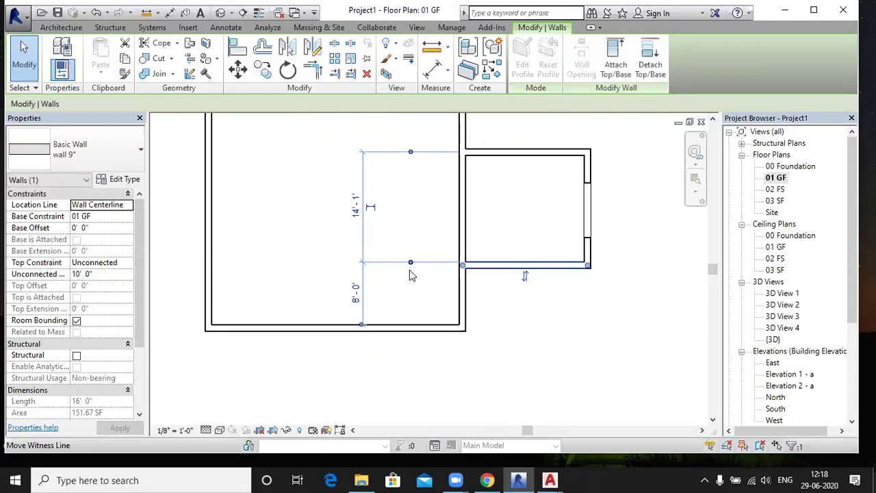
click(410, 275)
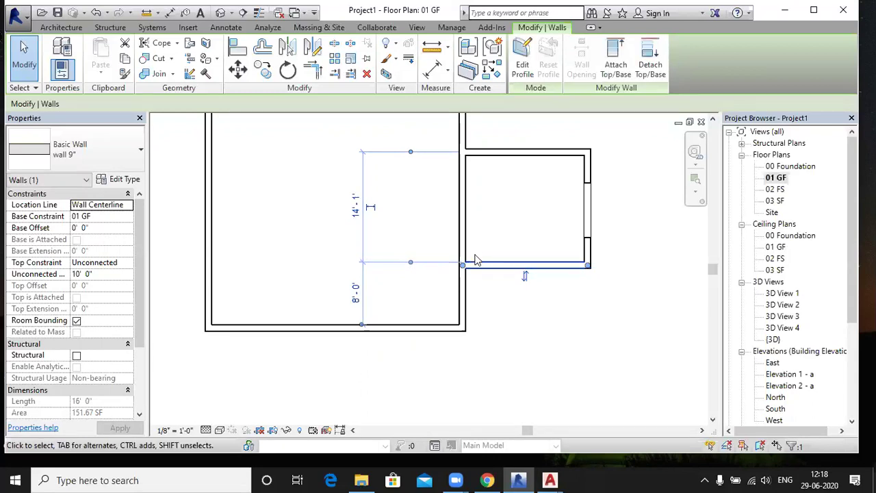
click(411, 266)
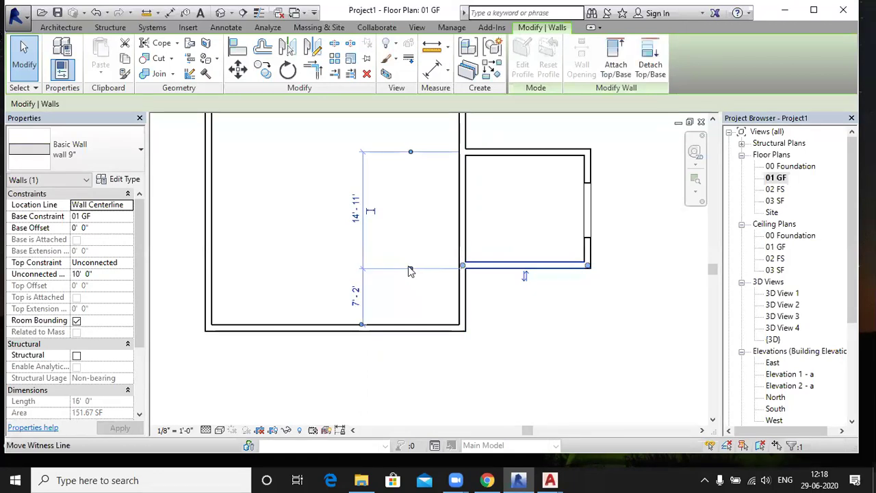
click(409, 269)
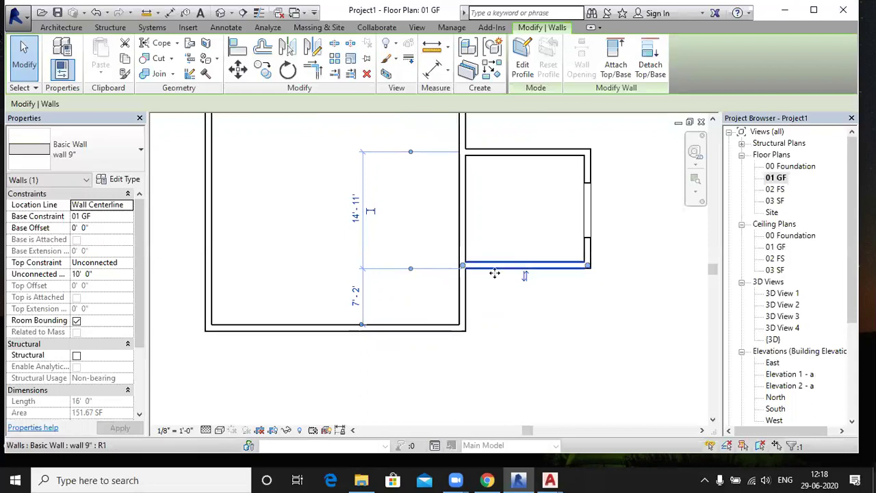
- Re-enter 8' so the bottom wall sits 8'-0" from the main wall's inner face
click(362, 293)
text(8)
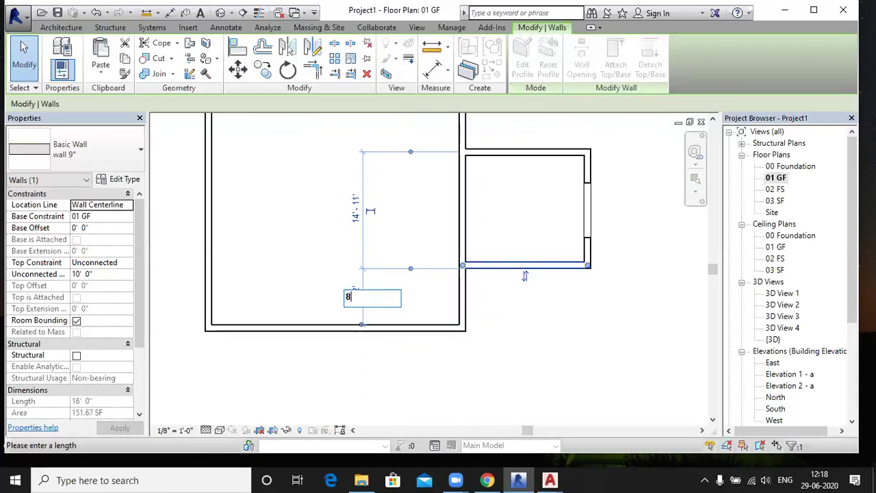
key(Return)
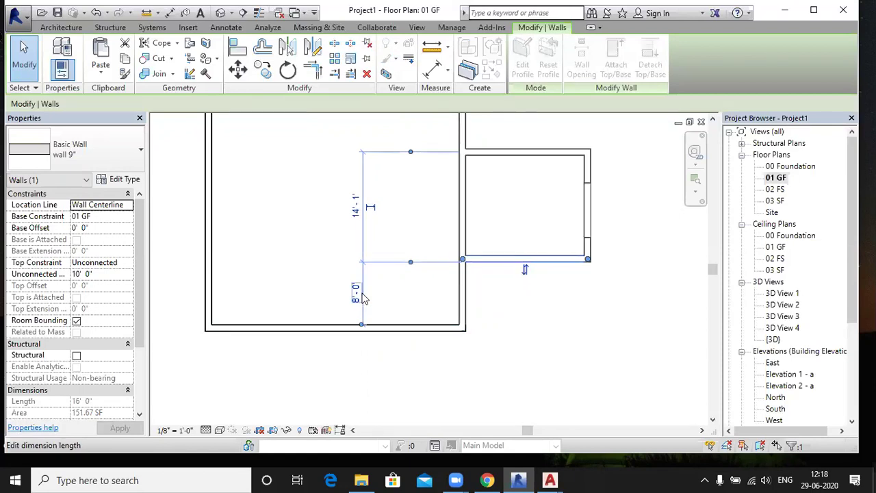
click(414, 289)
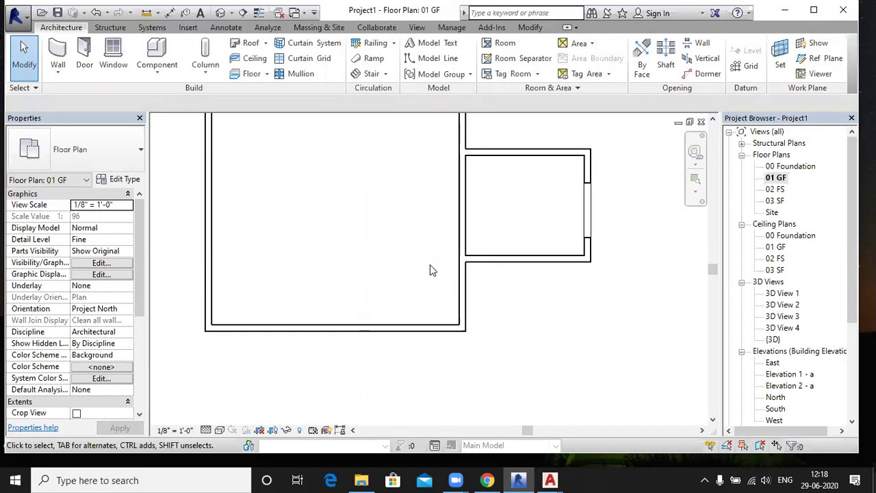
- Set the right-wall opening's height to 7' 0"
click(512, 259)
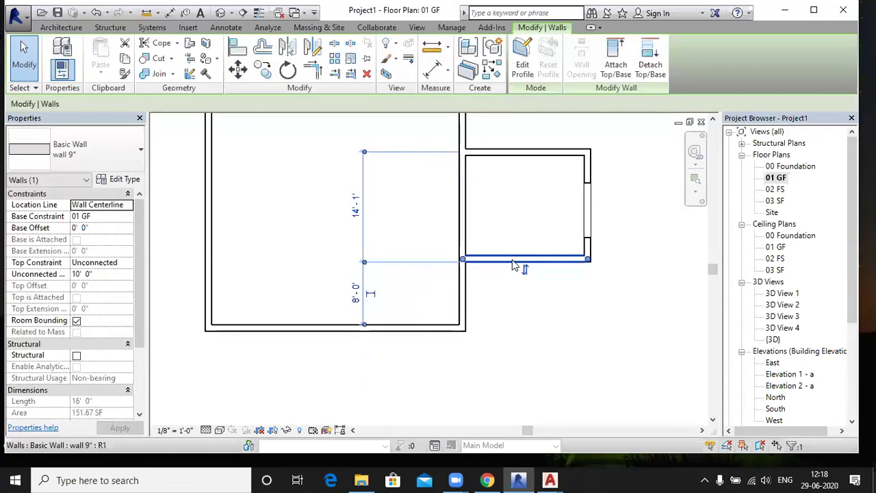
click(582, 214)
middle_drag(514, 219, 350, 230)
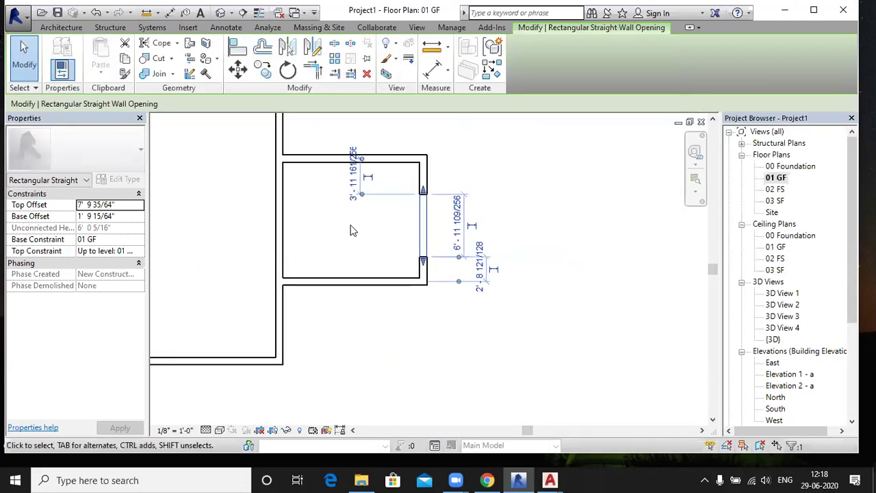
click(458, 230)
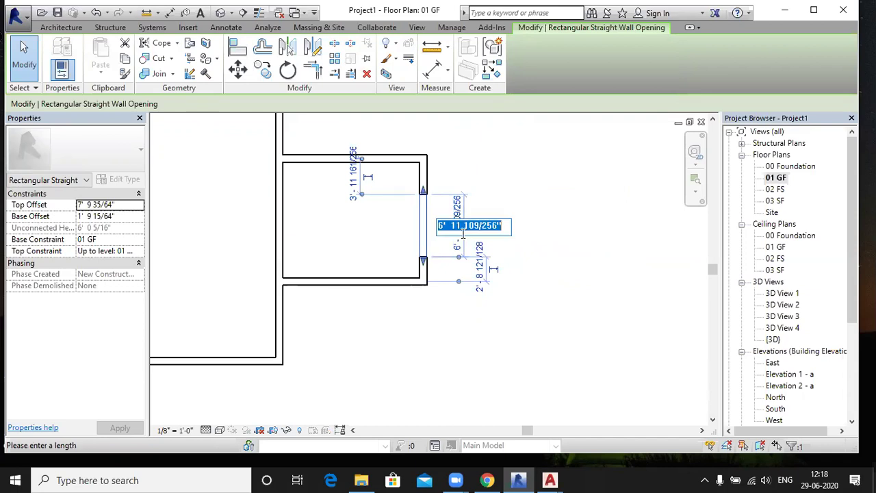
text(7)
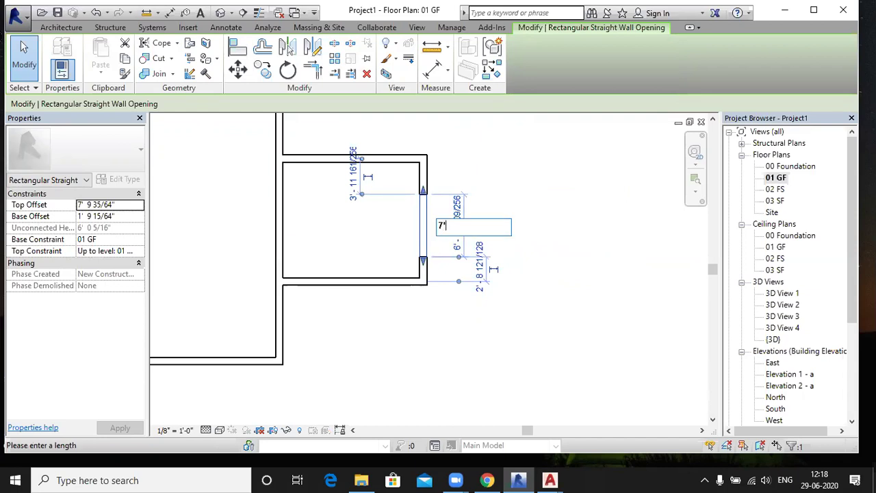
key(Return)
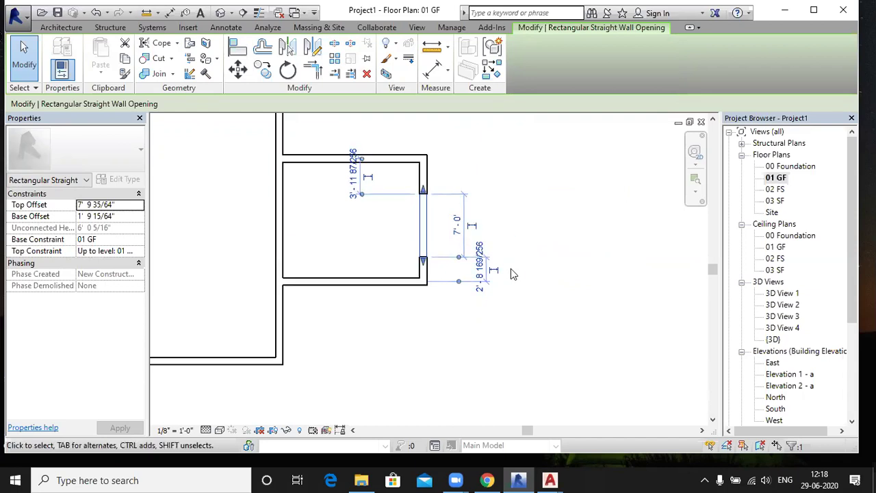
- Leave 3'-4" of wall below the opening, centring it in the wall
click(479, 272)
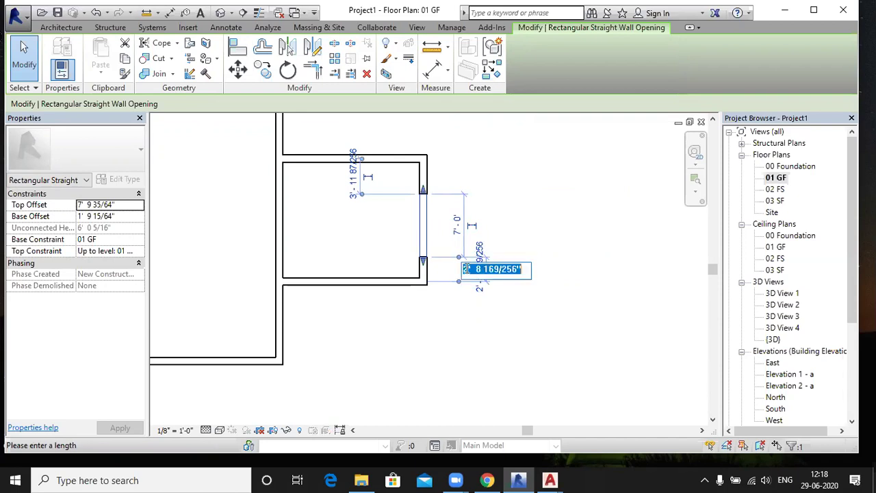
text(3)
key(Return)
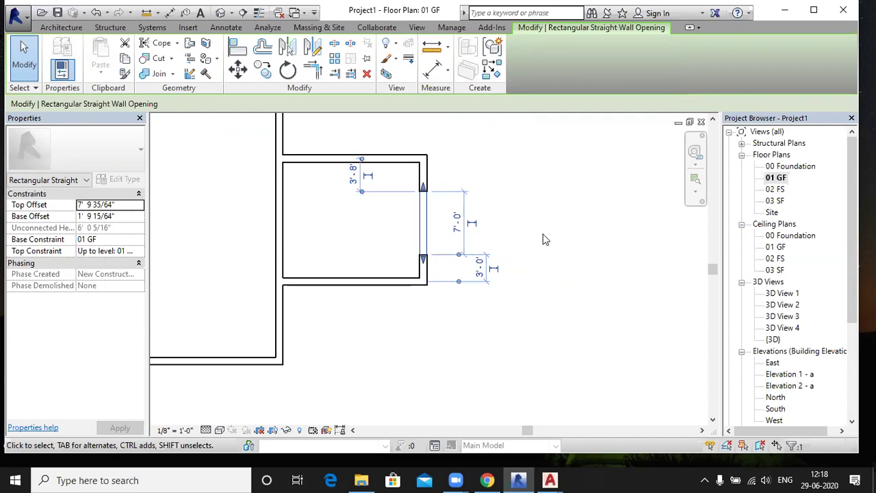
click(482, 267)
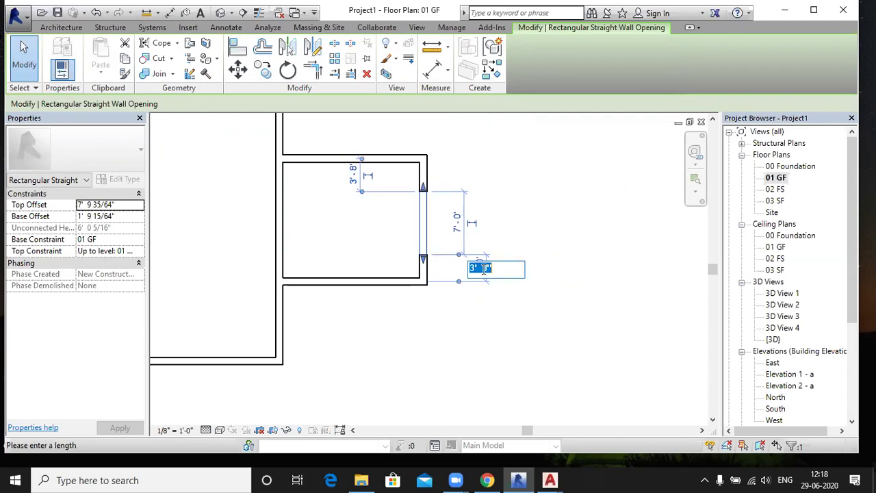
text(3'4)
key(Return)
key(Escape)
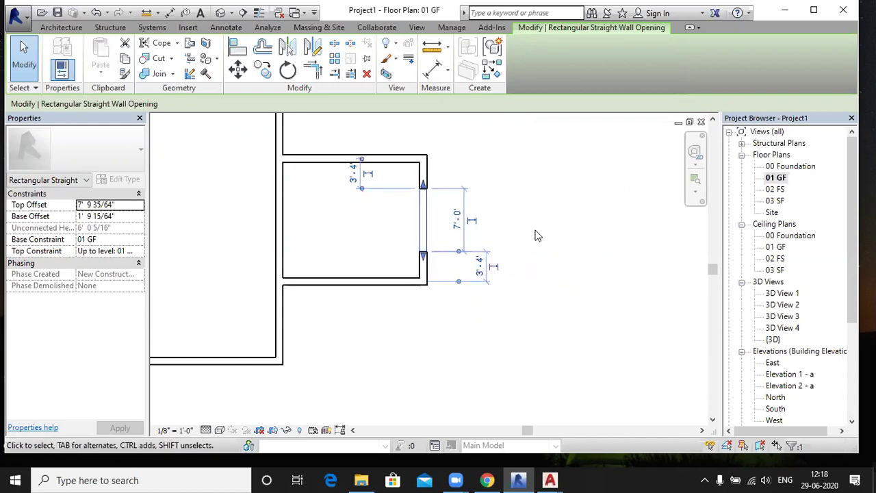
scroll(550, 254, down, 3)
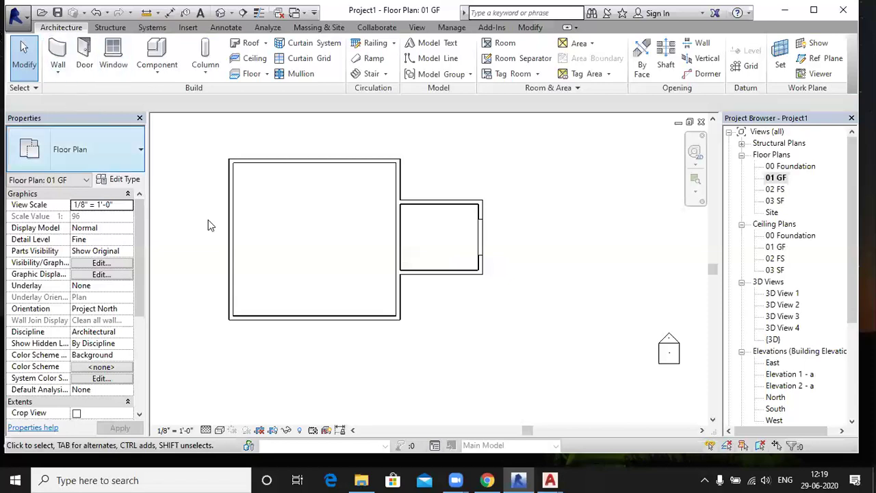
- Draw a semicircular arc wall along the big room's top wall from its top-left corner
click(57, 53)
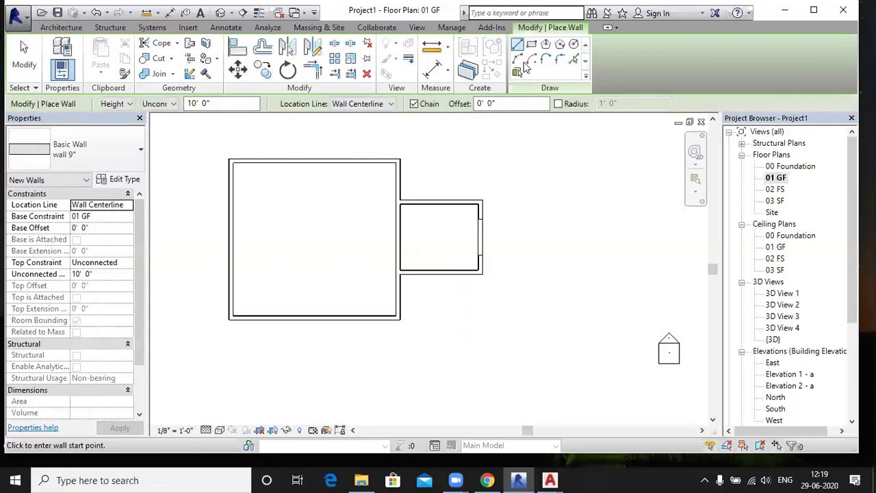
click(520, 60)
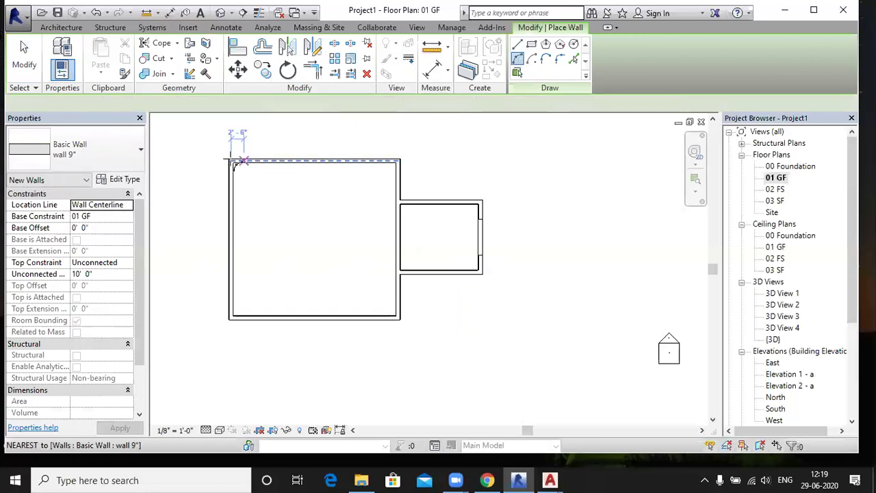
click(230, 160)
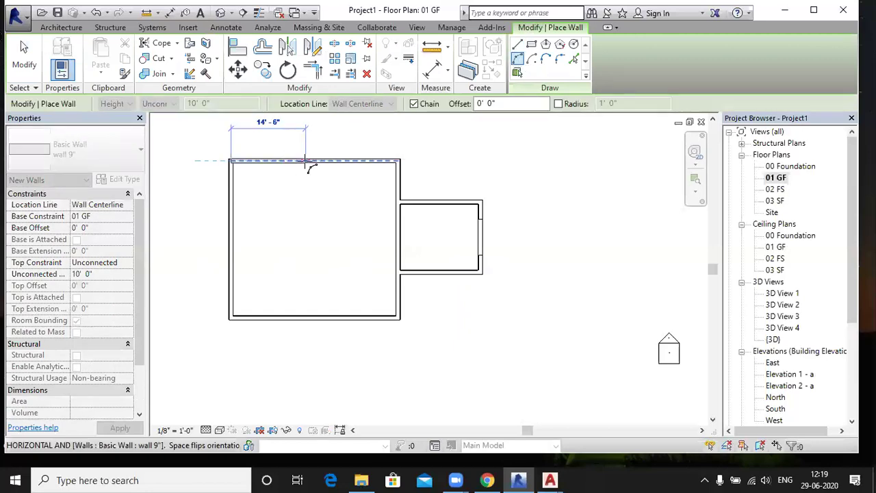
click(306, 160)
click(284, 127)
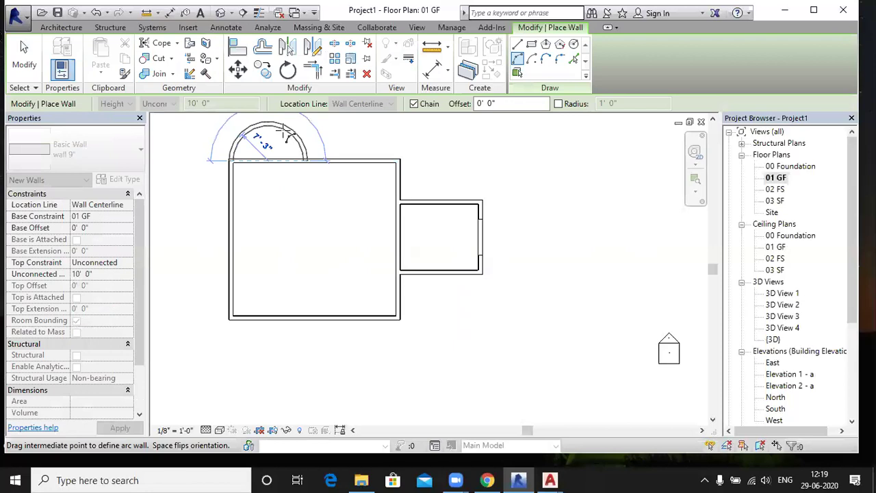
right_click(296, 189)
click(325, 197)
right_click(319, 194)
click(326, 200)
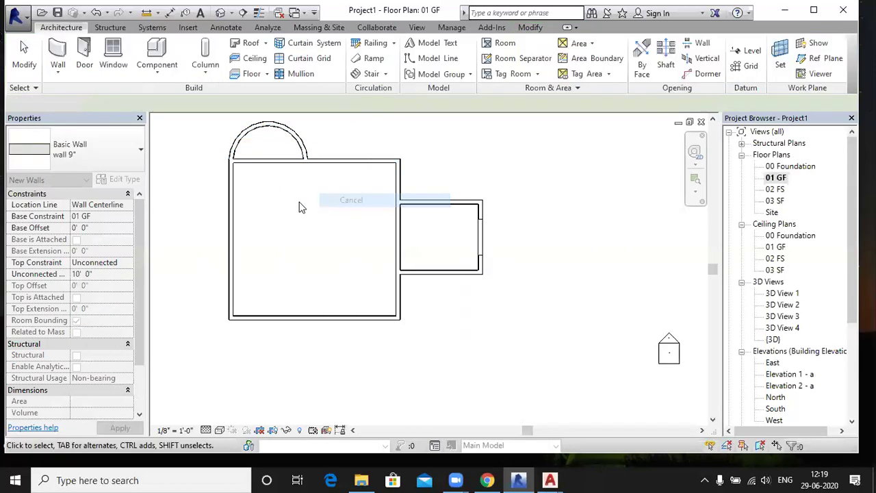
middle_drag(306, 213, 331, 282)
- Set the arc wall's radius to 6' 0"
click(286, 198)
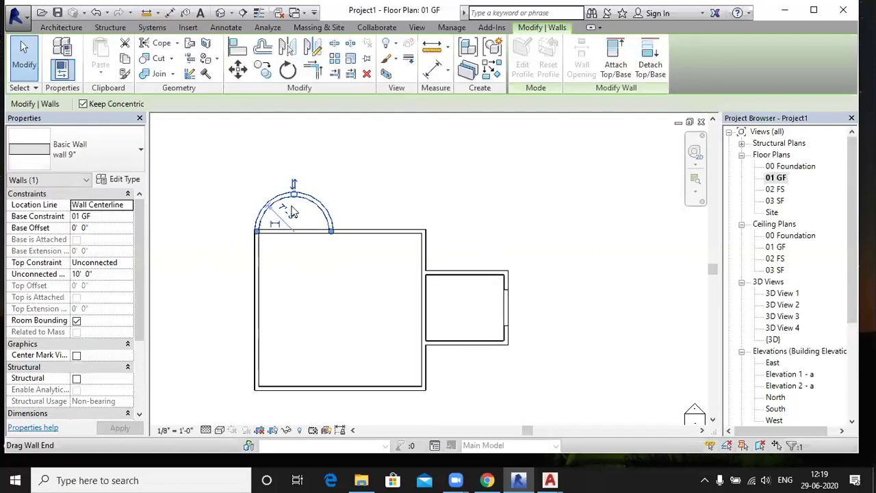
scroll(276, 221, up, 2)
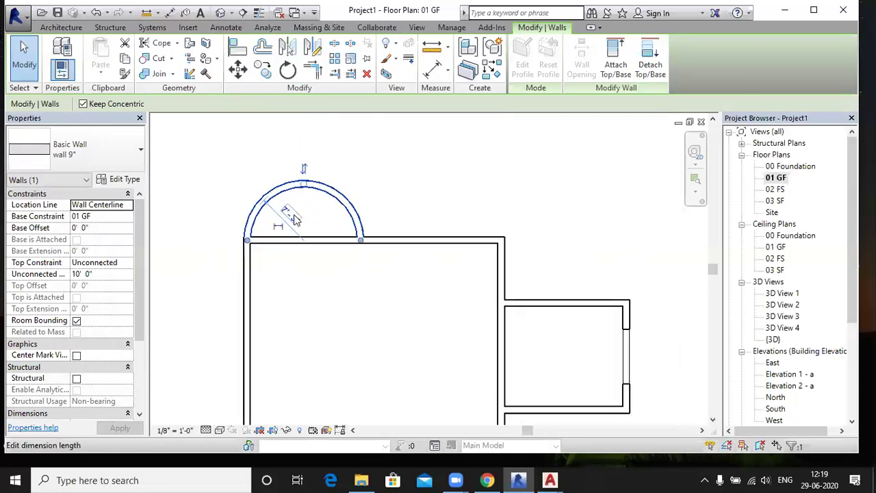
click(294, 217)
text(6)
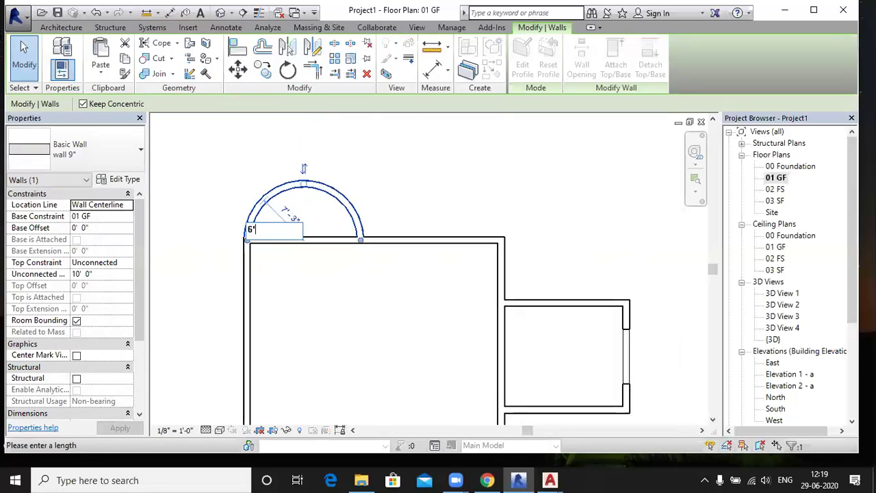
key(Return)
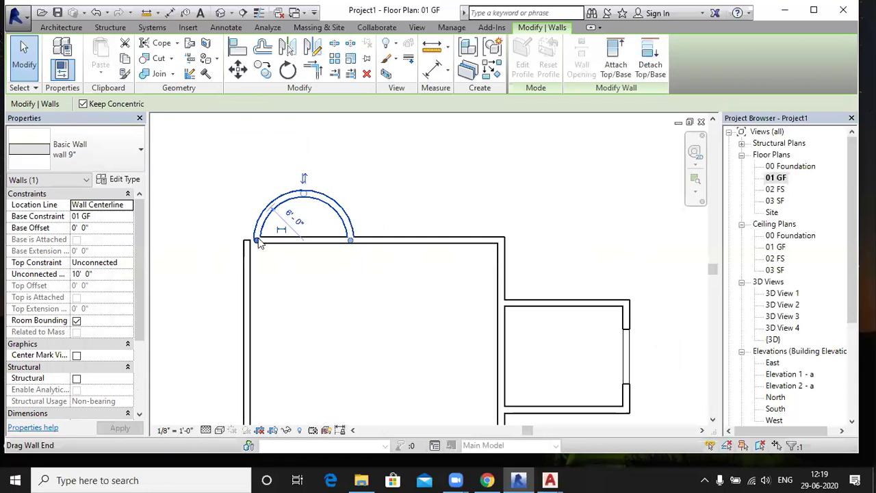
click(257, 267)
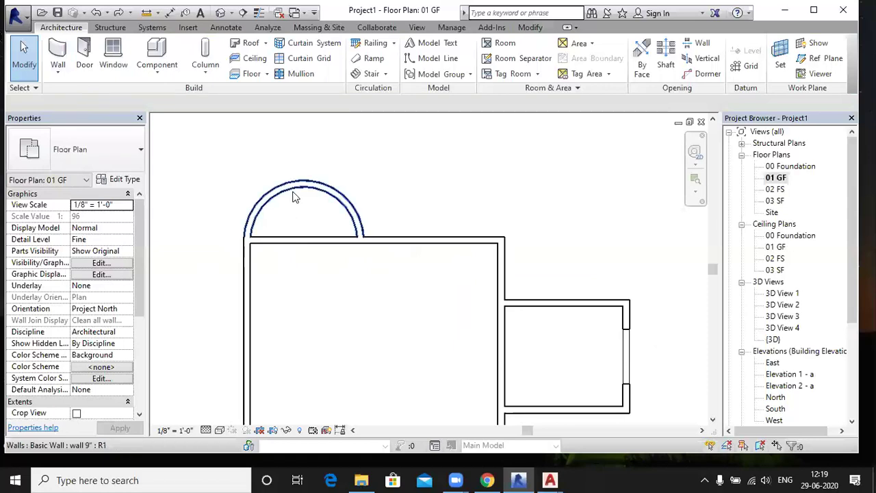
- Switch the ribbon to the Annotate tab
scroll(294, 197, down, 1)
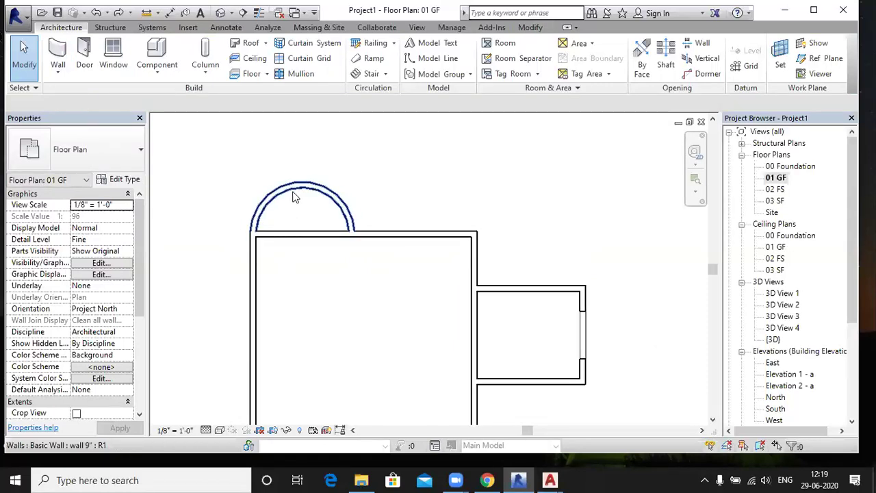
click(226, 27)
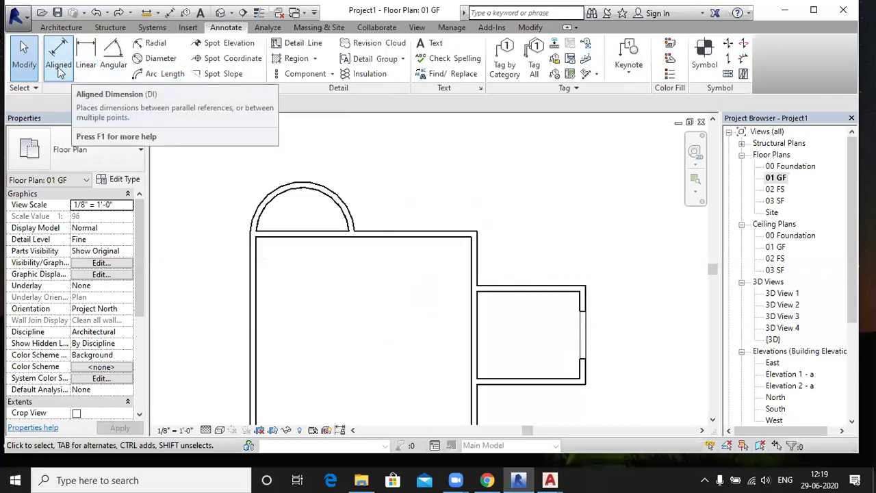
mouse_move(58, 57)
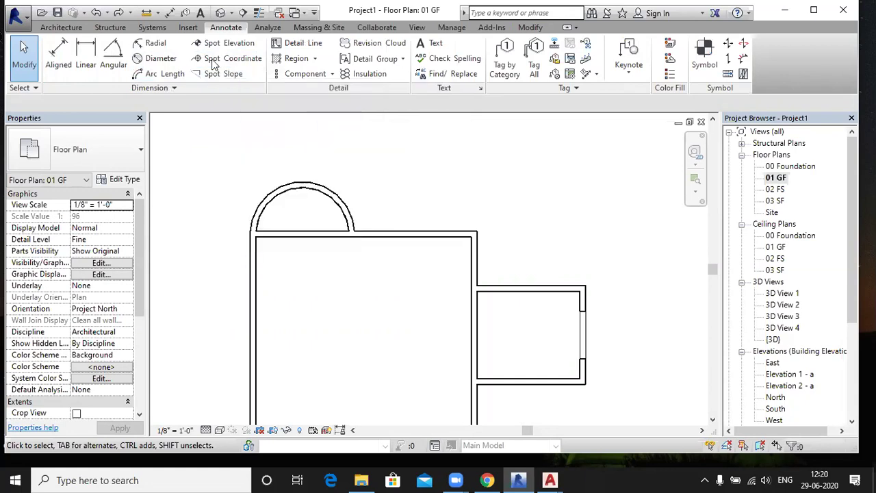
- Add an aligned 0'-10" wall-face dimension across the top wall near the top-left corner
click(59, 65)
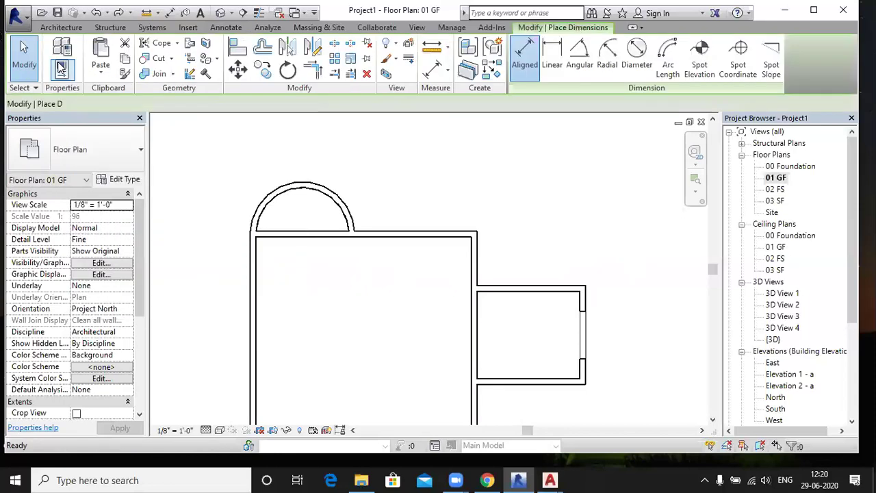
scroll(270, 237, up, 2)
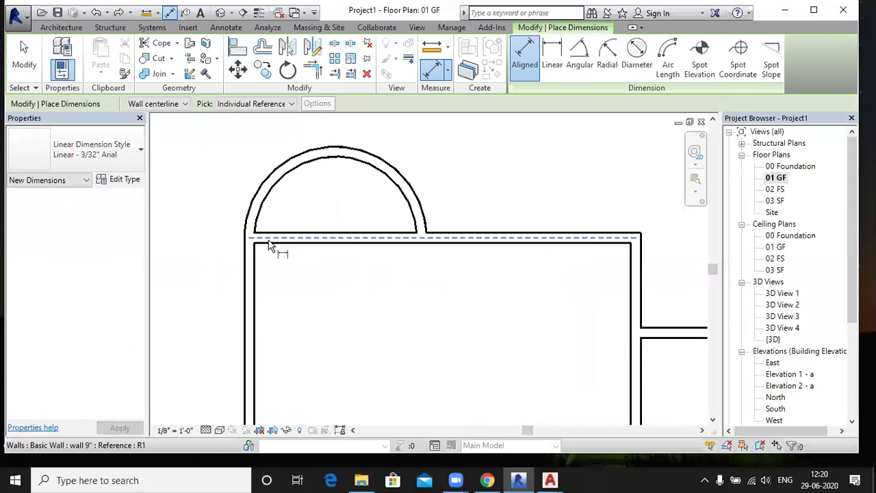
click(176, 104)
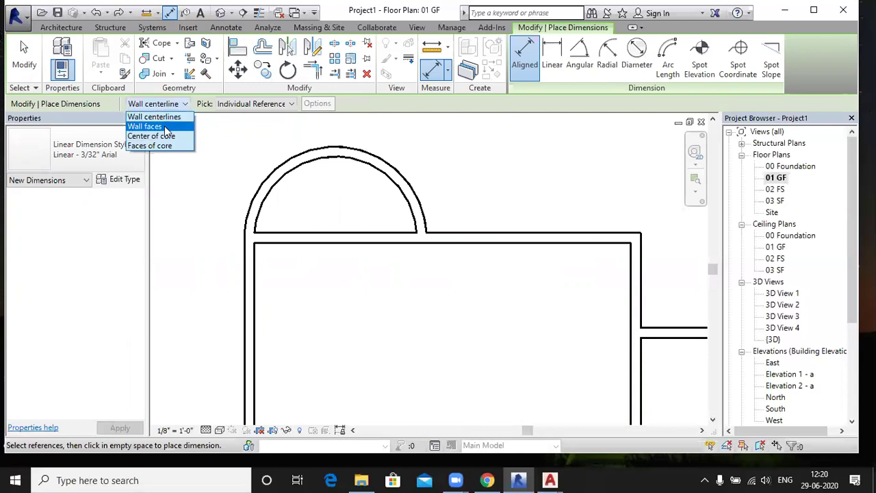
click(164, 126)
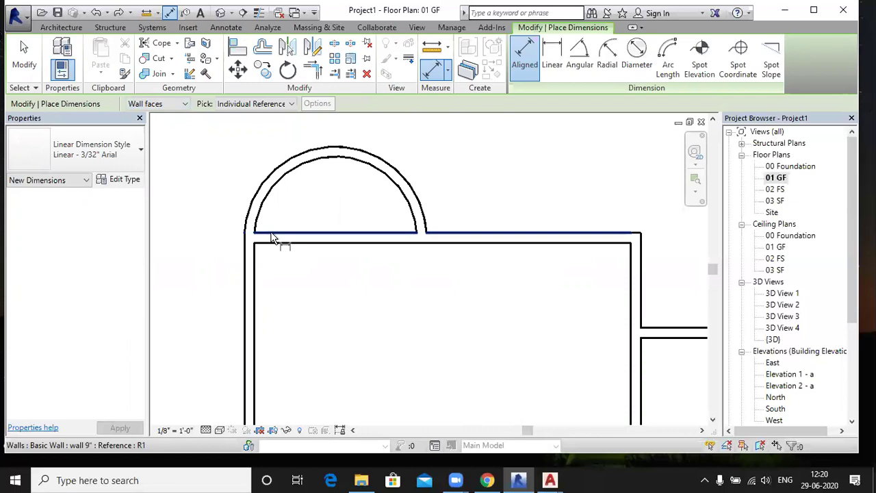
click(272, 234)
click(260, 243)
click(217, 234)
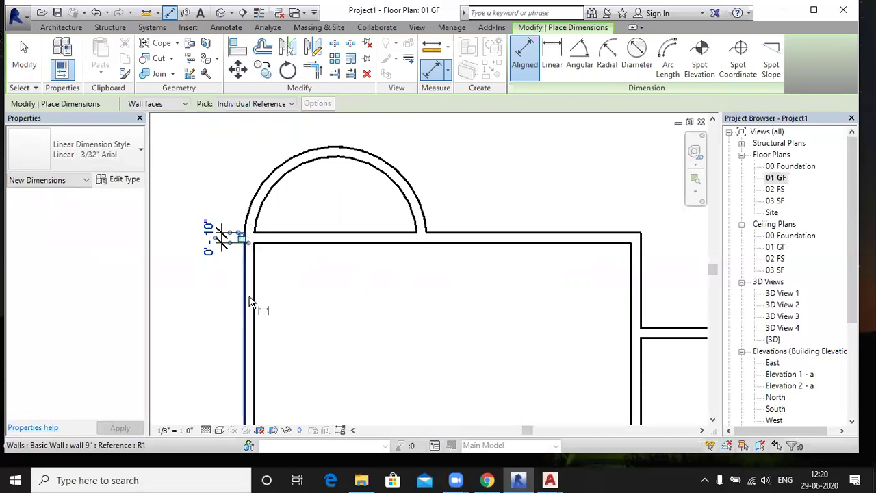
key(Escape)
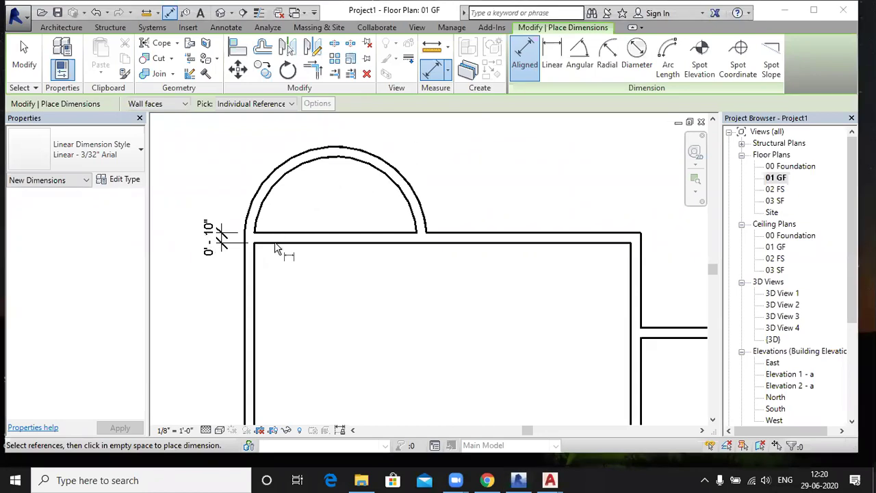
scroll(296, 277, down, 2)
- Dimension the big room top to bottom, placing the 29'-8" dimension on its left
click(284, 258)
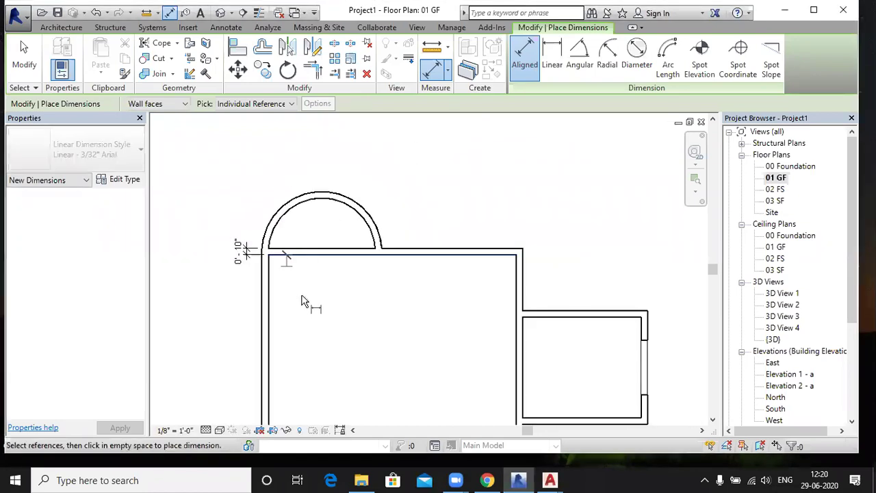
scroll(308, 295, down, 2)
click(274, 332)
click(232, 293)
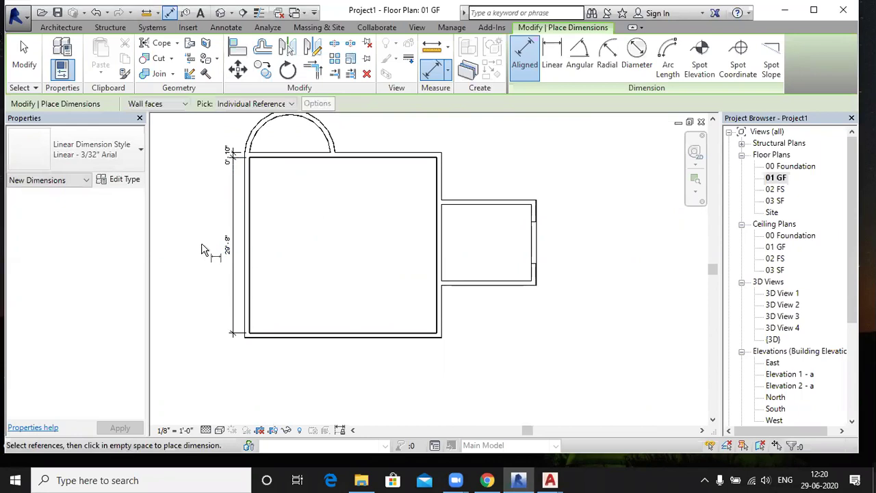
- Add a chained wall-face dimension beside the small room: 8'-0", 0'-10", 12'-10", 0'-10", 7'-2"
click(518, 63)
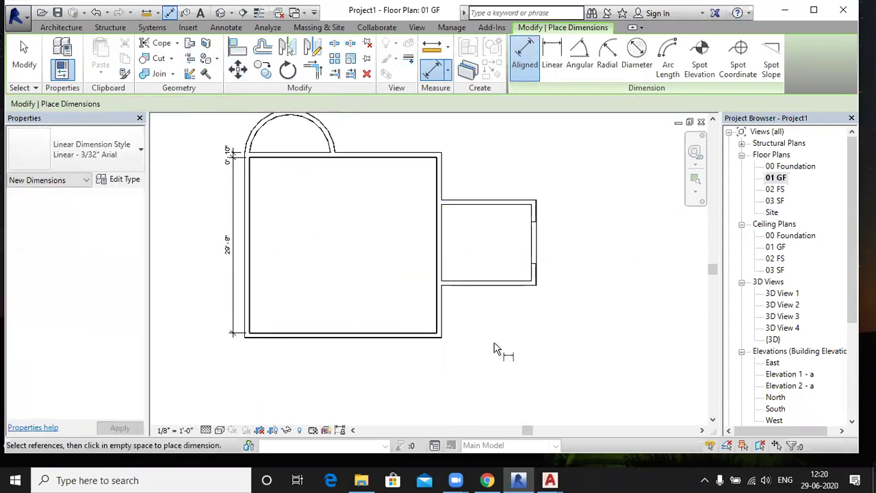
click(434, 331)
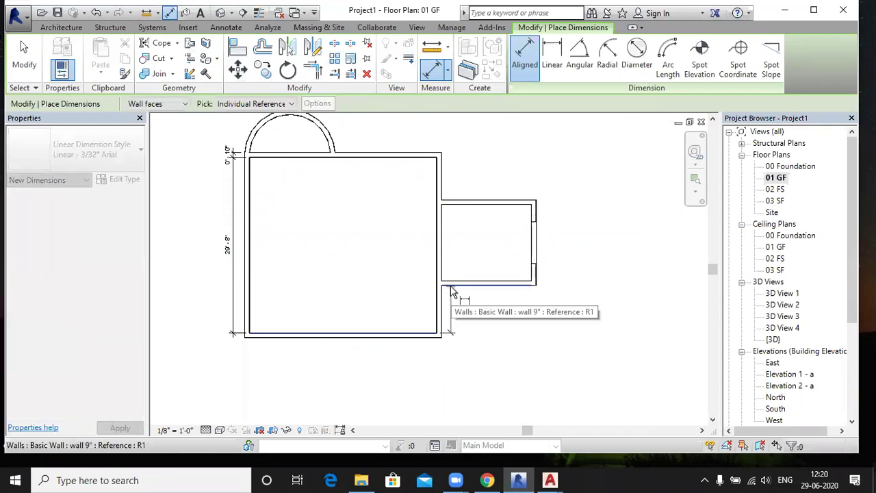
scroll(452, 281, up, 3)
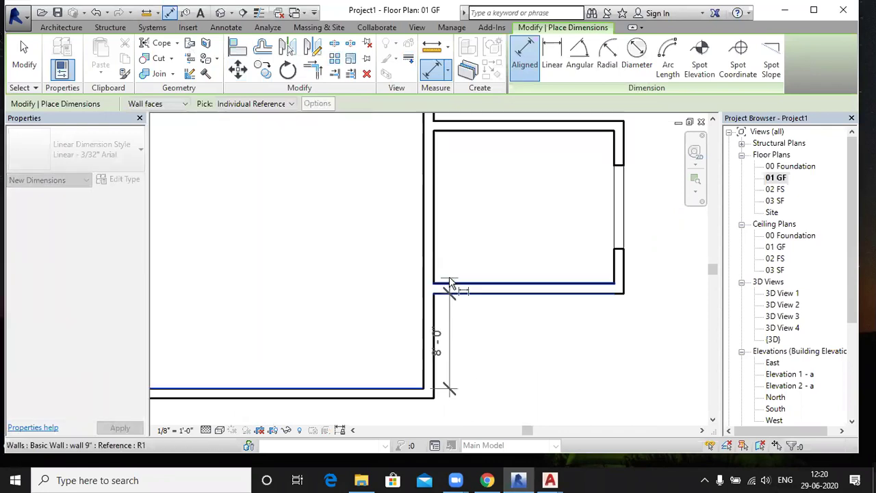
click(449, 291)
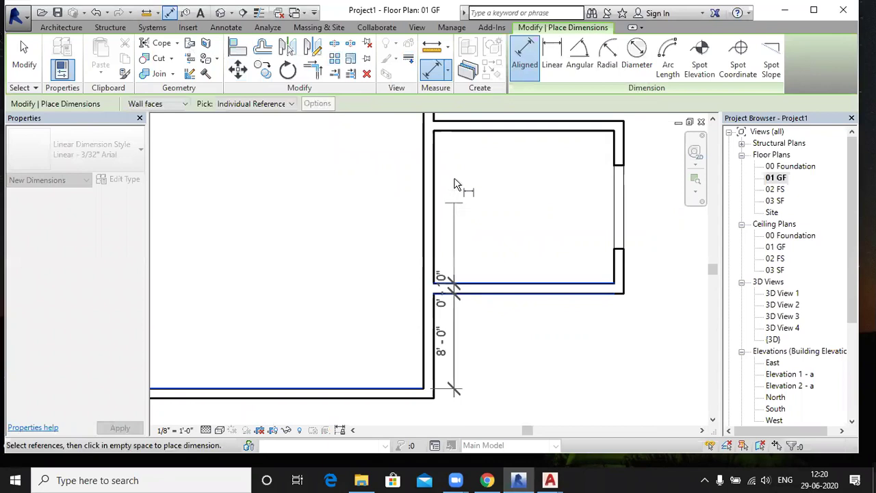
click(451, 129)
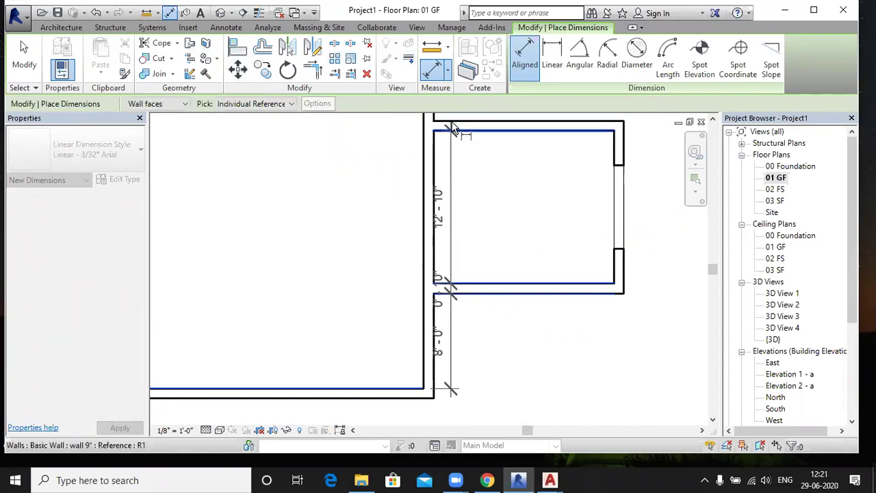
middle_drag(475, 176, 452, 302)
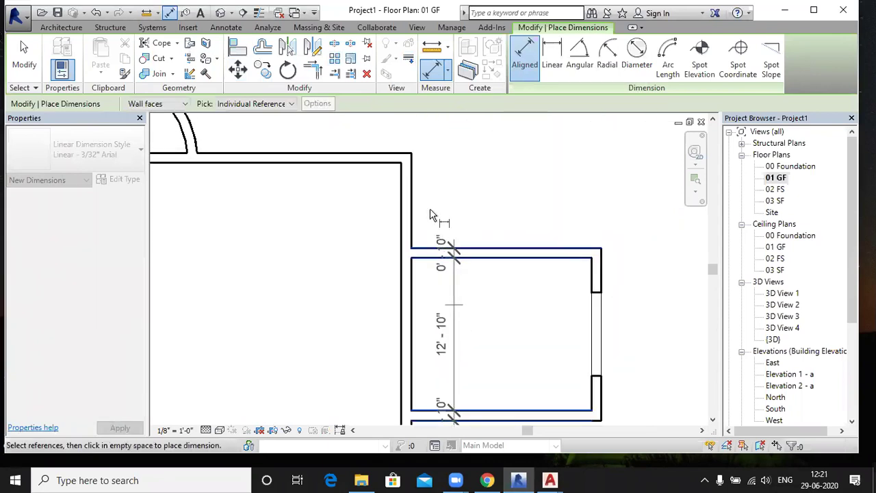
click(386, 167)
click(377, 209)
middle_drag(466, 196, 402, 152)
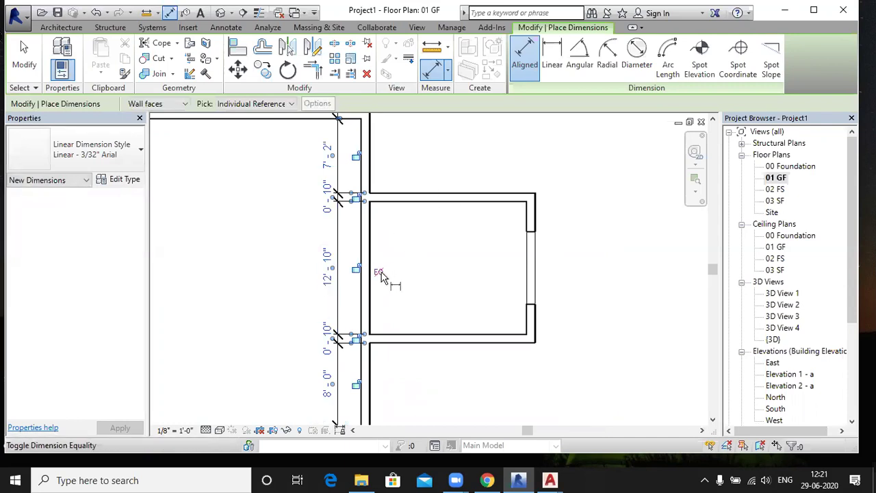
click(379, 273)
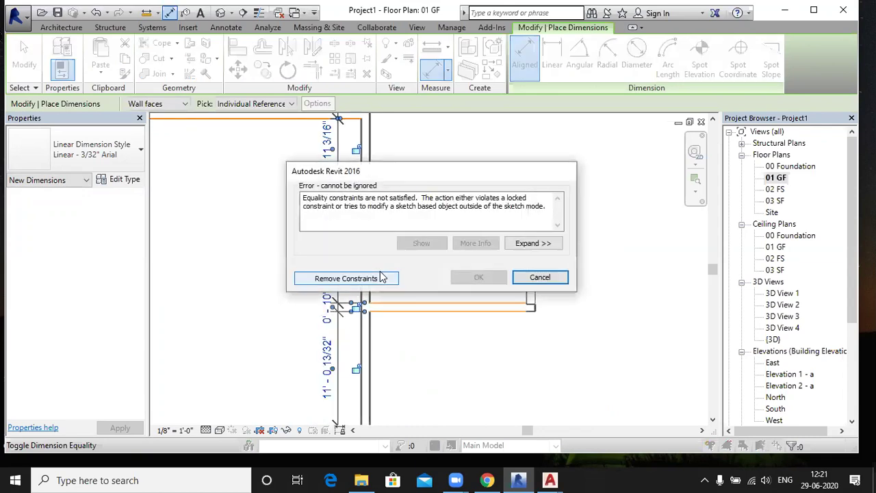
click(391, 226)
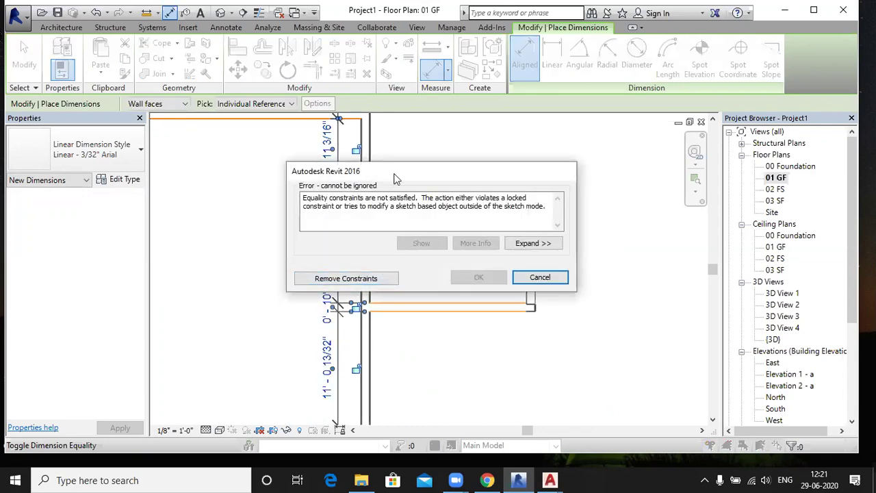
drag(394, 178, 502, 120)
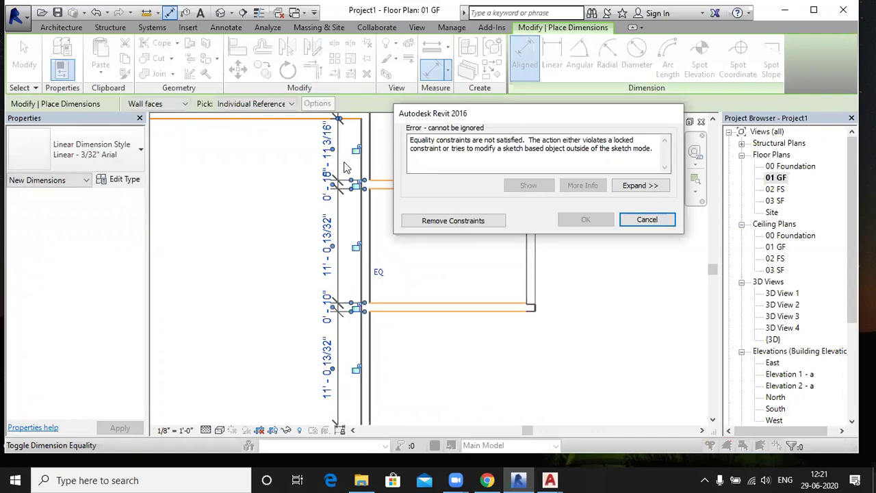
click(658, 220)
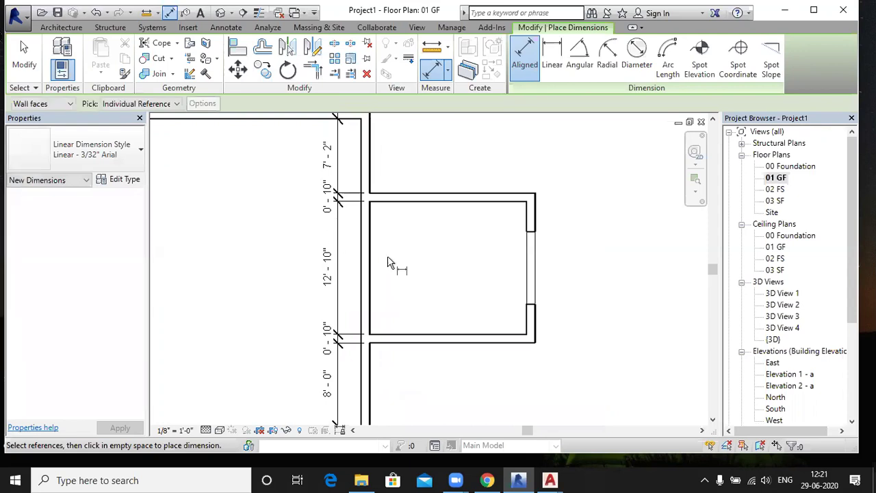
mouse_move(425, 285)
middle_down()
mouse_move(478, 261)
mouse_move(381, 272)
middle_up()
scroll(478, 261, down, 2)
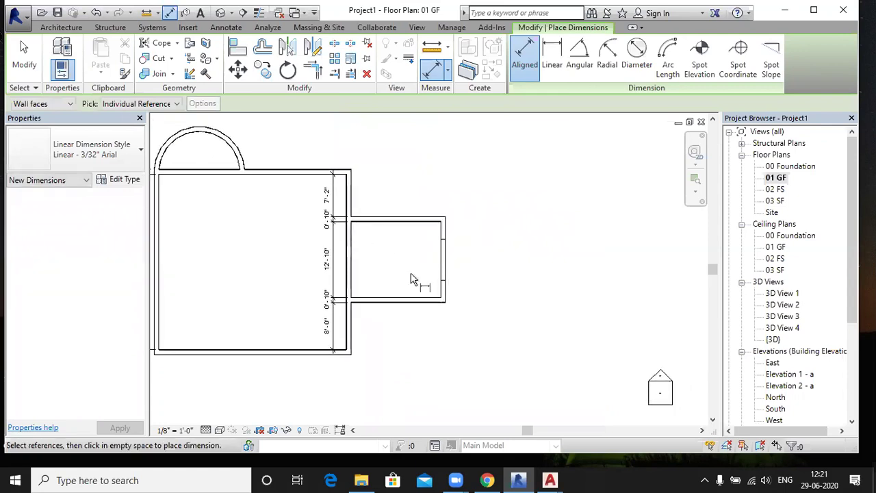
- Delete the existing east dimension string
click(333, 244)
key(Escape)
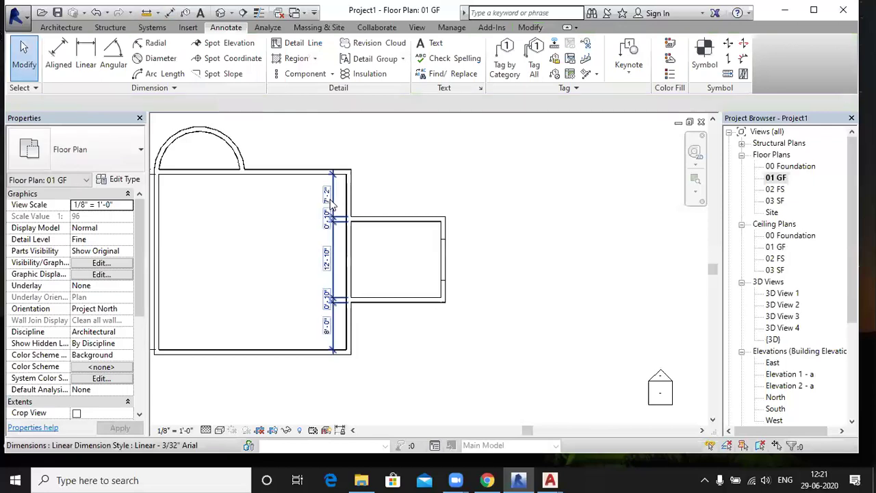
click(330, 205)
key(Delete)
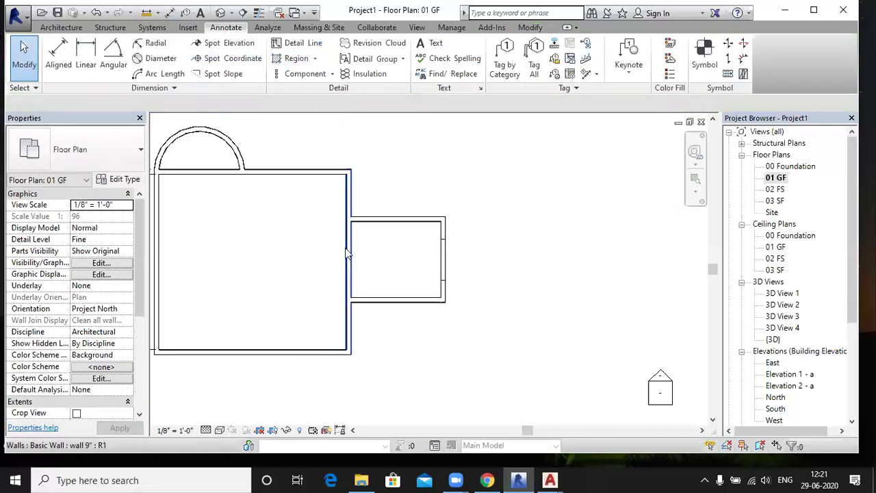
- Place a wall-centerline dimension across the four walls and set its three segments to EQ
click(58, 55)
click(174, 104)
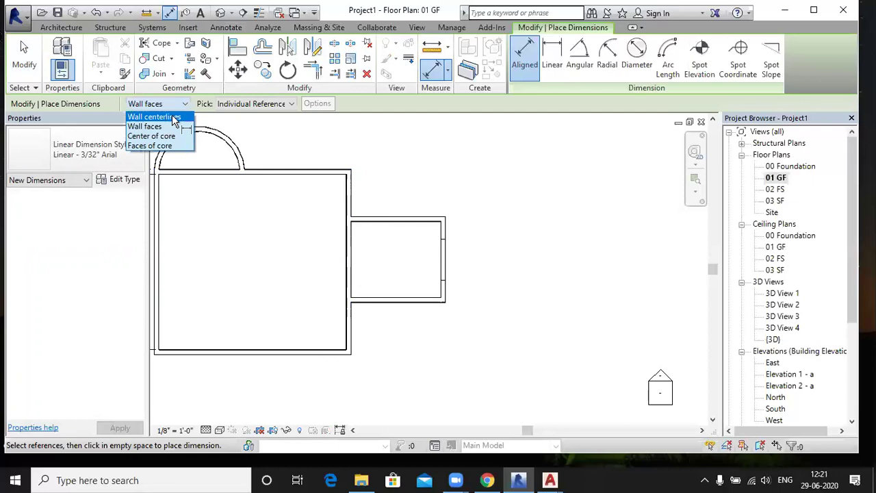
click(156, 117)
click(369, 314)
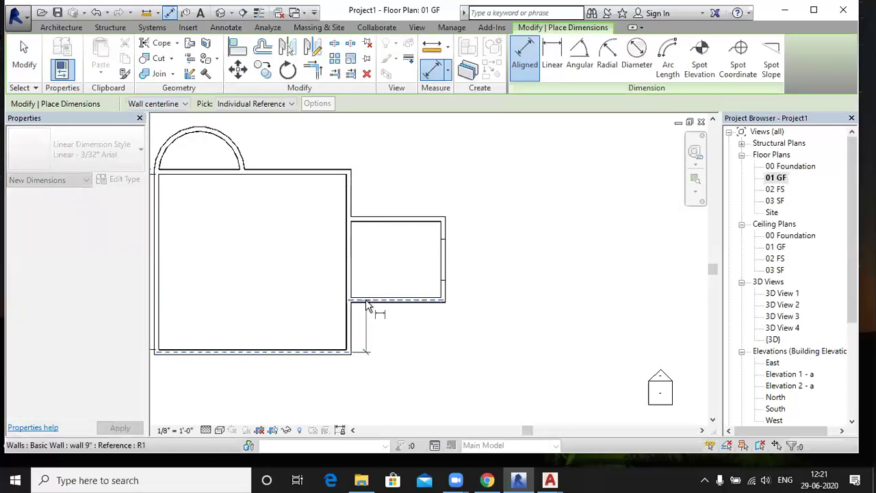
click(363, 221)
click(351, 173)
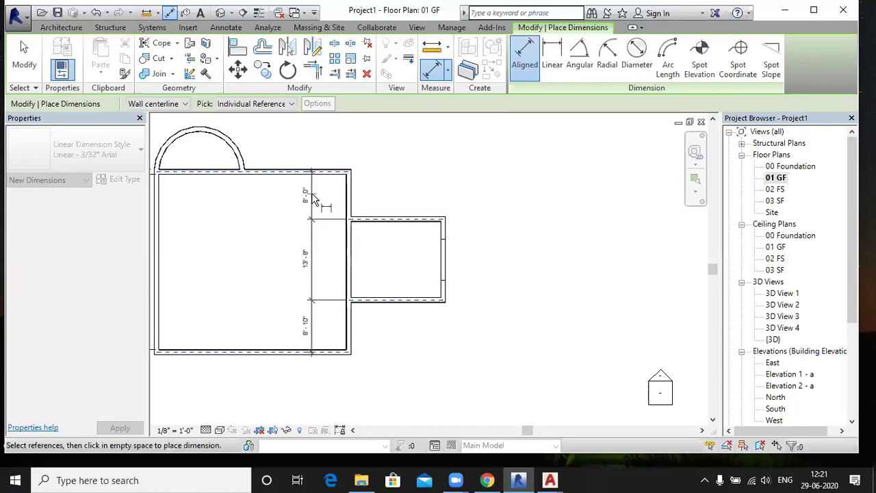
click(312, 198)
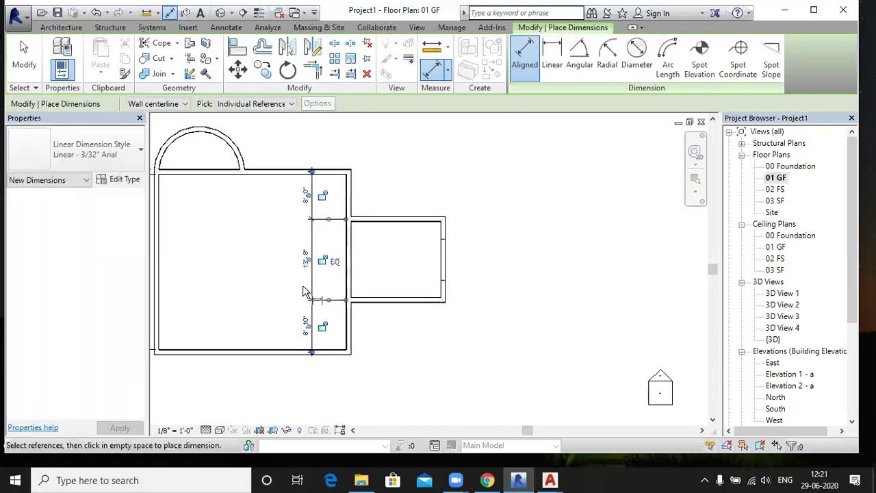
click(335, 263)
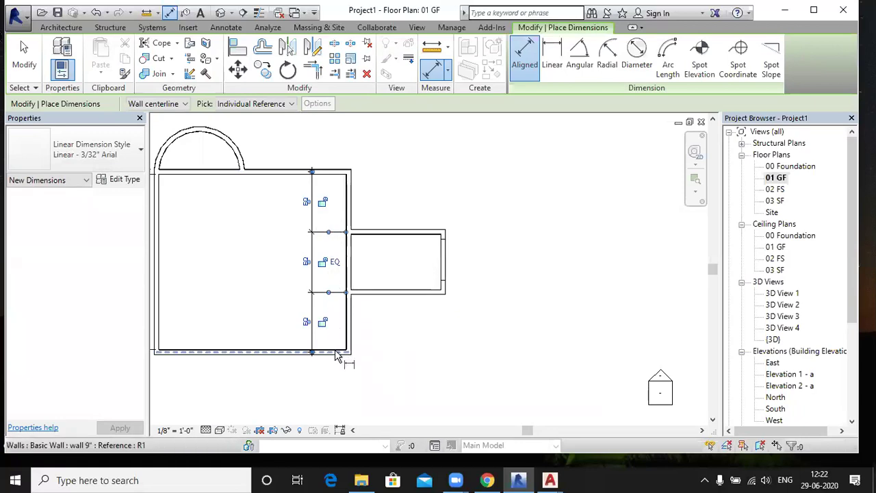
click(395, 195)
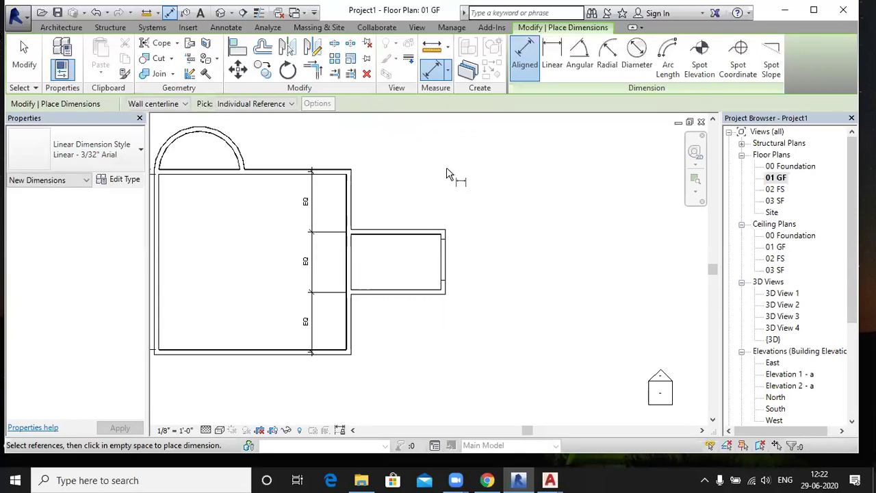
scroll(446, 174, down, 1)
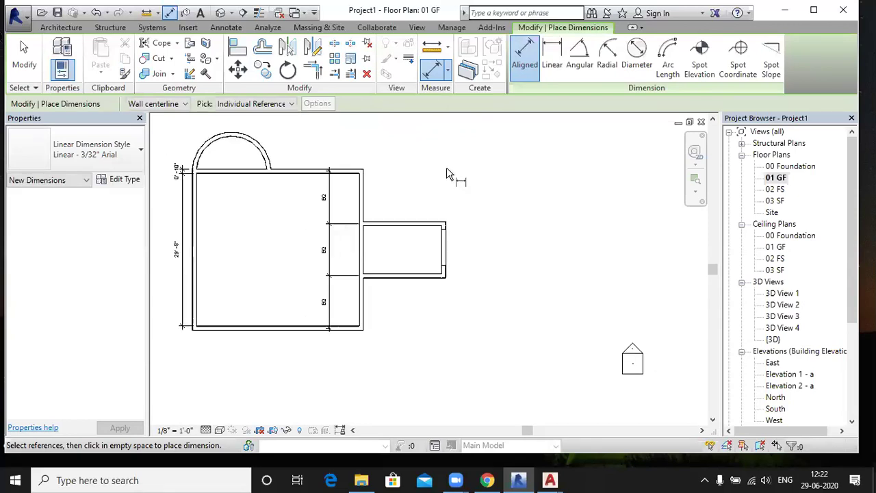
- Add a 90.00° angular dimension between the main room's east wall and the small room's top wall
click(552, 64)
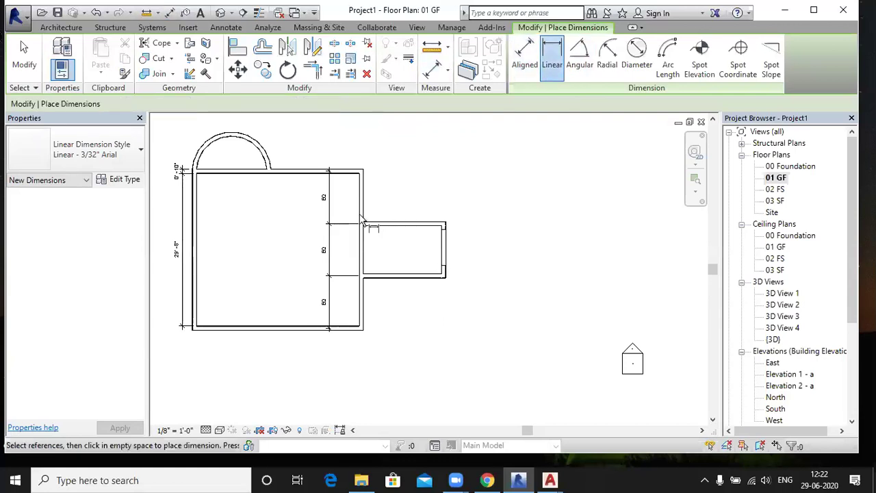
scroll(390, 198, down, 1)
scroll(384, 200, down, 1)
scroll(378, 201, up, 2)
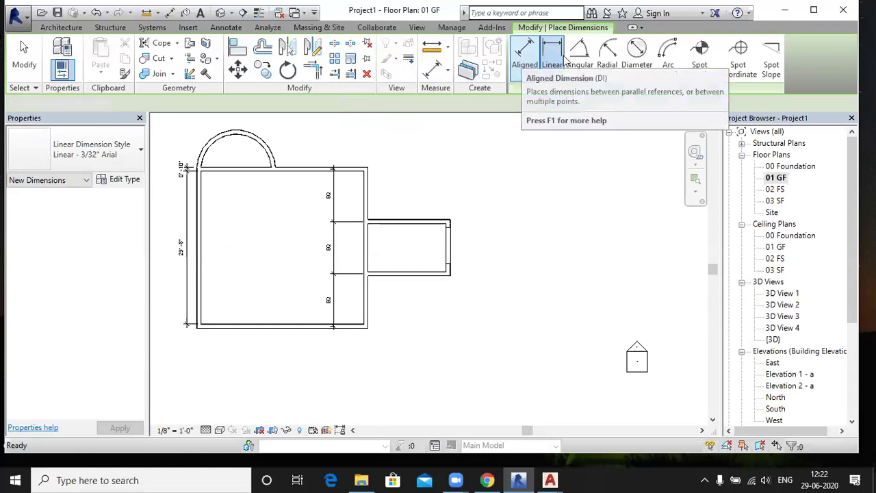
key(Escape)
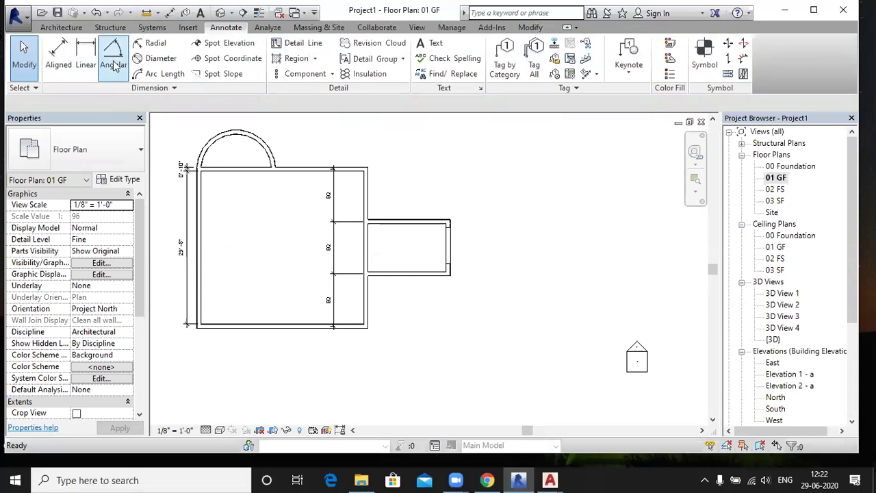
click(114, 59)
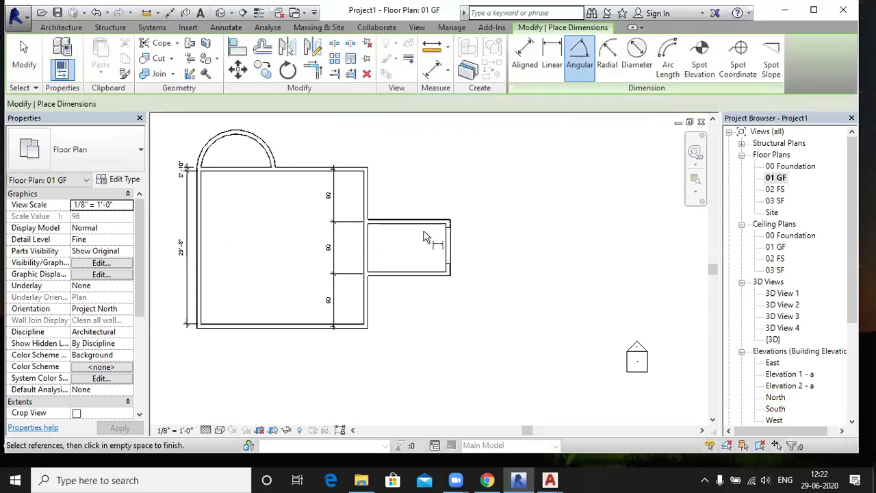
click(367, 205)
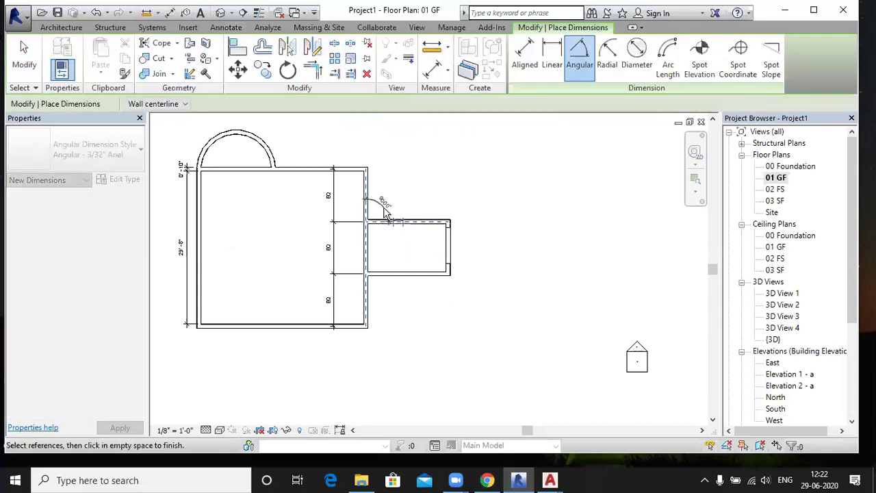
click(386, 214)
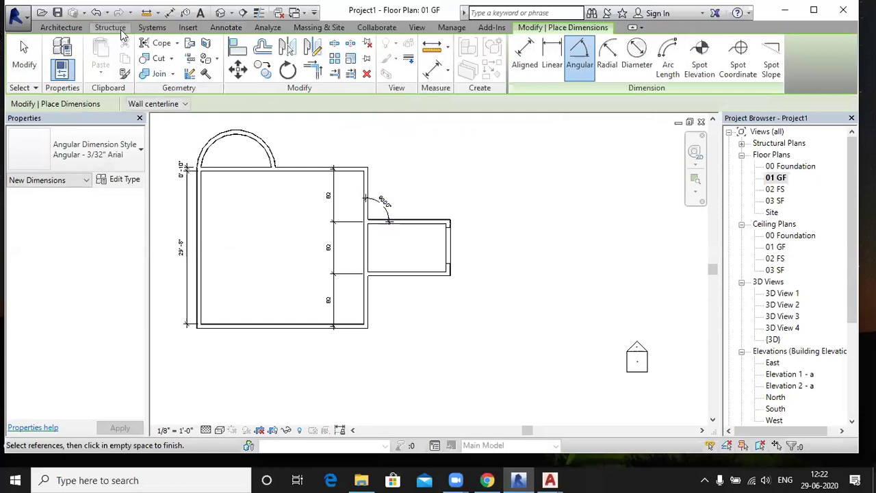
- Add a radius dimension to the semicircular bay wall
click(605, 58)
click(236, 151)
click(259, 162)
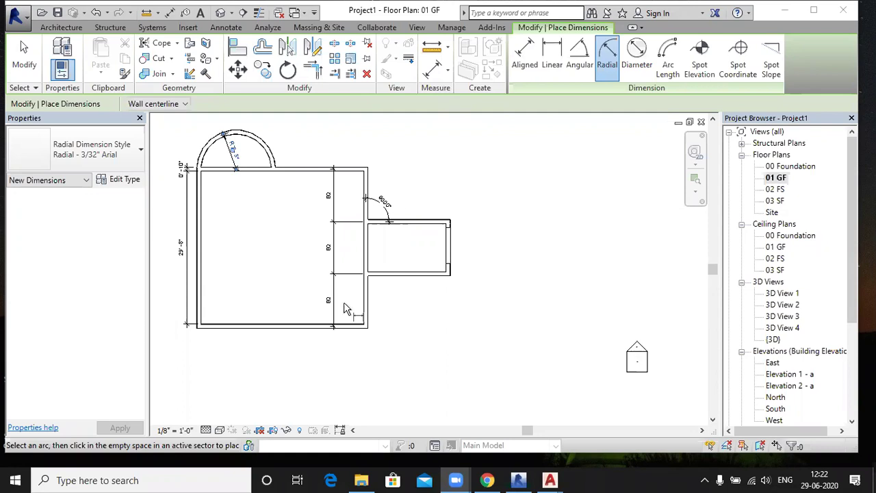
- Place an aligned string through the main and small room walls, giving three 10'-2" segments
click(525, 60)
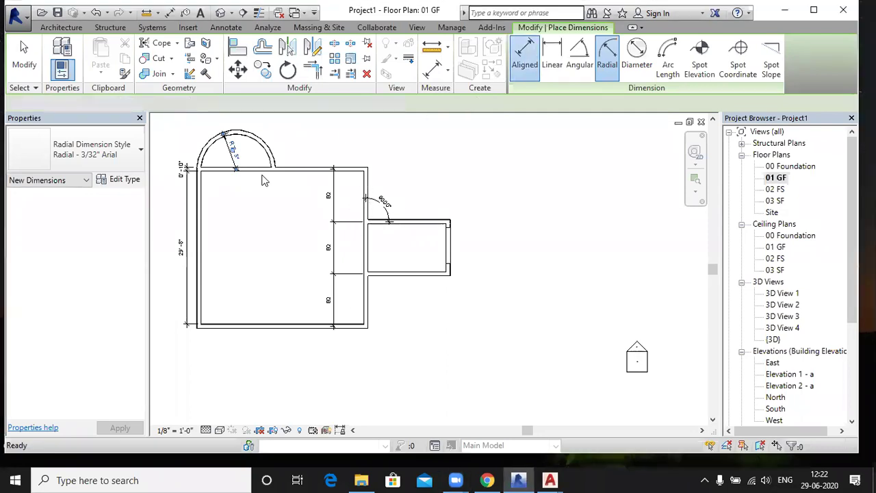
click(352, 169)
click(375, 225)
click(377, 274)
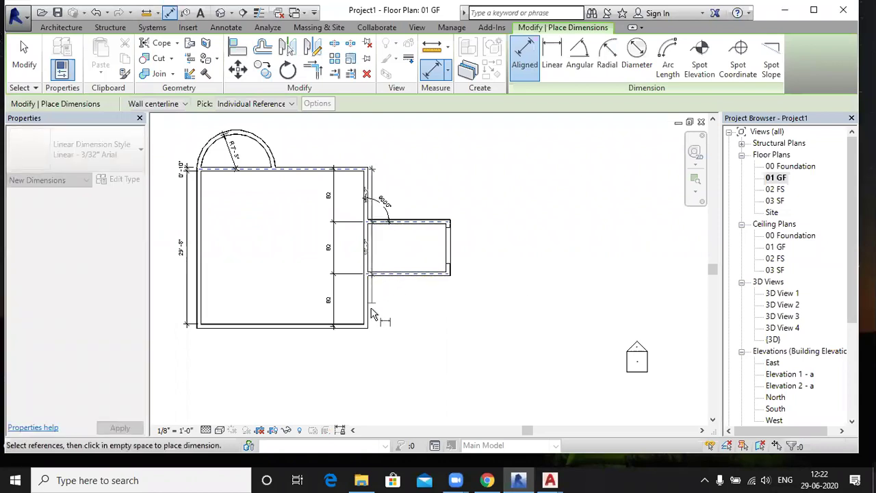
click(357, 326)
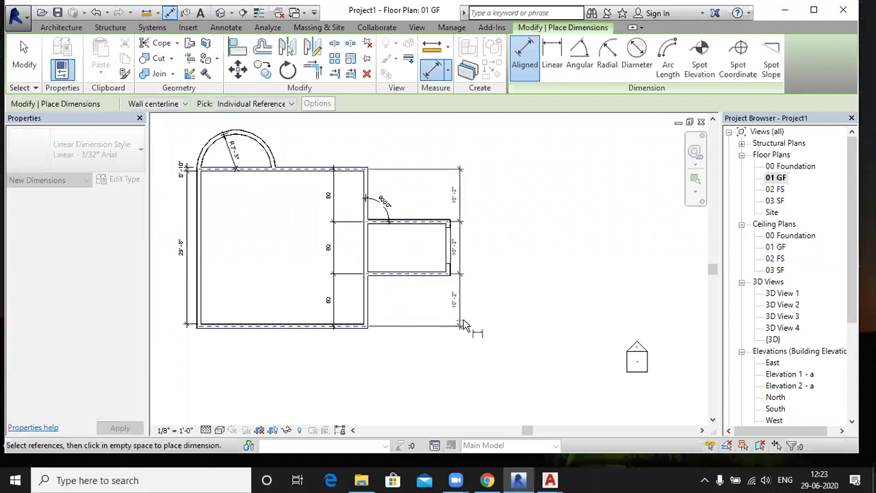
click(478, 313)
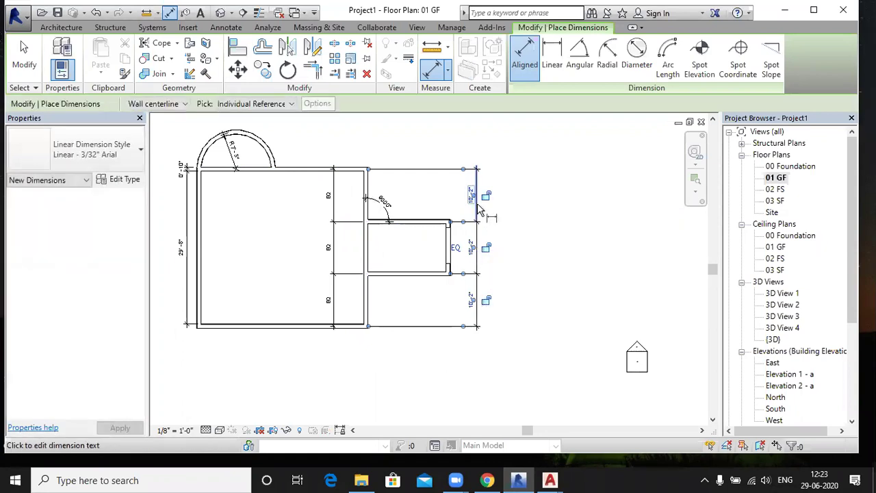
click(547, 168)
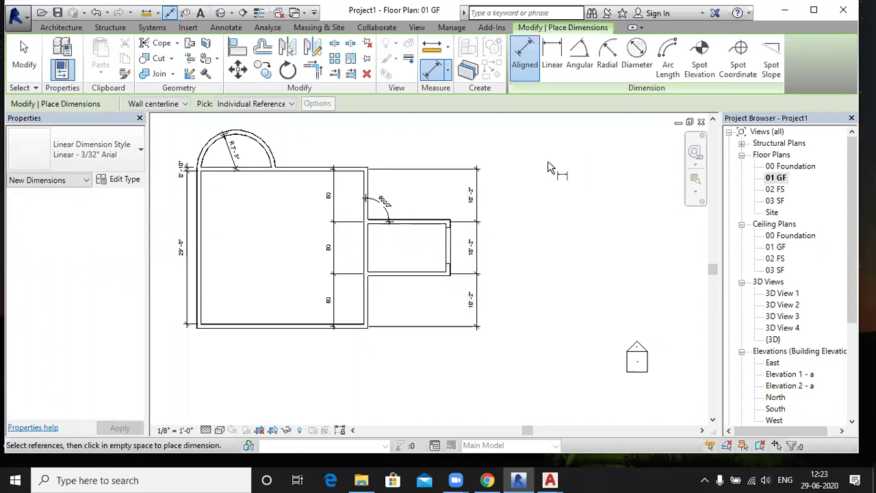
click(635, 56)
- Add diameter and arc-length dimensions to the semicircular top-left wall
click(266, 153)
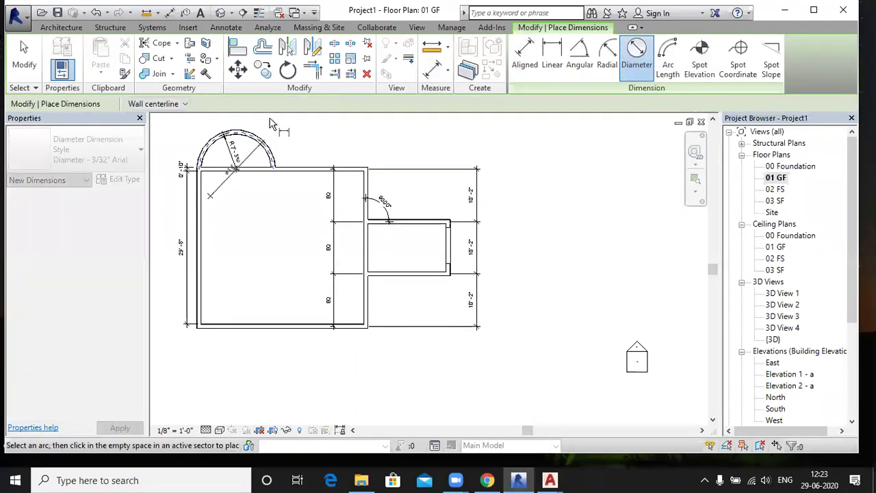
click(667, 62)
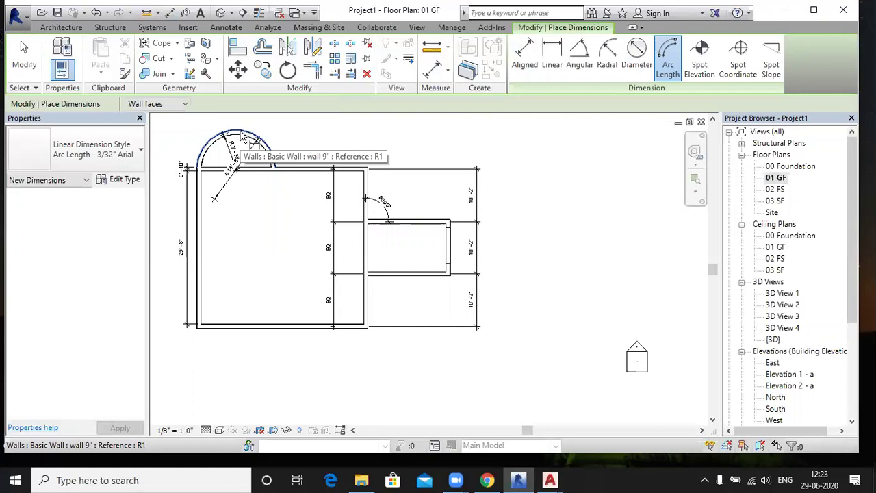
scroll(241, 136, up, 2)
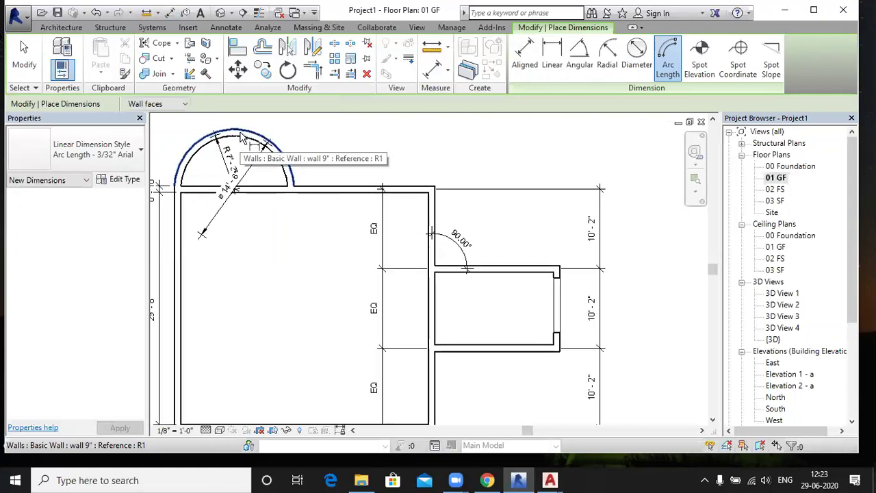
click(241, 136)
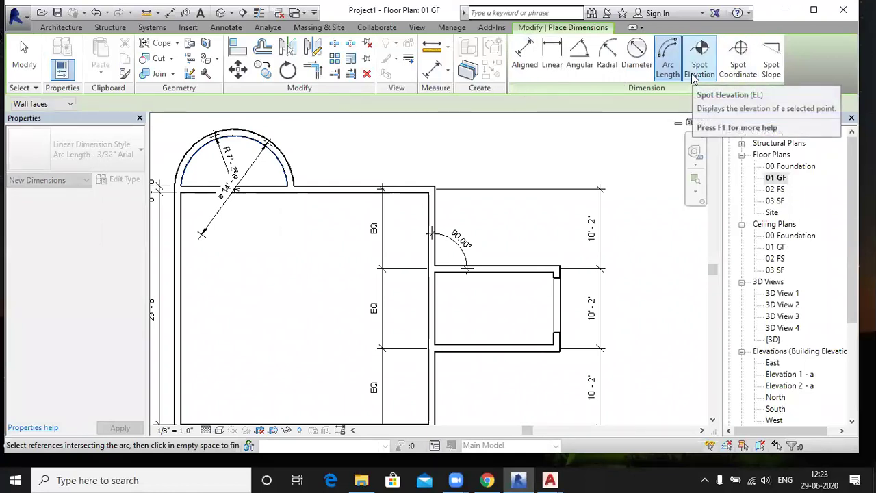
scroll(362, 226, down, 3)
middle_drag(361, 233, 316, 230)
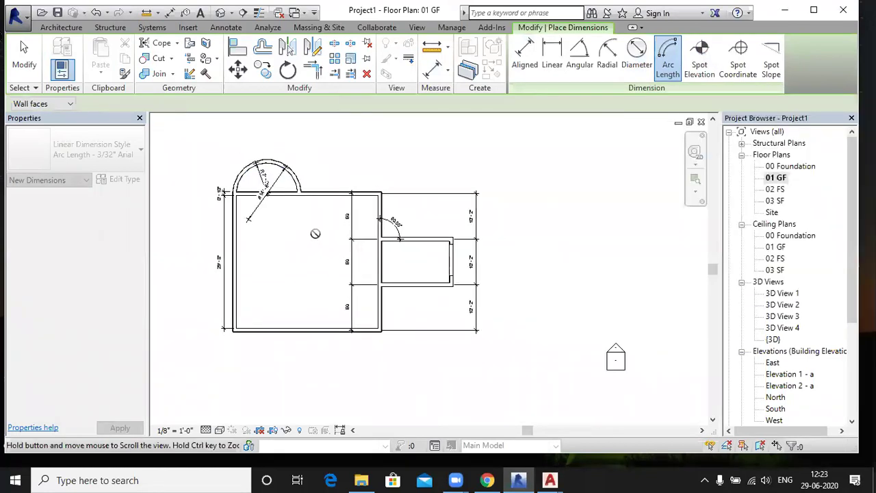
click(703, 61)
scroll(401, 290, up, 2)
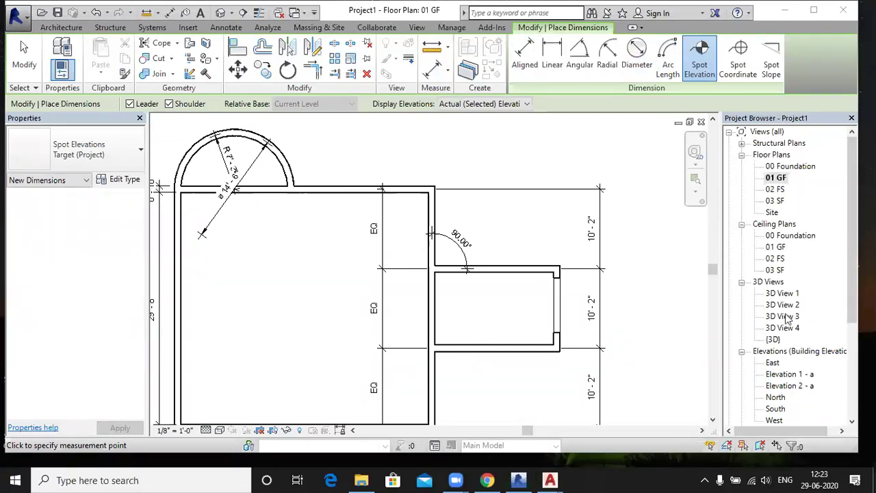
- Leave the plan for the North elevation, zoomed in on the exterior stair
key(Escape)
scroll(852, 288, down, 2)
scroll(852, 288, down, 1)
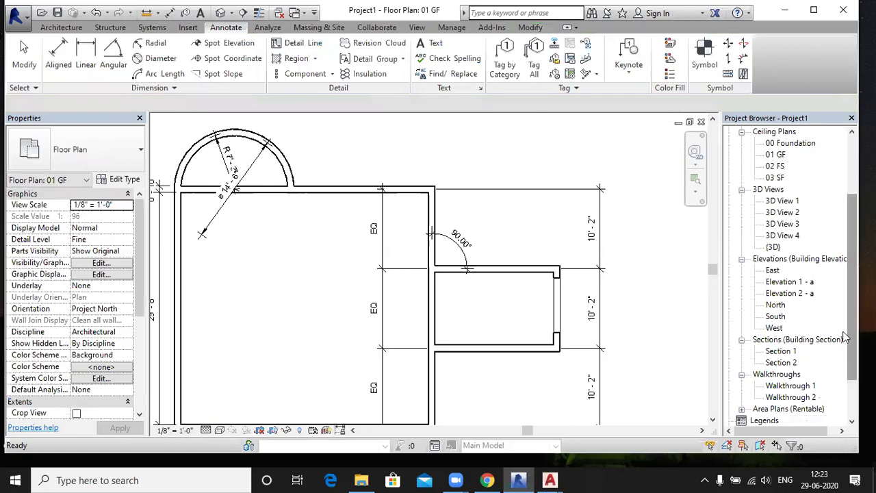
double_click(775, 305)
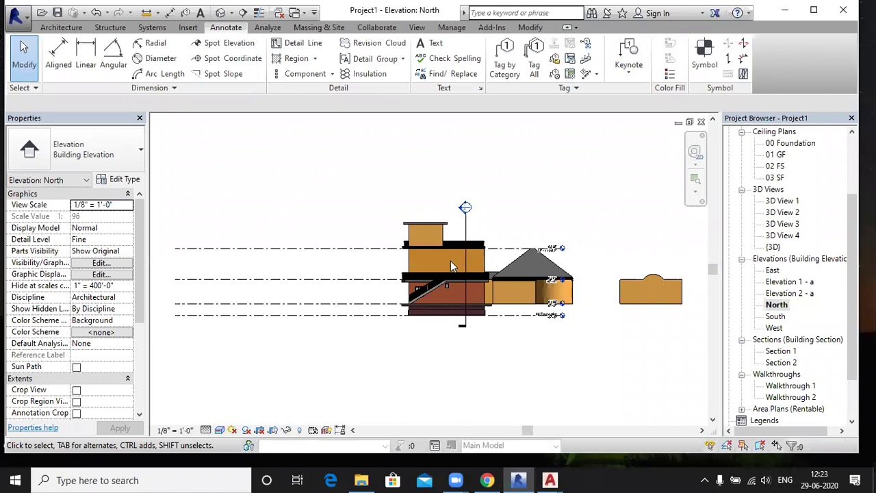
scroll(472, 322, up, 3)
scroll(438, 308, up, 2)
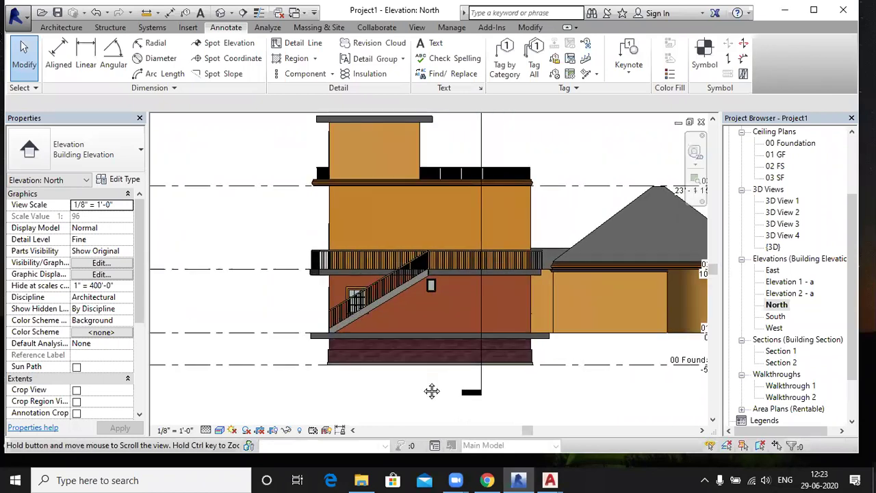
scroll(417, 284, up, 2)
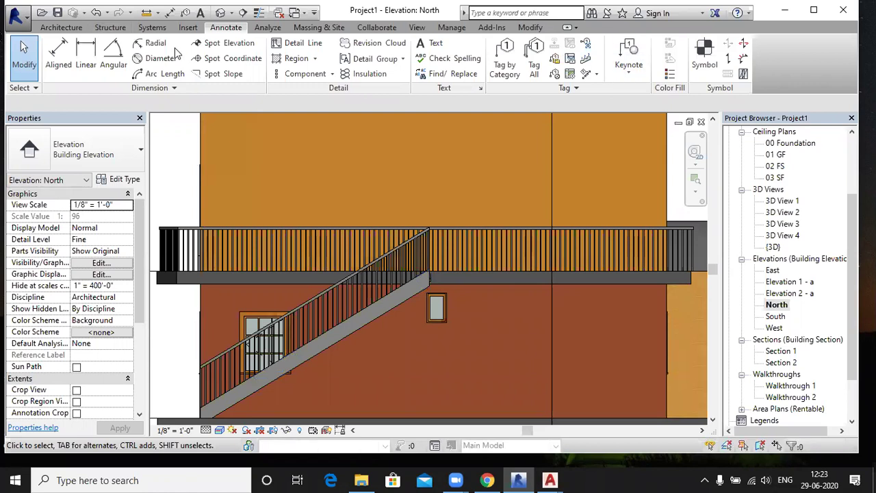
click(229, 43)
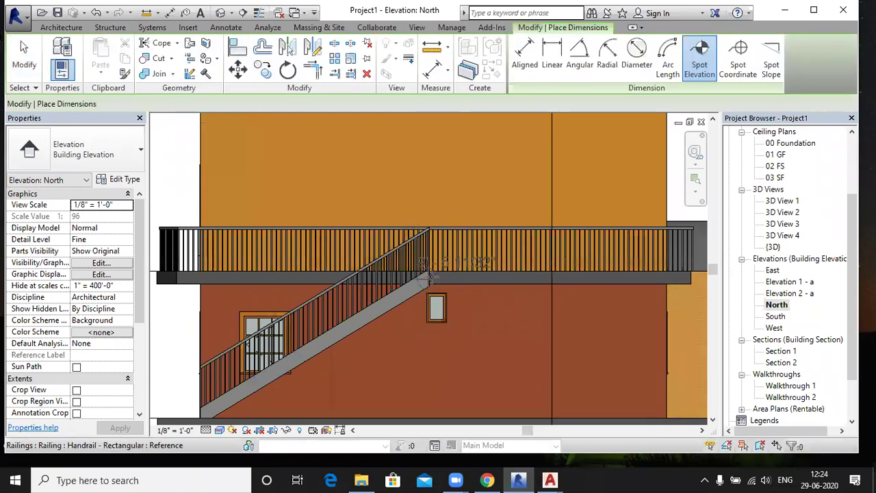
- Try a spot elevation at the stair's top edge, then bring the small window into view
scroll(428, 267, up, 2)
scroll(432, 268, up, 2)
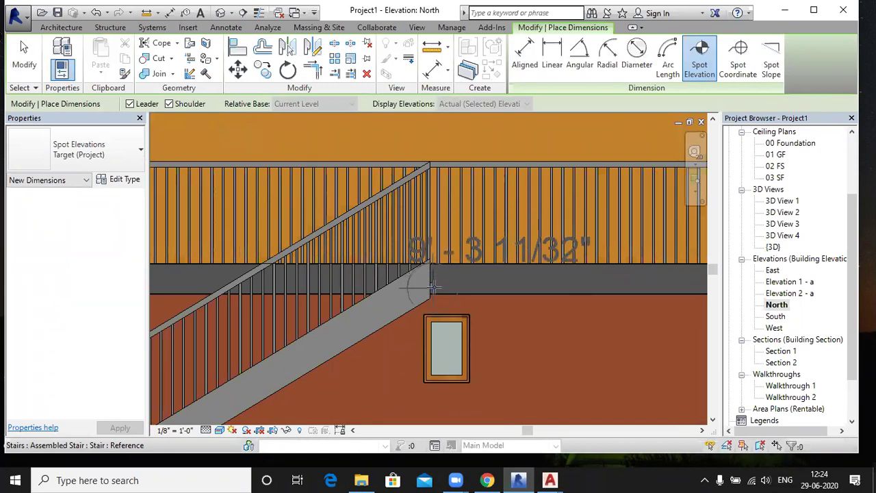
click(433, 286)
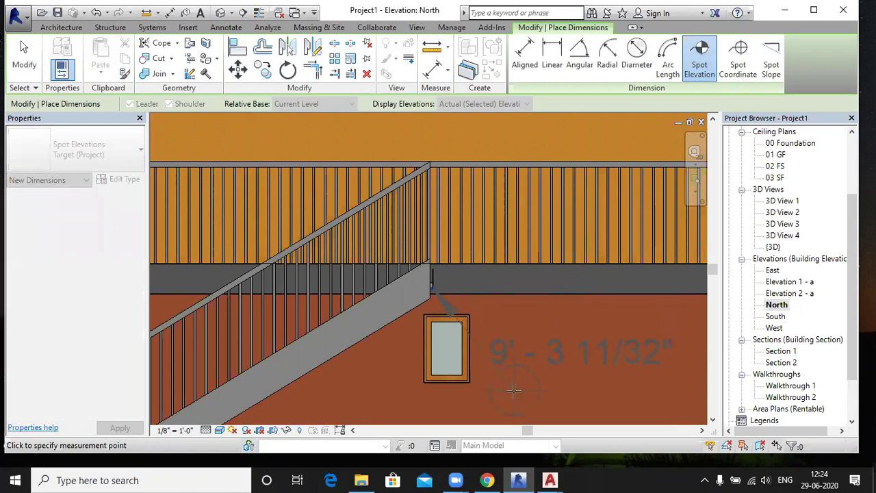
middle_drag(514, 391, 463, 297)
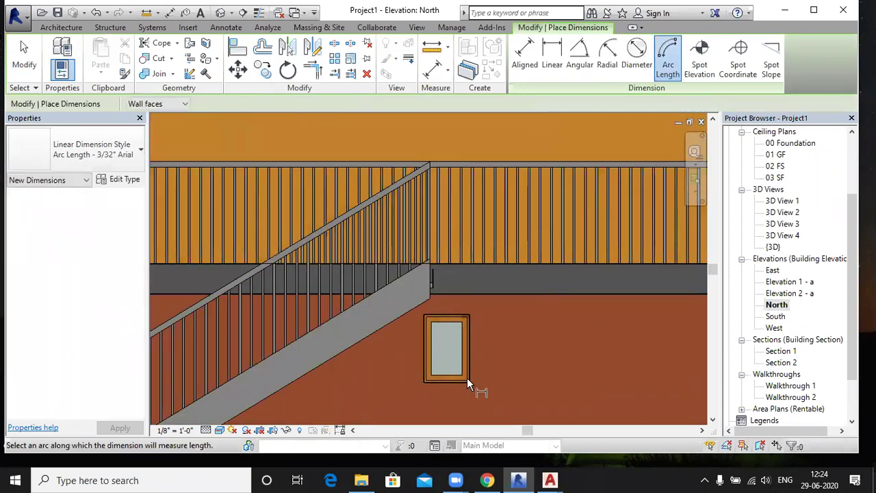
scroll(467, 378, down, 3)
scroll(467, 377, down, 1)
middle_drag(470, 377, 370, 268)
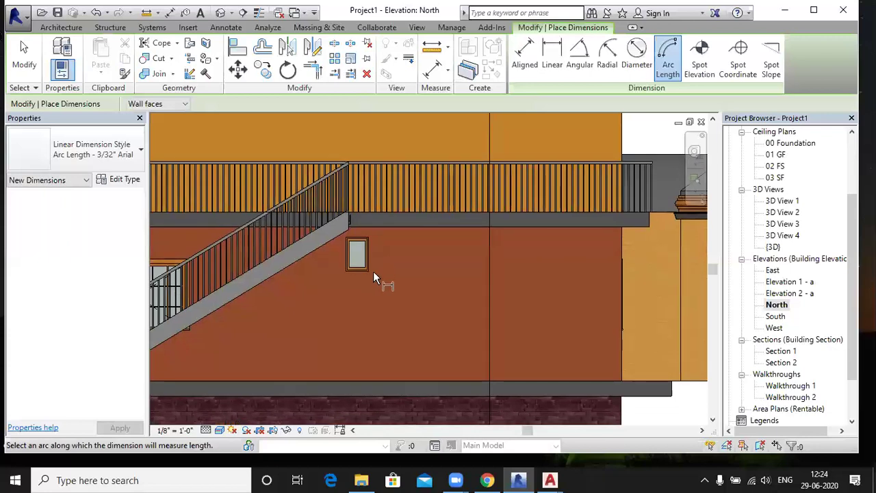
- Place a 6'-6" spot elevation at the small window's bottom corner, label beside it
click(699, 58)
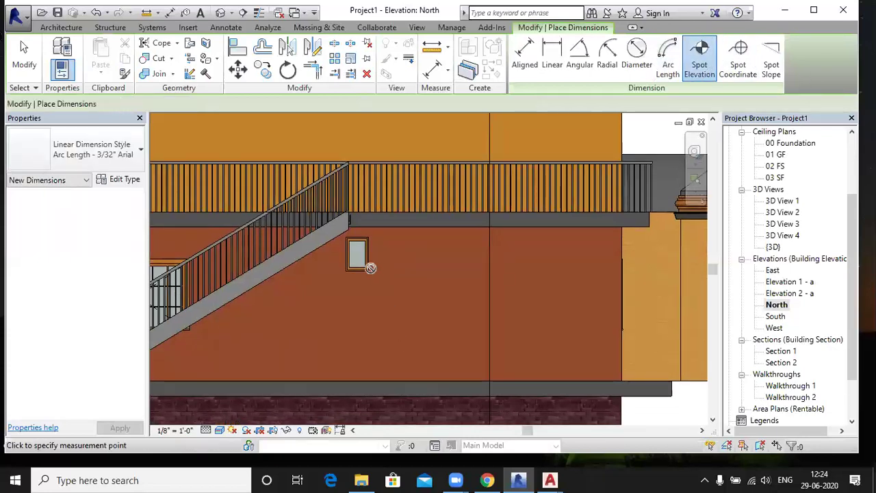
scroll(371, 267, up, 3)
scroll(373, 270, up, 3)
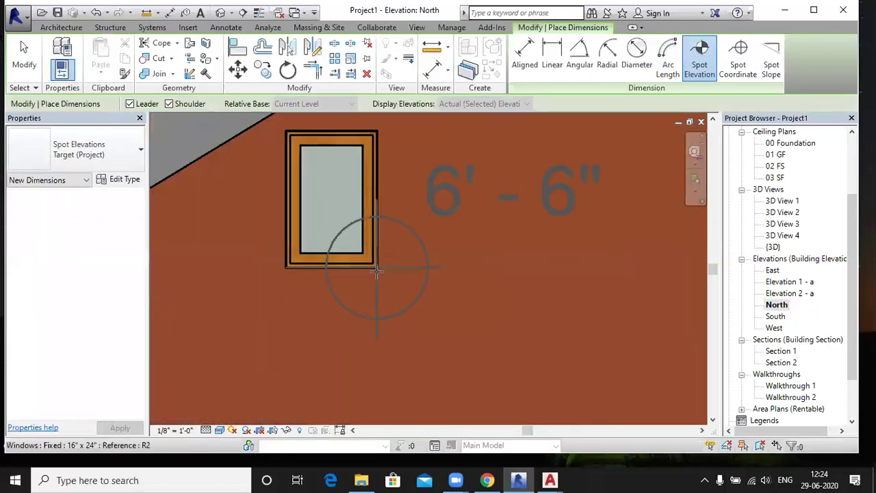
click(376, 269)
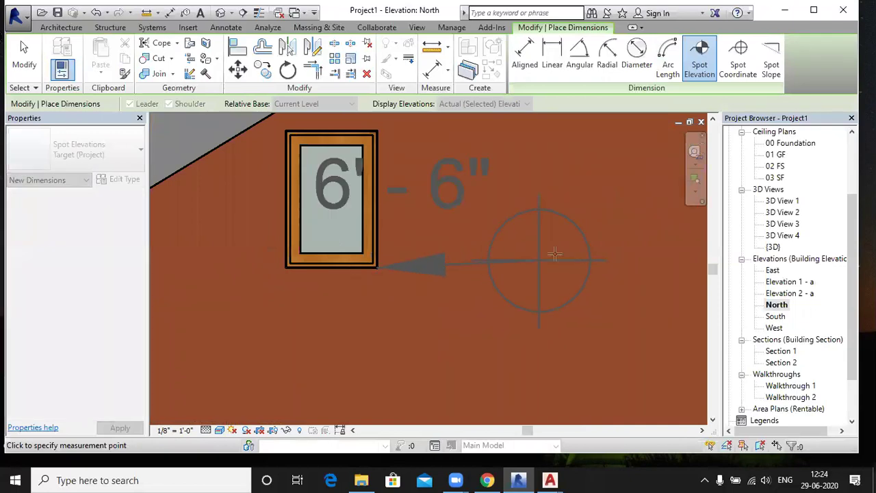
click(614, 241)
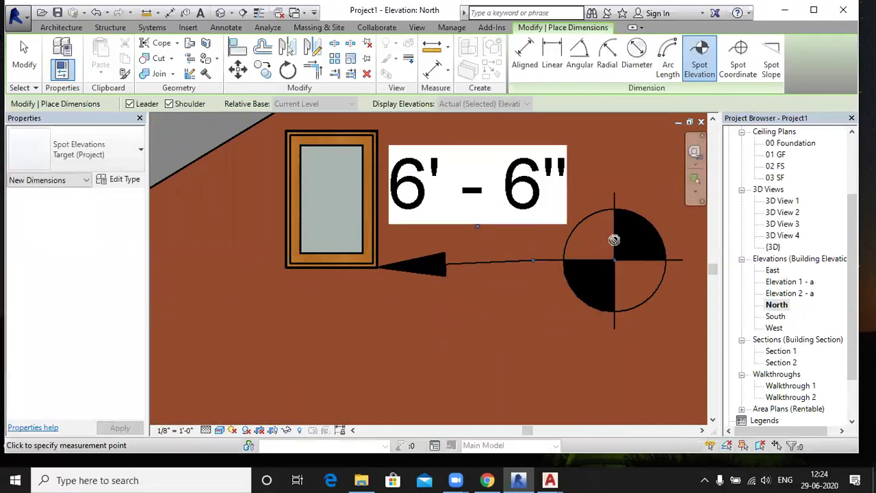
scroll(528, 284, down, 2)
scroll(438, 284, down, 2)
scroll(395, 284, down, 2)
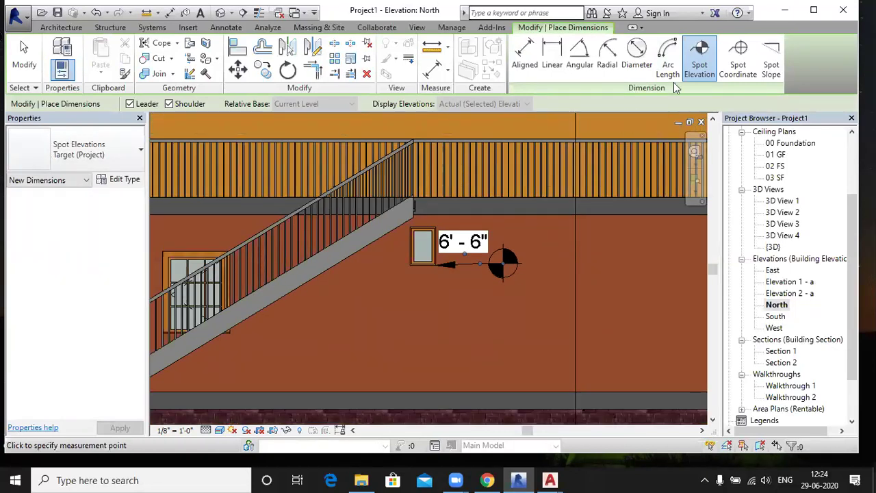
- Start a spot coordinate at the wall's bottom corner, then cancel it
click(739, 54)
scroll(534, 233, down, 2)
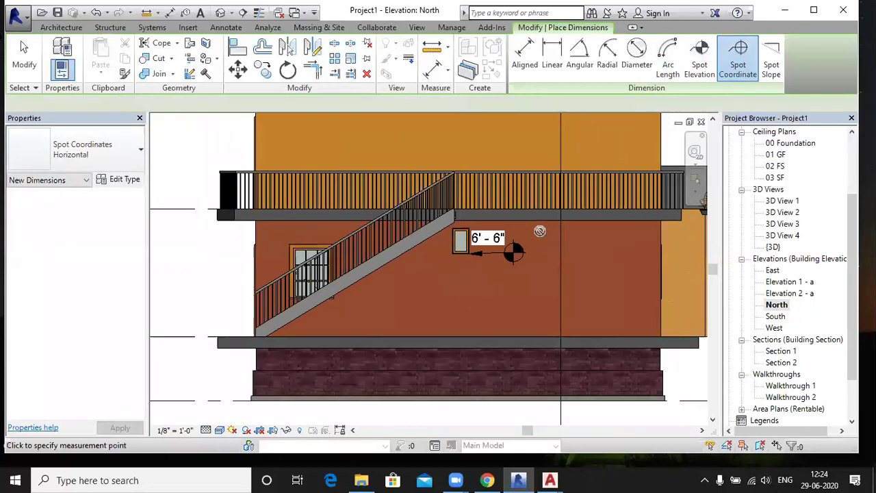
scroll(540, 233, down, 2)
scroll(368, 334, up, 2)
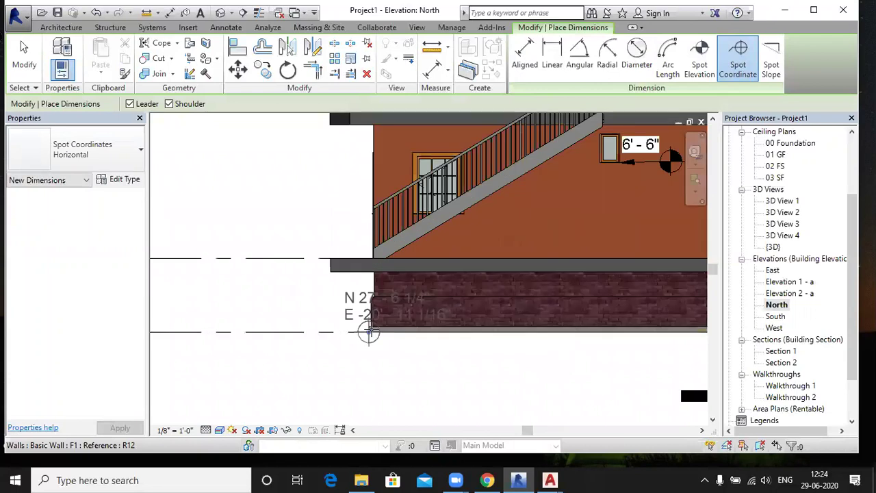
scroll(366, 335, up, 2)
click(366, 334)
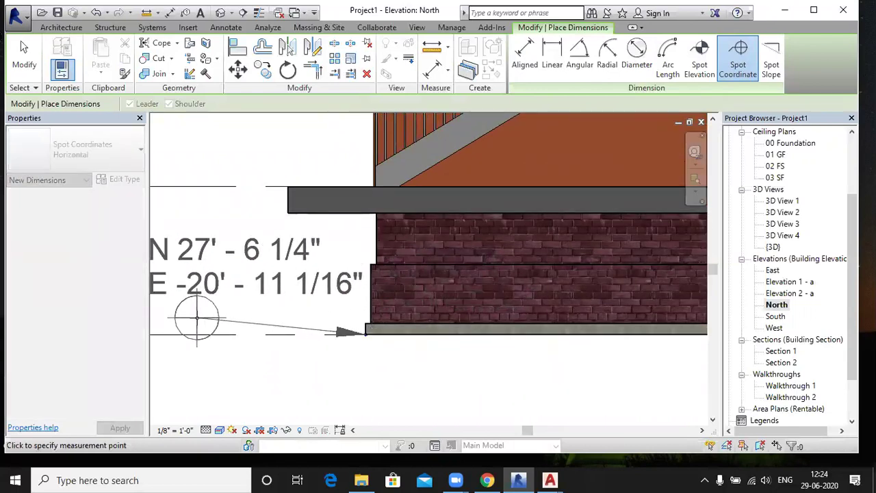
key(e)
- Add a -5'-0" spot elevation at the foundation wall base, labelled to the left
key(l)
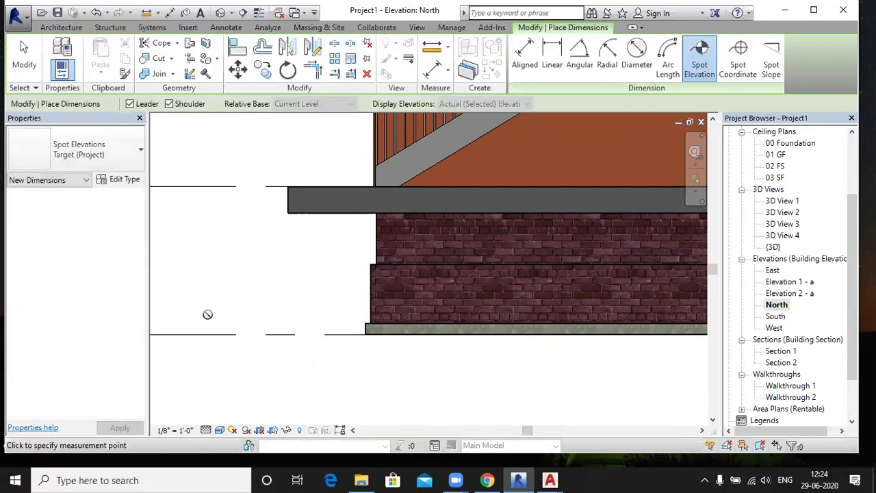
click(365, 334)
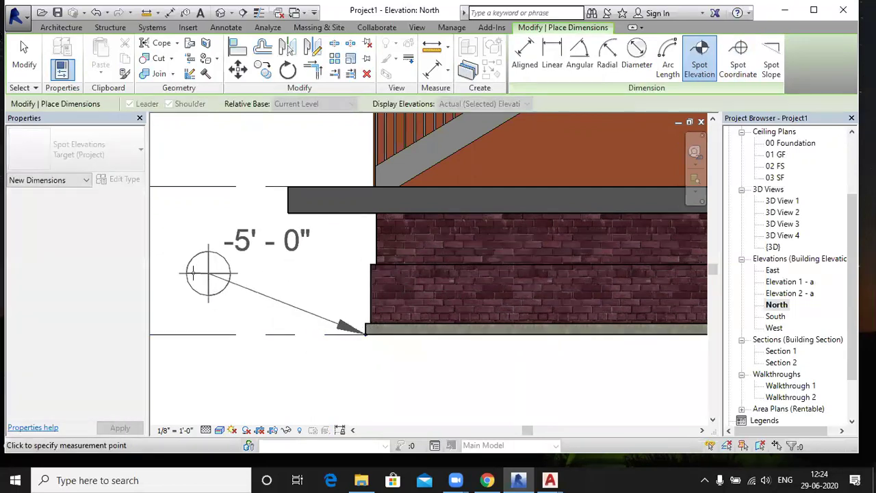
click(182, 274)
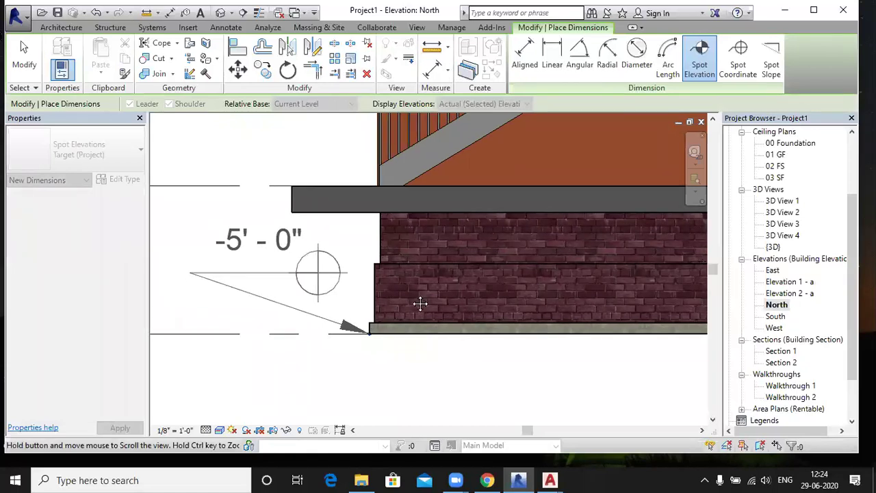
middle_drag(418, 303, 540, 307)
click(261, 277)
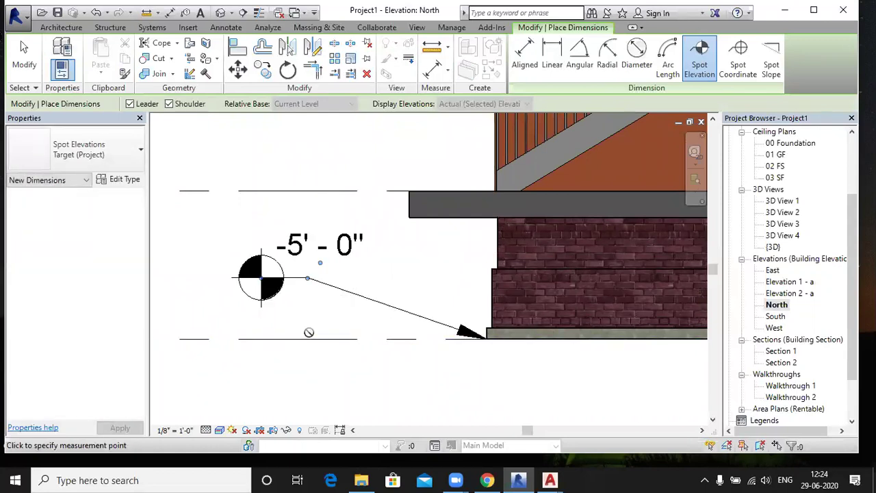
key(Escape)
key(Escape)
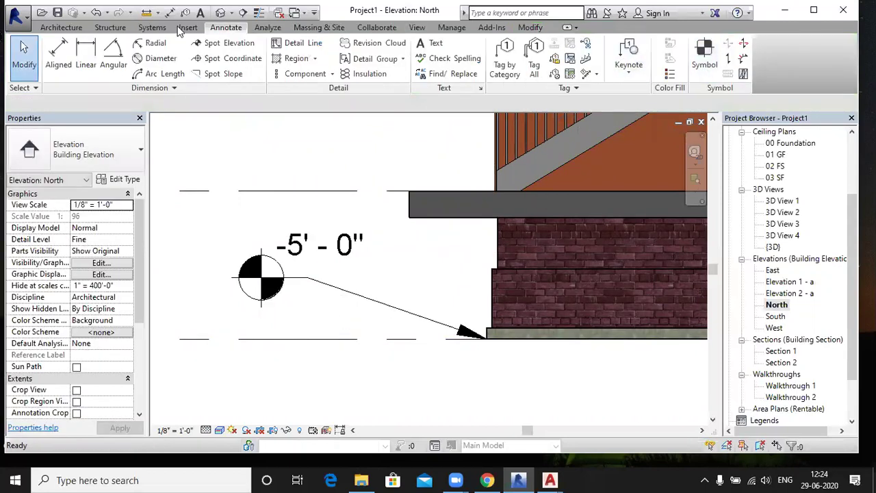
- Place a spot coordinate at the wall base corner reading N 27'-6 1/4", E -20'-11 1/16"
click(229, 59)
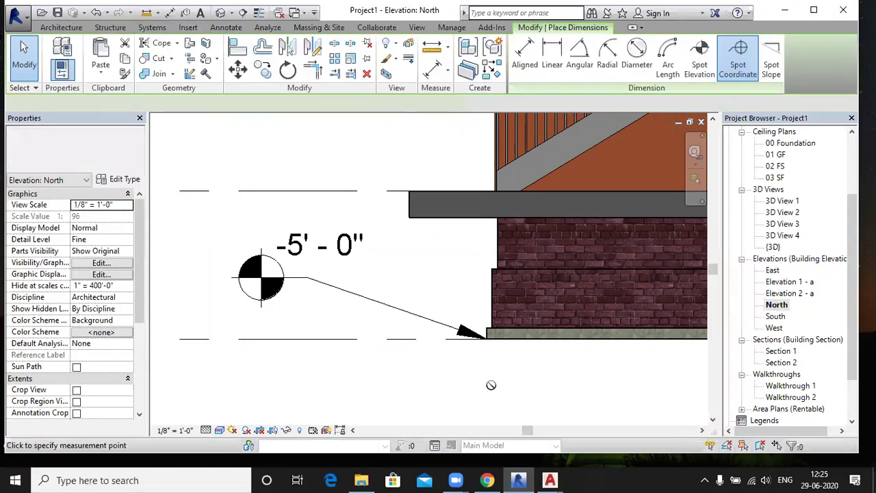
click(486, 336)
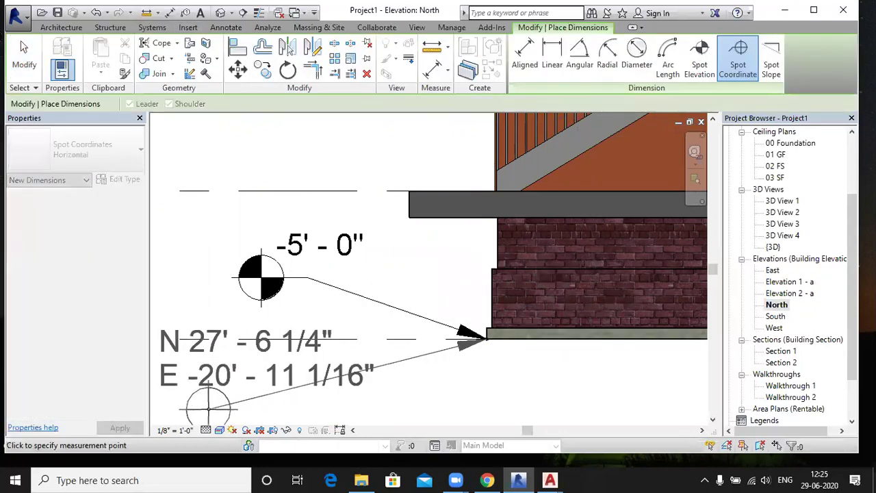
click(206, 408)
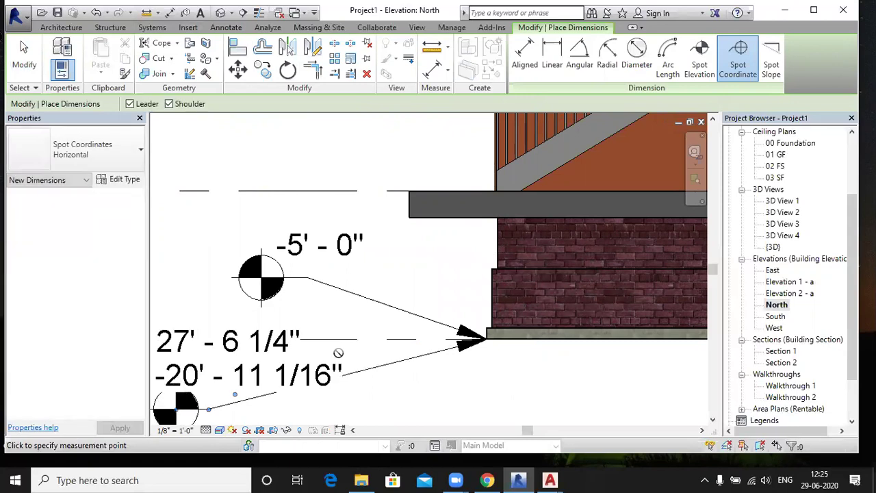
scroll(343, 355, down, 1)
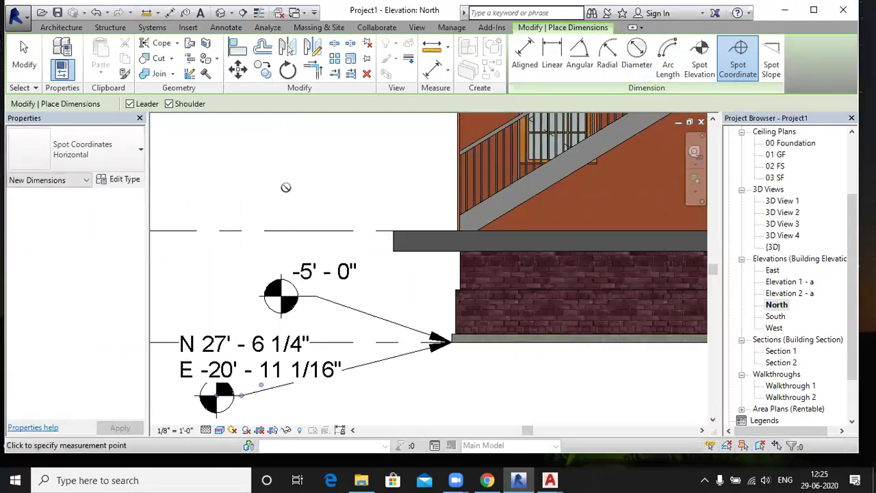
scroll(281, 192, down, 1)
scroll(199, 218, down, 1)
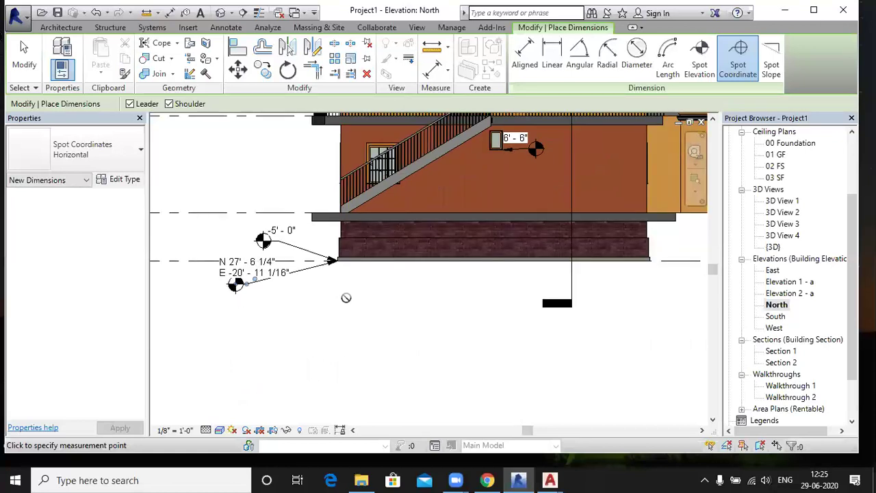
key(Escape)
key(Escape)
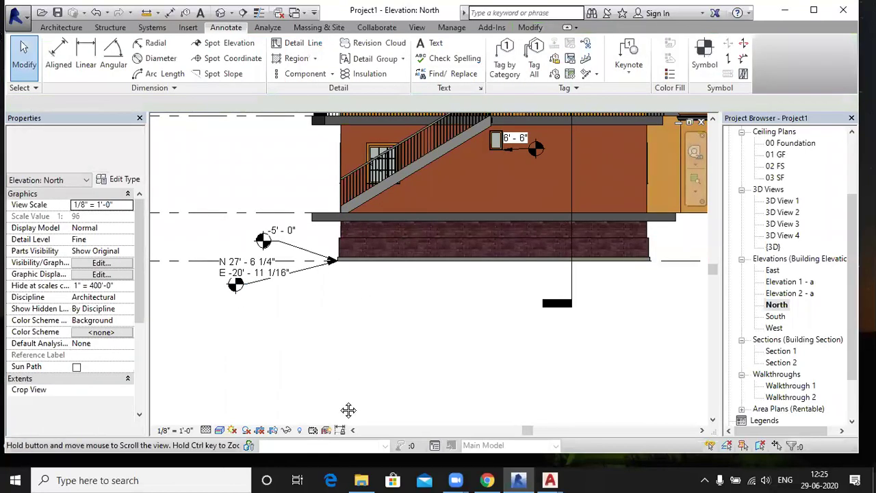
- Select the Wood Joist 10" ground-floor floor and scroll through its properties
middle_drag(348, 409, 346, 488)
click(319, 300)
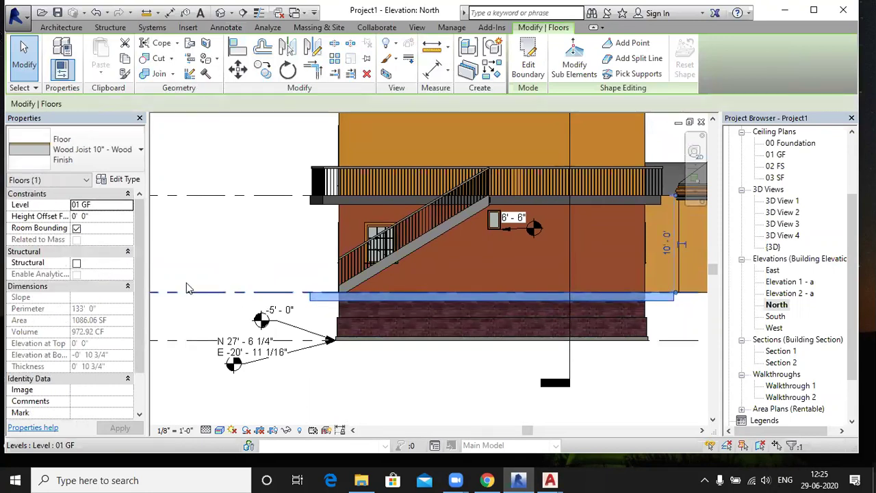
drag(137, 253, 135, 308)
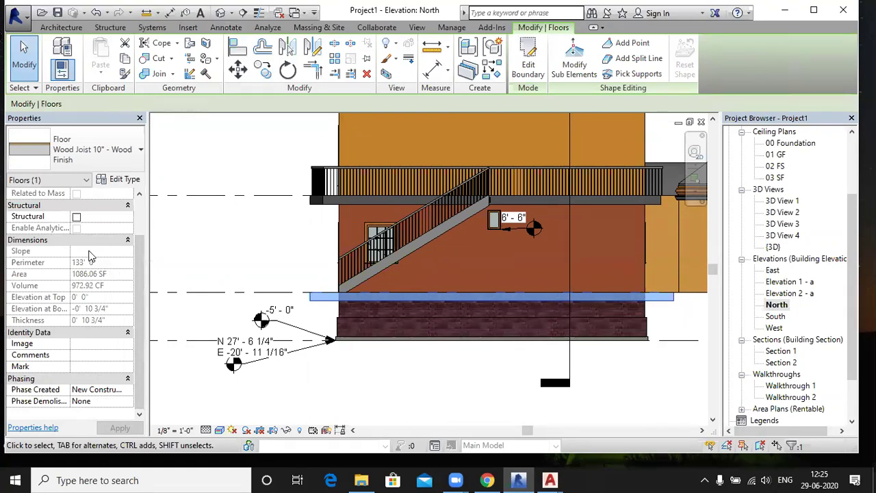
scroll(142, 274, up, 2)
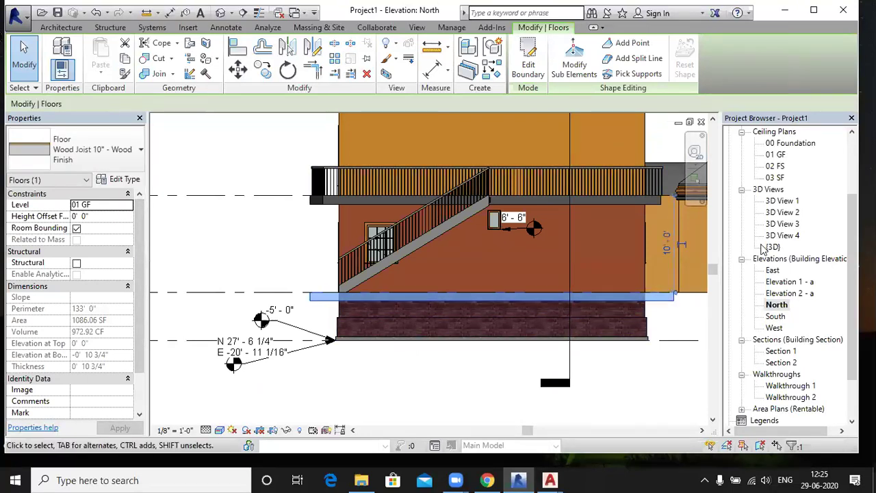
- Edit the floor's boundary sketch in the Floor Plan: 01 GF view
click(537, 63)
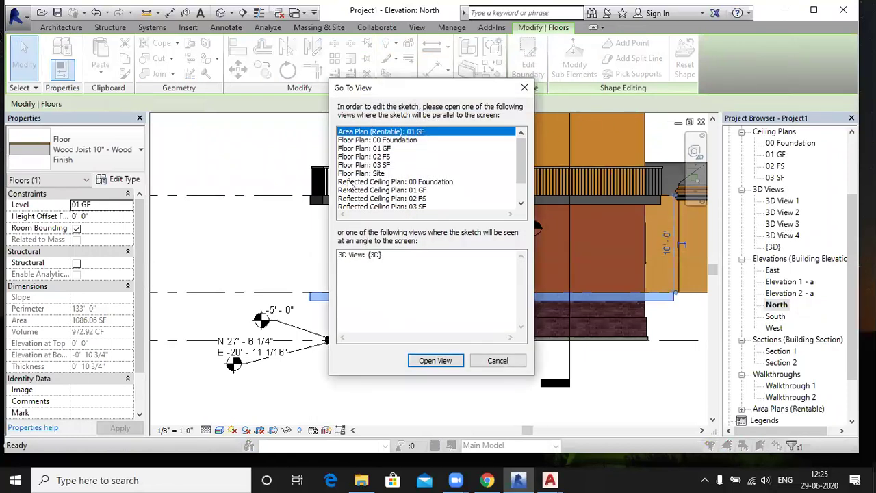
click(379, 148)
click(436, 360)
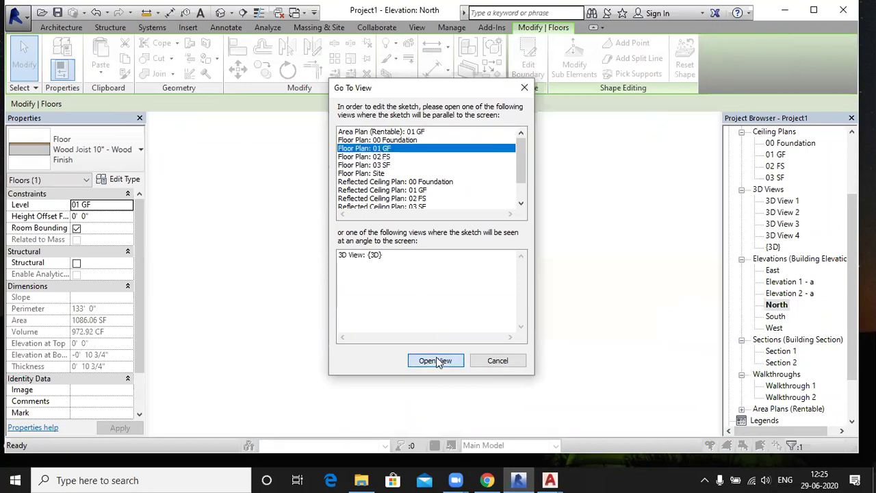
scroll(432, 297, down, 3)
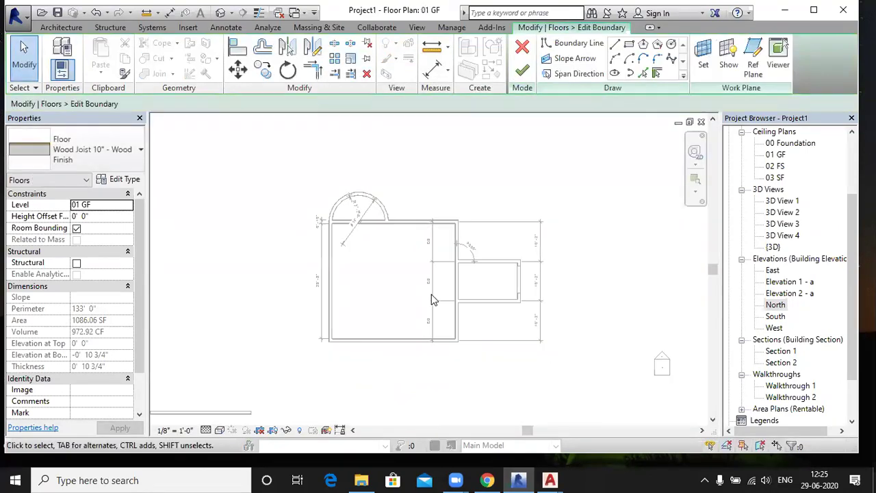
scroll(386, 287, down, 2)
middle_drag(407, 280, 412, 295)
scroll(422, 258, up, 2)
scroll(423, 257, up, 1)
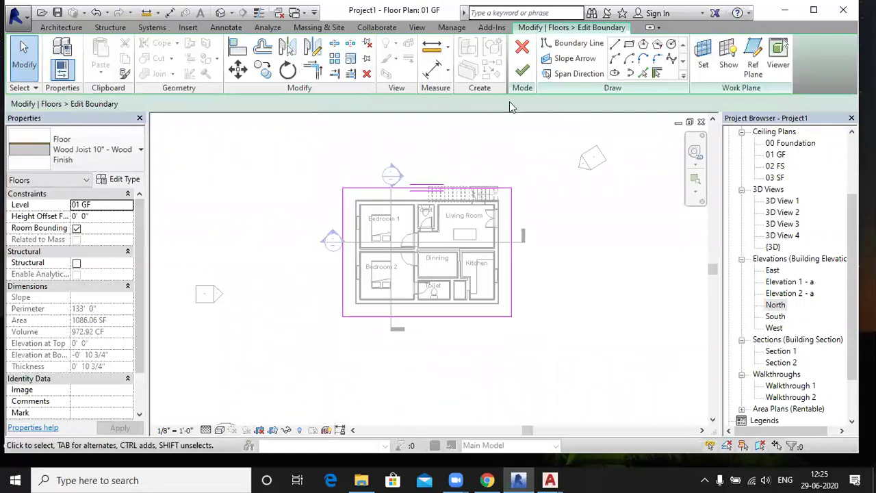
- Draw a 37'-8" slope arrow right to left across the floor and finish the sketch
click(568, 58)
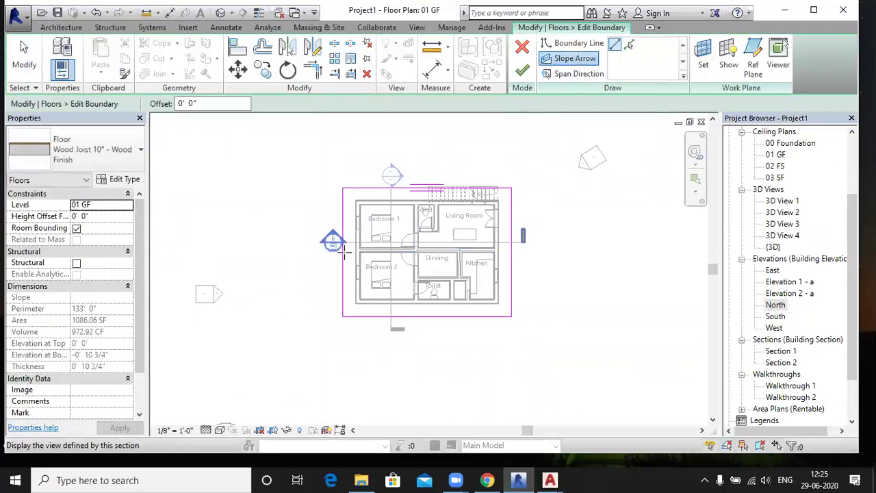
click(512, 253)
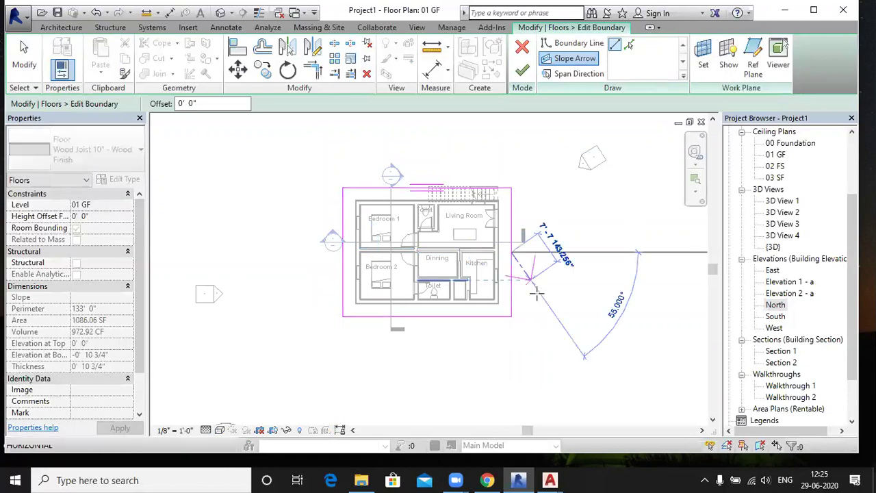
scroll(339, 252, up, 1)
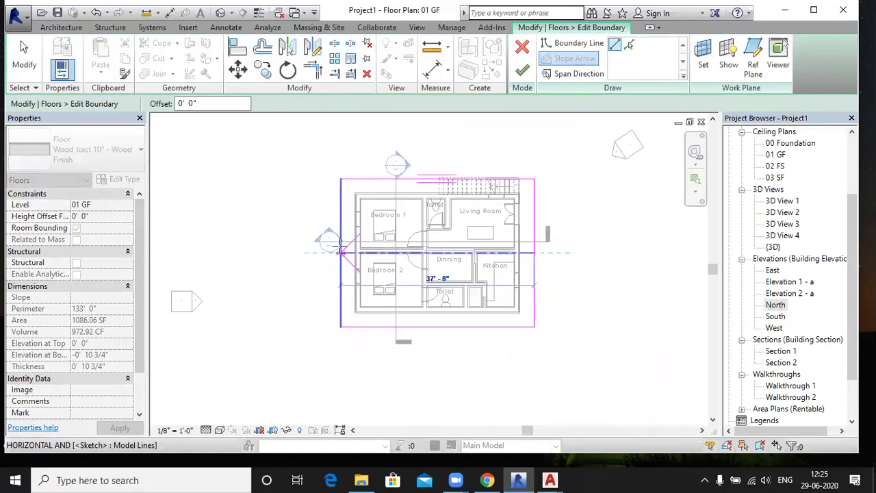
click(340, 252)
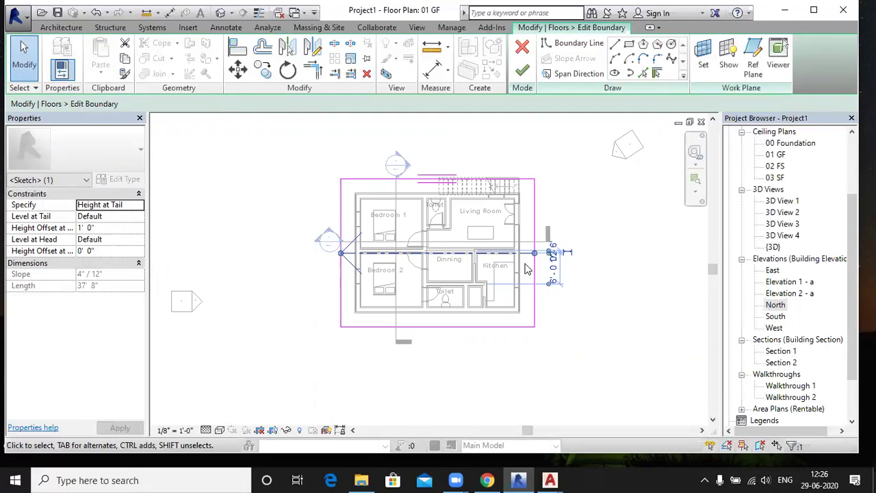
click(522, 71)
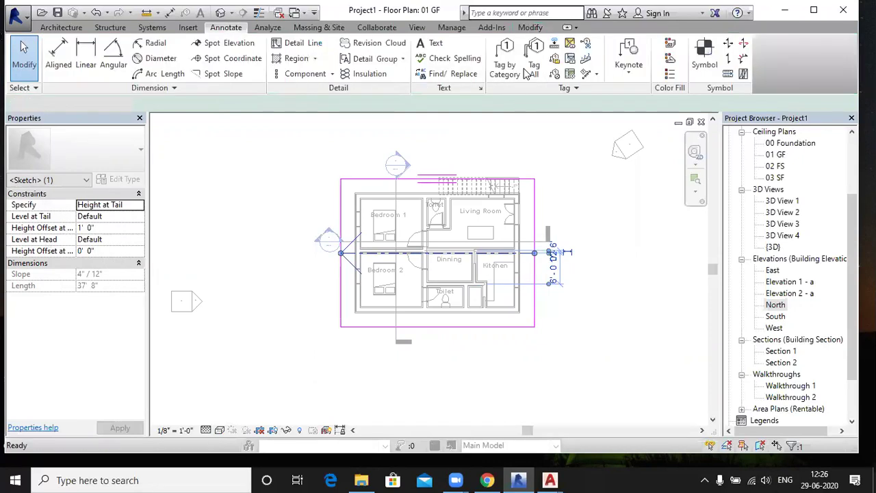
click(467, 247)
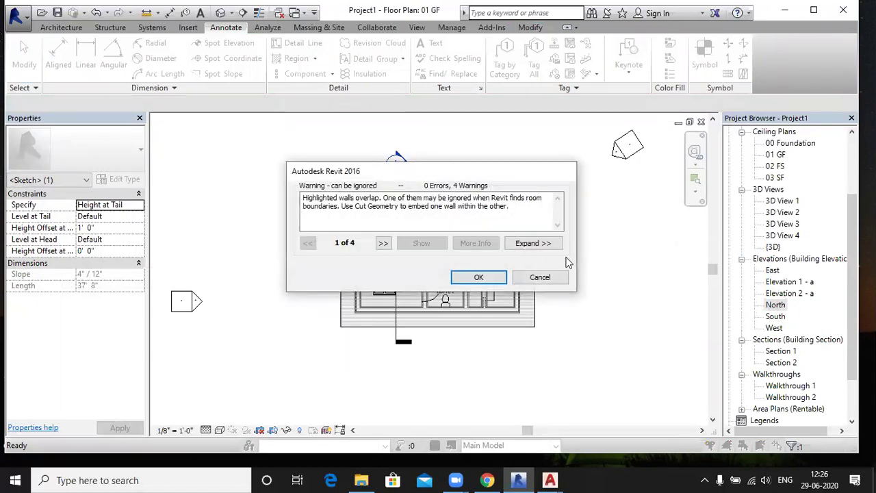
click(497, 279)
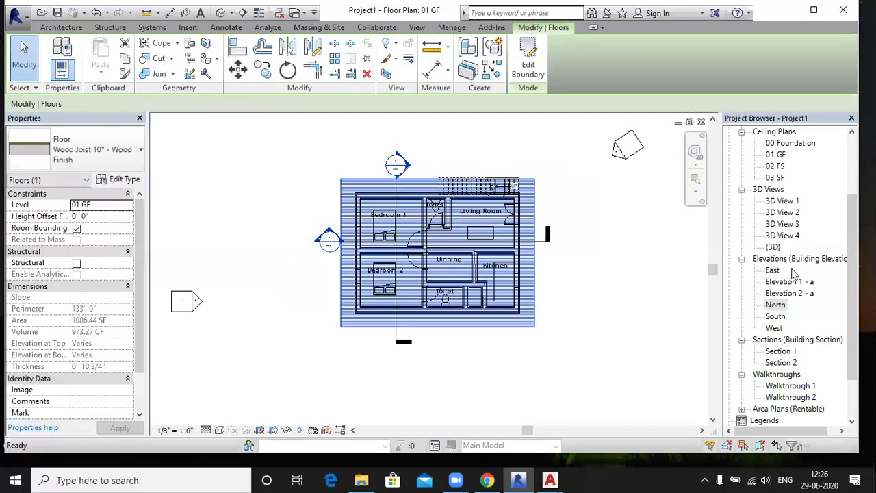
- View the sloped floor in {3D}, then return to the North elevation with nothing selected
double_click(774, 247)
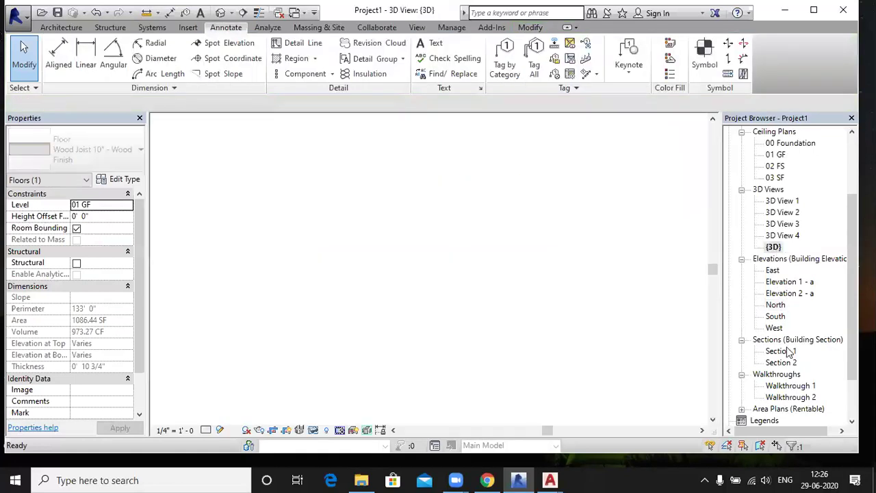
key(Escape)
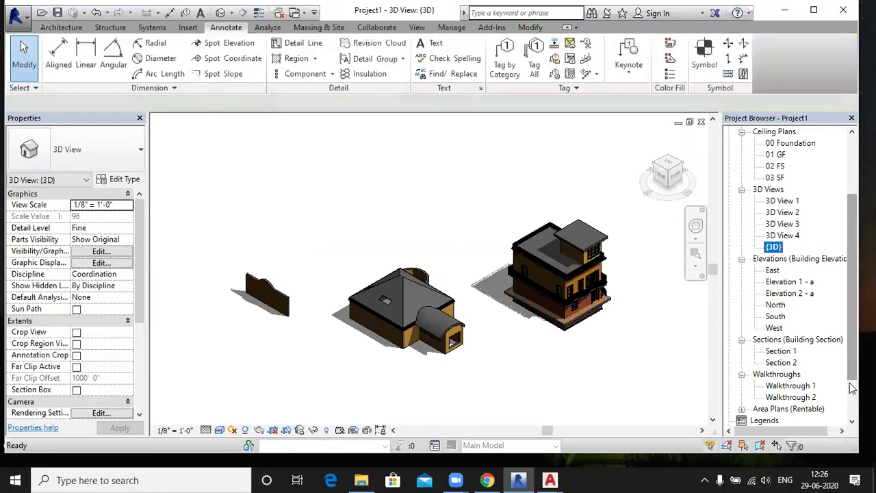
double_click(776, 305)
click(410, 291)
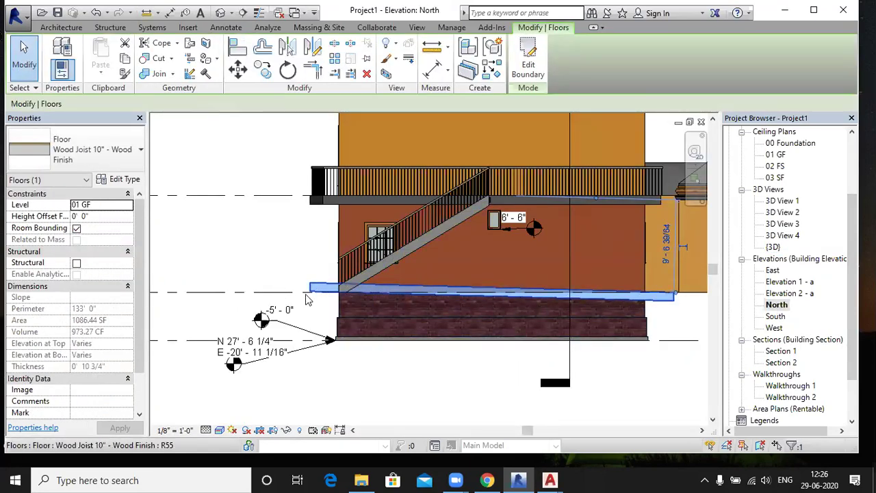
click(690, 325)
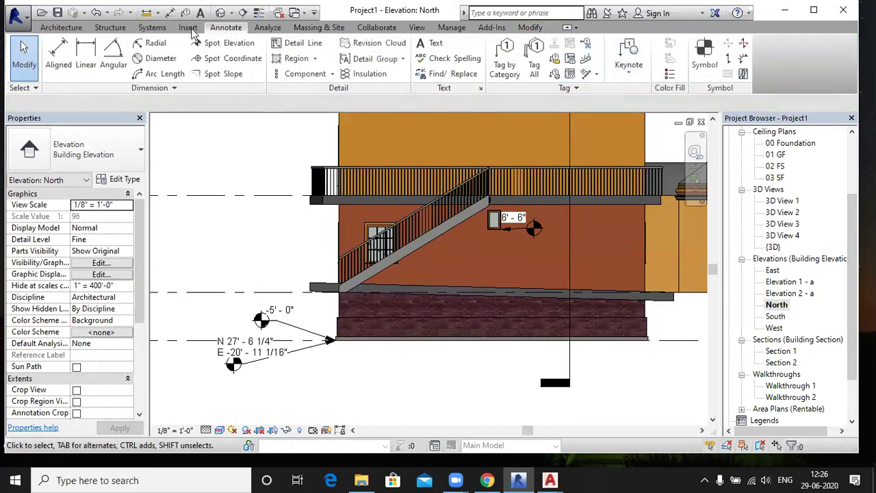
- Add a 3/8" / 1'-0" spot slope above the floor's right edge and reselect the floor
click(232, 74)
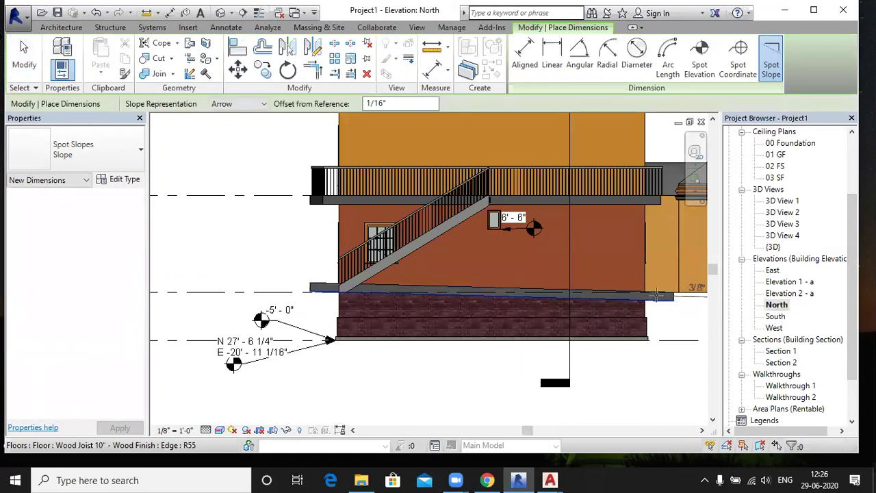
middle_drag(656, 295, 336, 262)
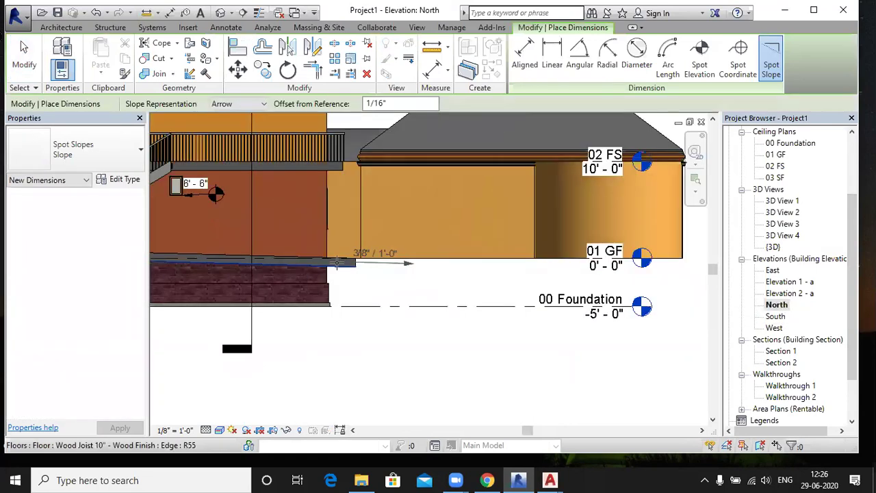
click(337, 262)
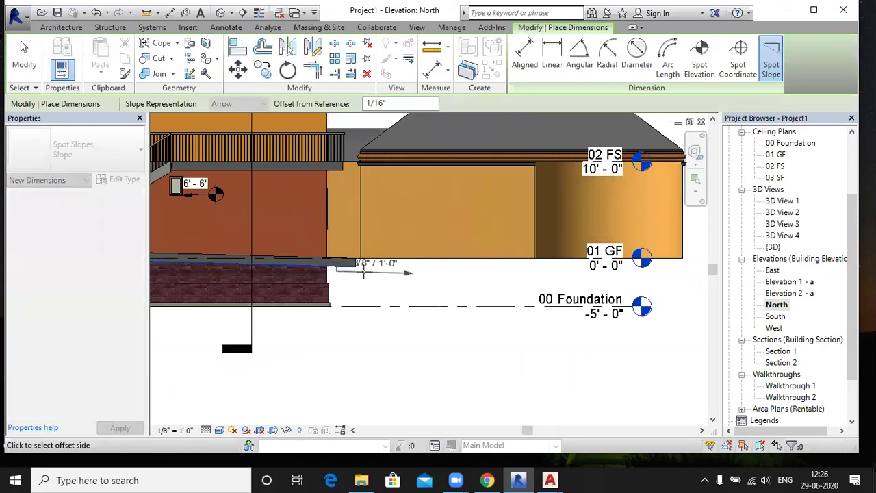
scroll(363, 272, up, 1)
scroll(363, 272, up, 1)
click(390, 223)
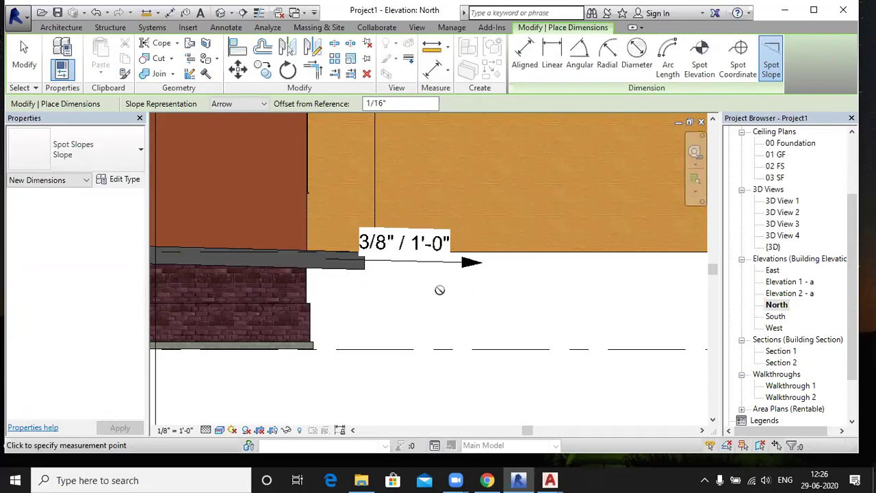
key(Escape)
key(Escape)
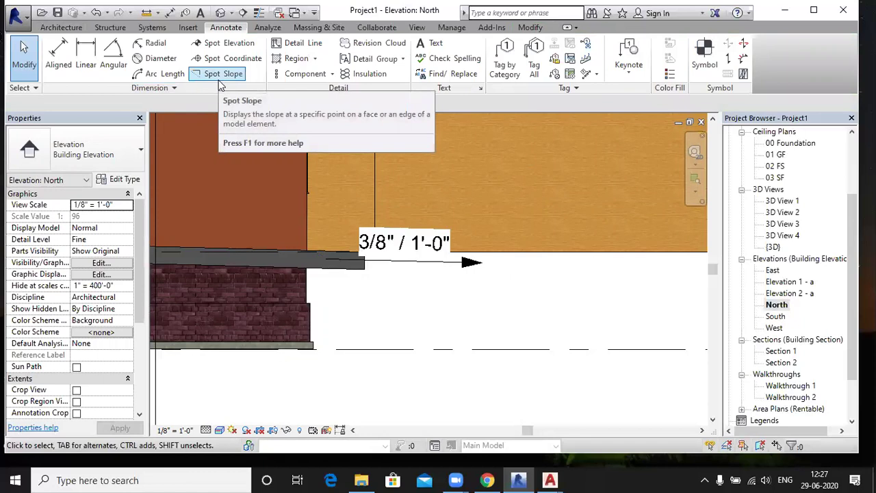
click(296, 265)
click(346, 272)
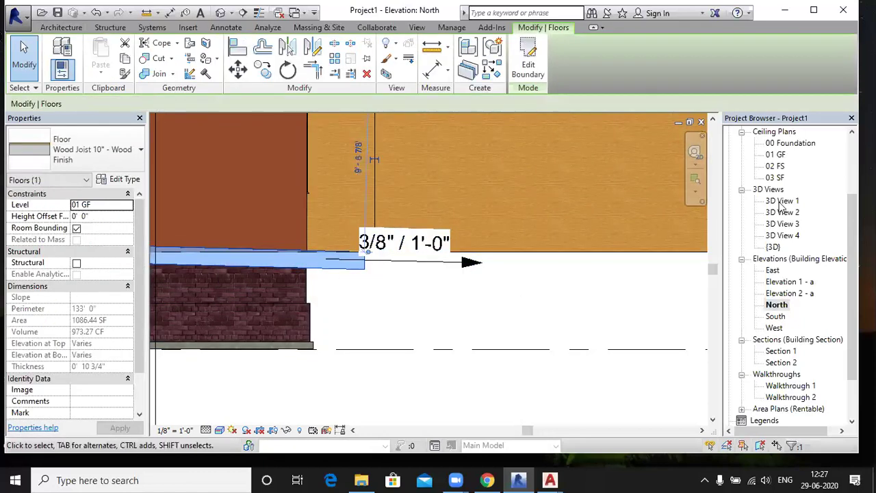
- Reselect the floor and open its boundary sketch in the 01 GF plan
click(780, 305)
scroll(793, 206, up, 3)
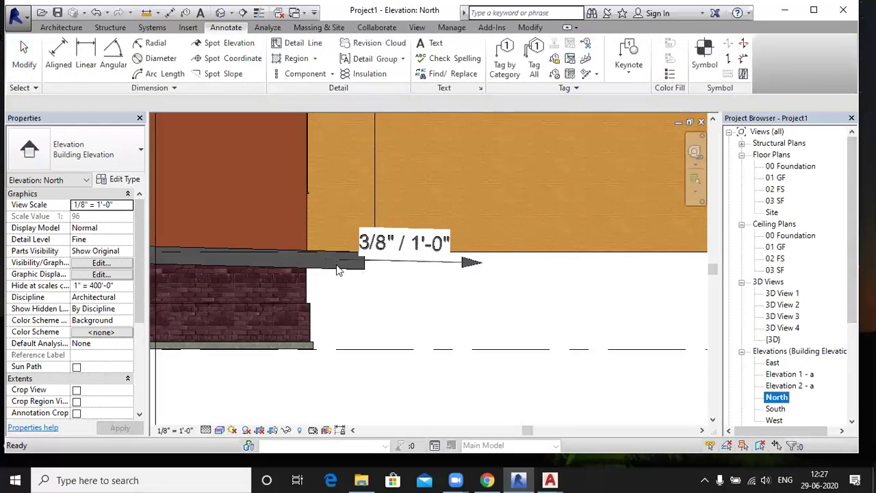
click(368, 269)
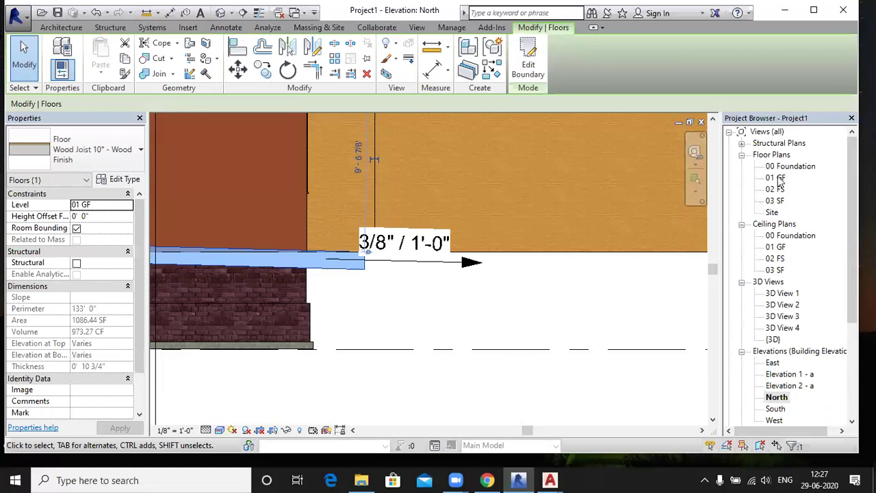
double_click(778, 179)
click(533, 72)
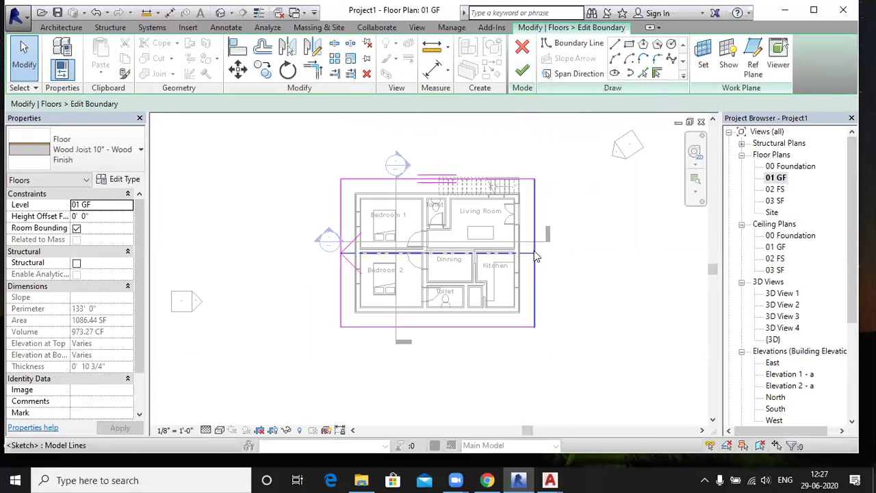
- Inspect the slope arrow and finish the edit, leaving the walls unattached
scroll(345, 247, up, 3)
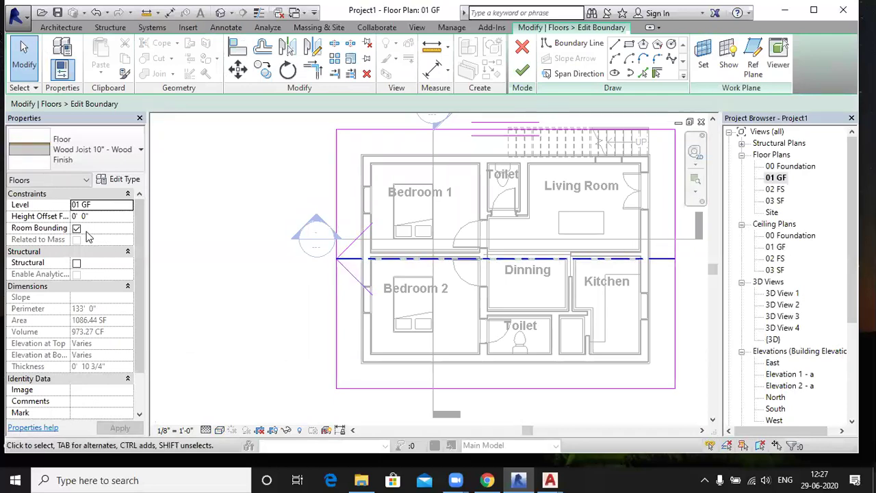
click(356, 259)
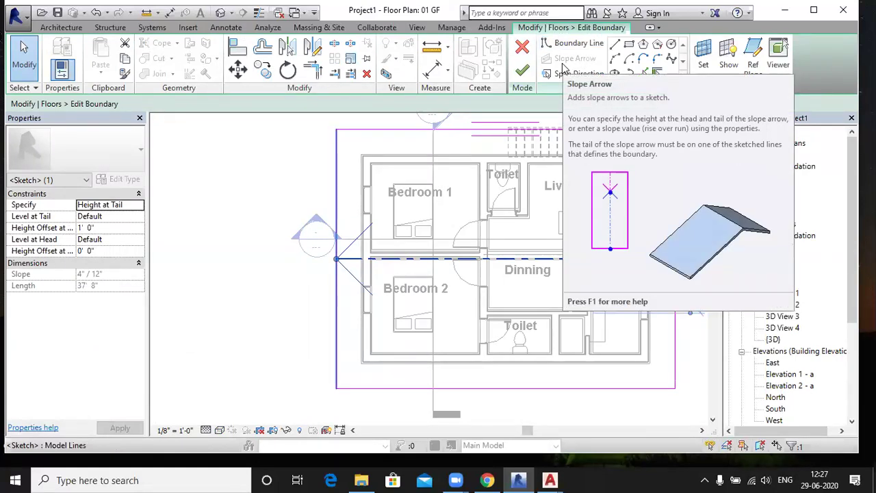
click(522, 71)
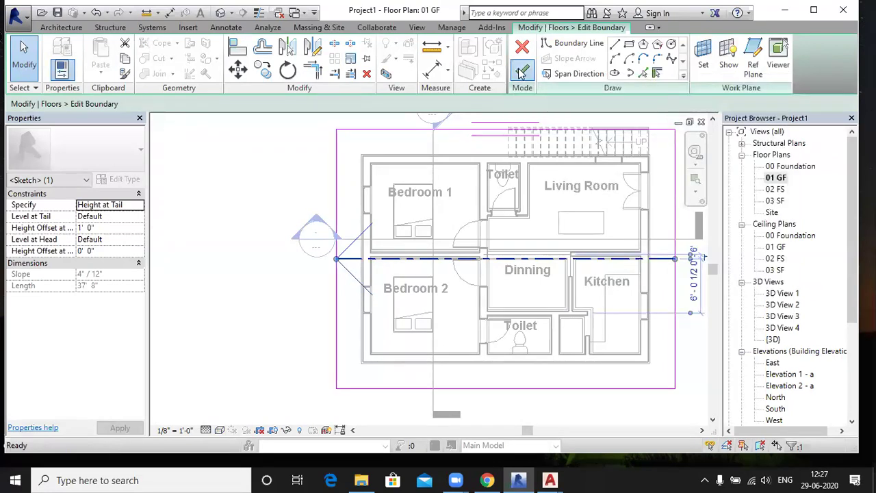
click(517, 247)
click(254, 178)
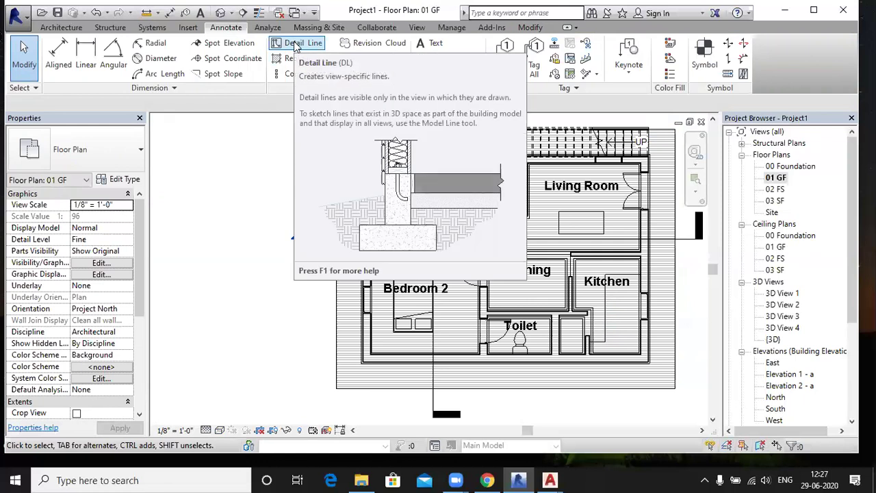
- Draw a detail line with DL just west of the plan beside Bedroom 2
key(d)
key(l)
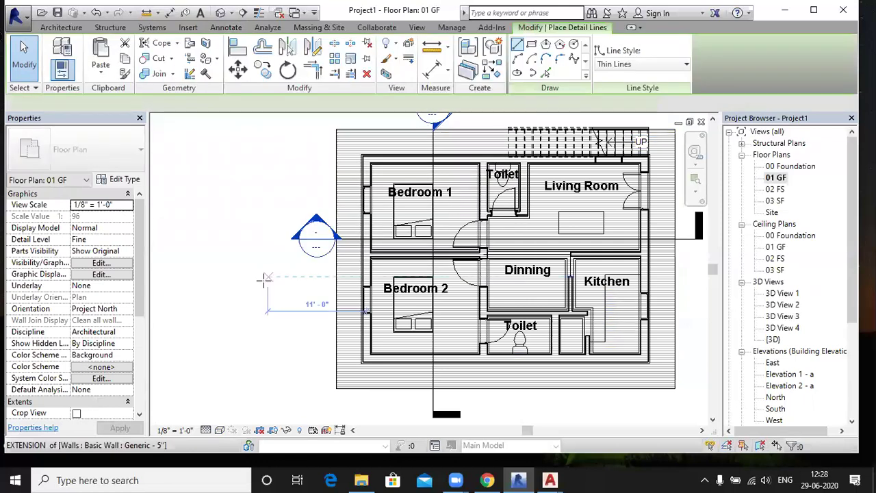
click(249, 277)
click(308, 277)
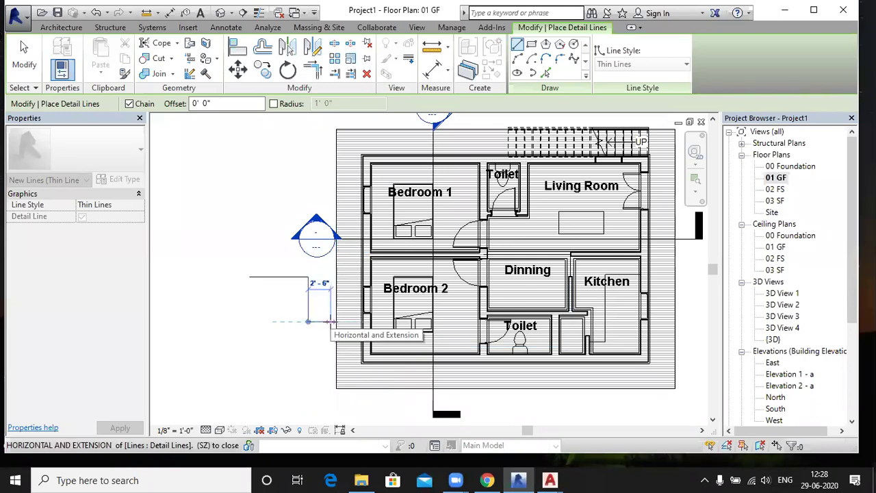
key(Escape)
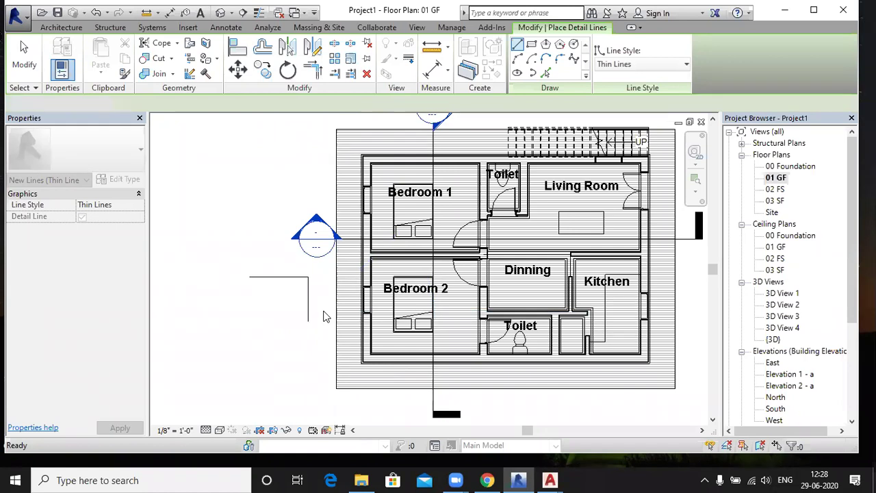
key(Escape)
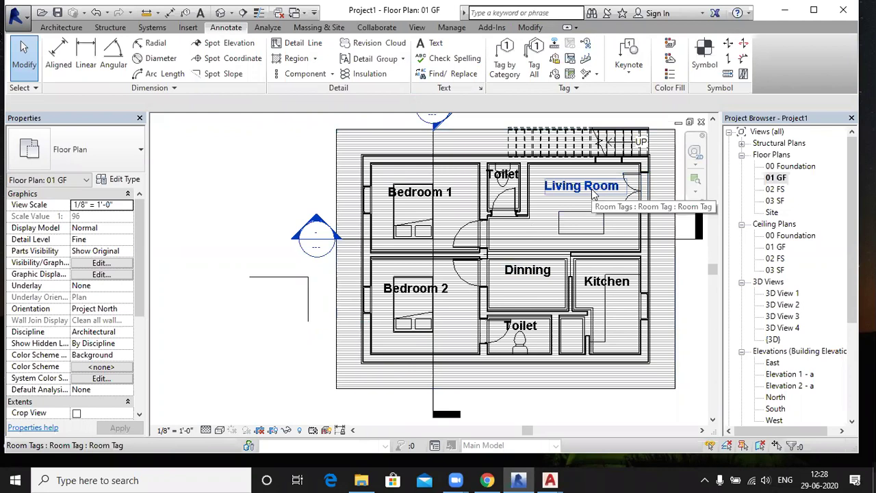
- Draw a second horizontal detail line from the wall intersection above Dining toward the door
scroll(578, 257, up, 1)
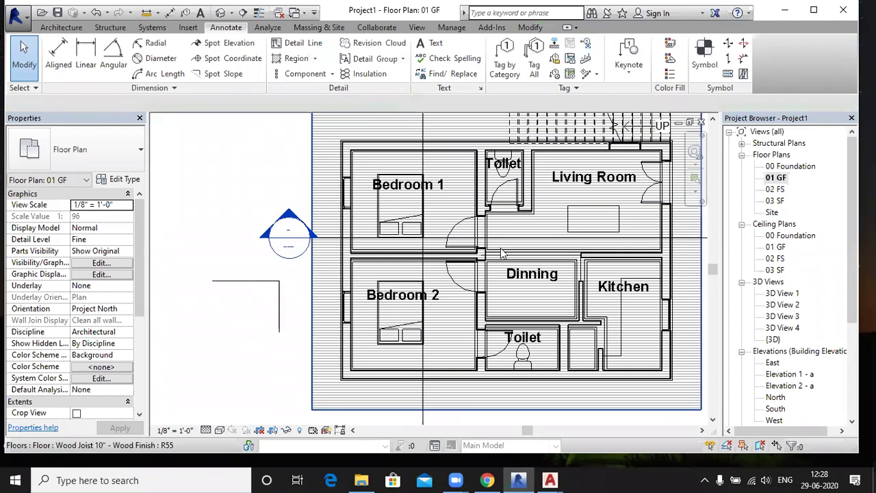
scroll(577, 264, up, 1)
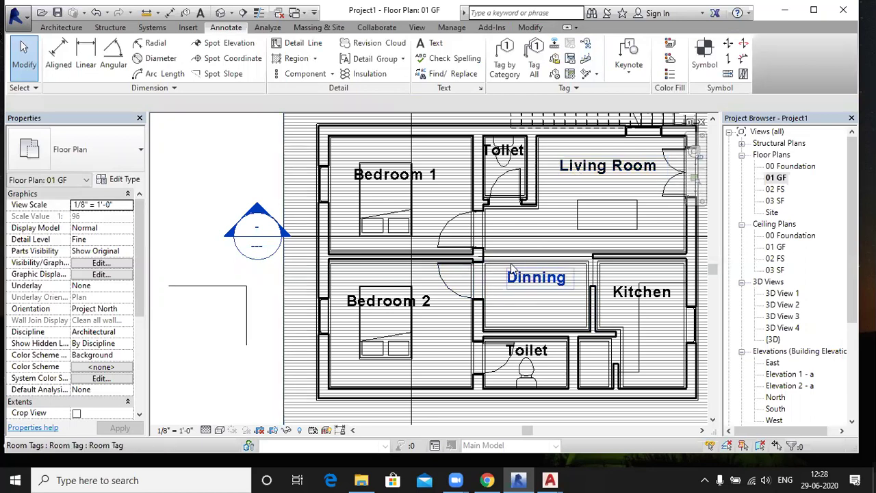
click(296, 43)
scroll(481, 253, up, 2)
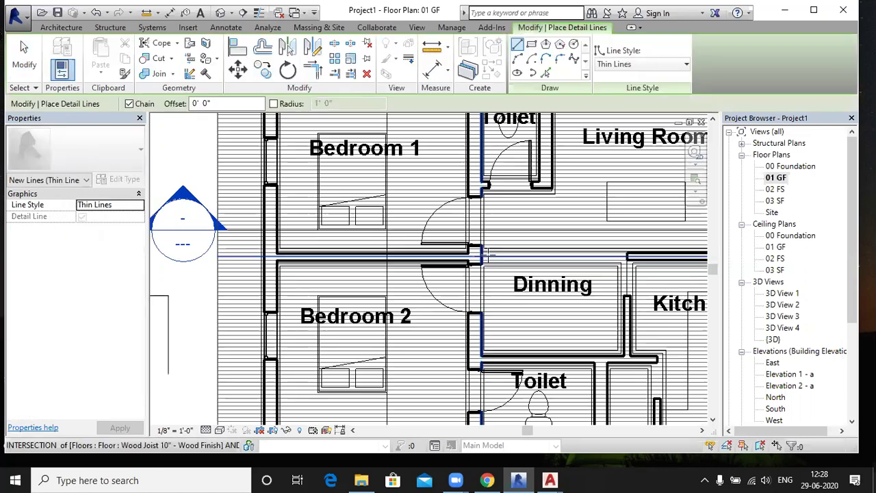
scroll(480, 254, up, 1)
click(480, 255)
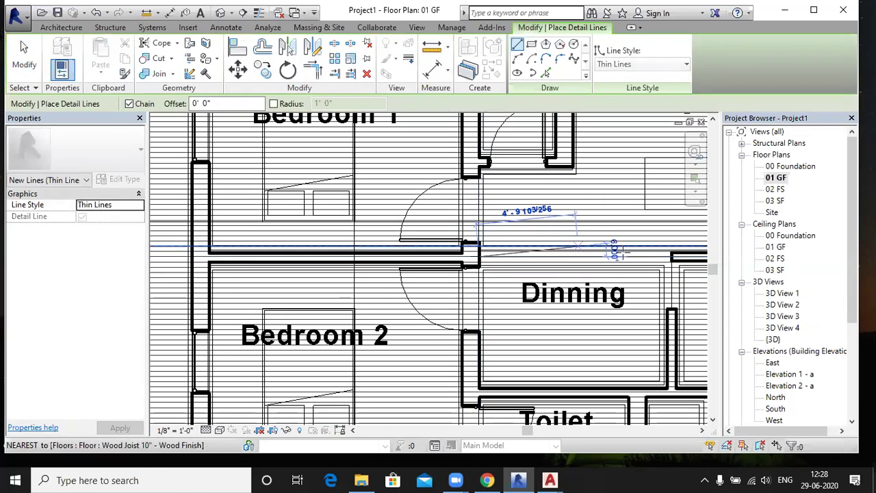
click(671, 257)
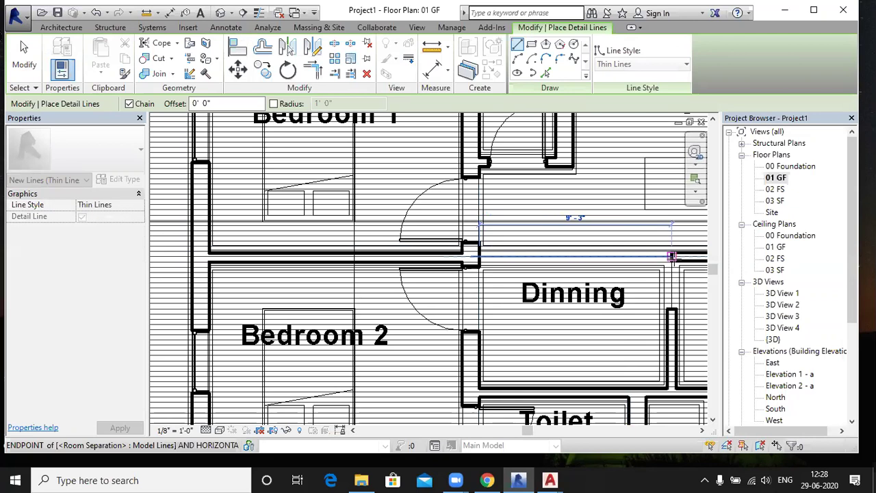
- Cancel the detail line in progress, check the floor slab, and re-frame the whole building
scroll(563, 257, down, 3)
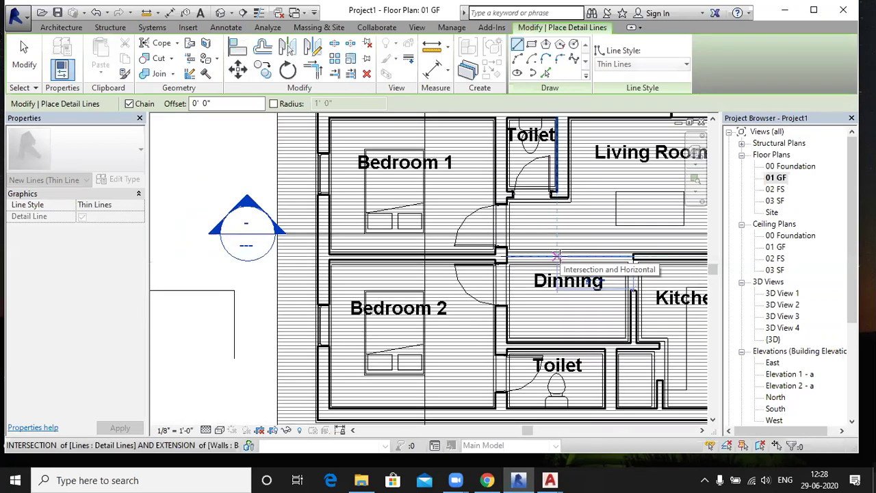
key(d)
key(i)
key(d)
key(l)
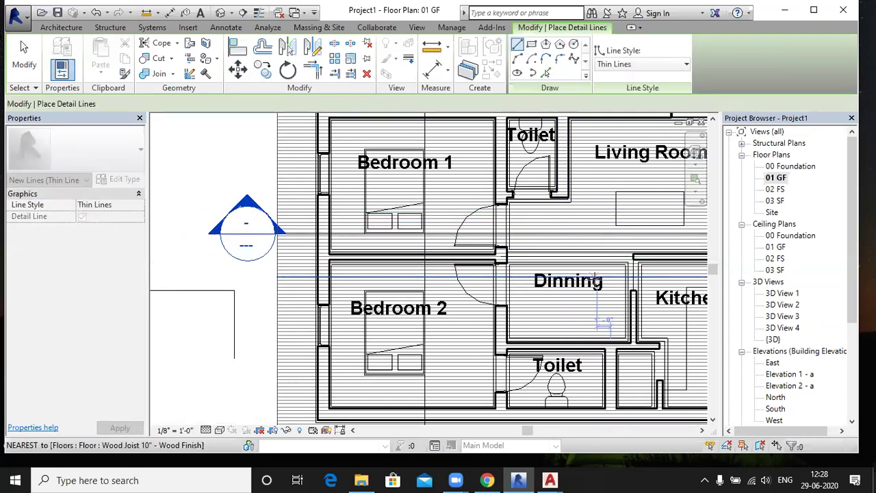
right_click(583, 233)
click(595, 235)
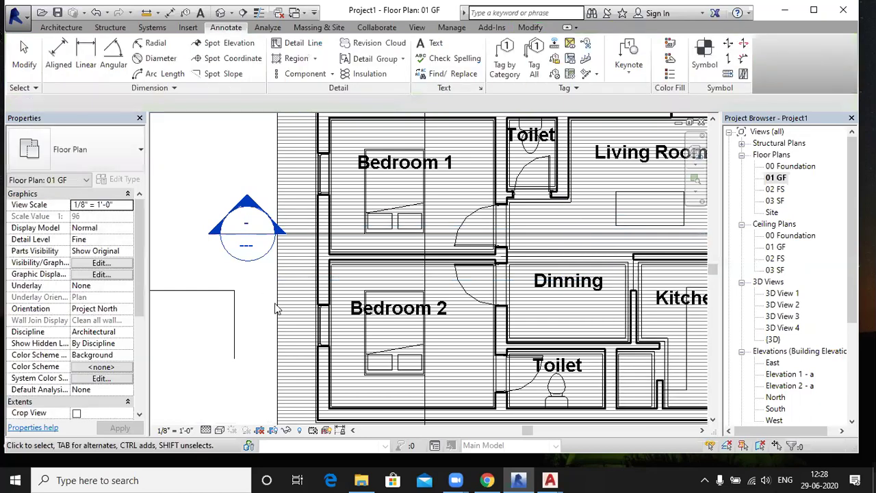
click(293, 306)
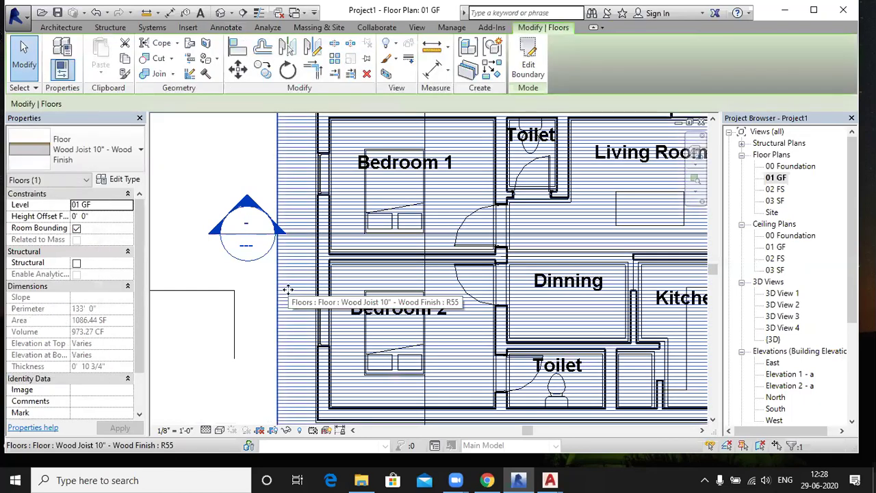
key(Escape)
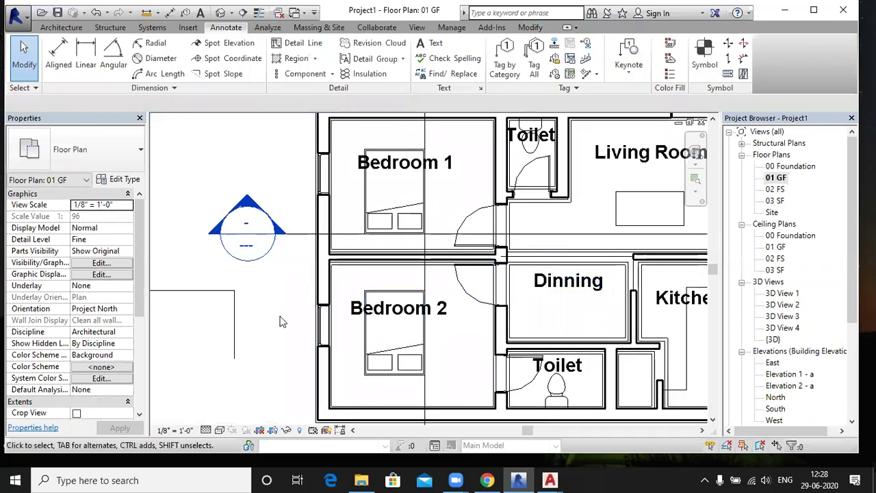
middle_drag(280, 322, 194, 308)
scroll(194, 308, down, 1)
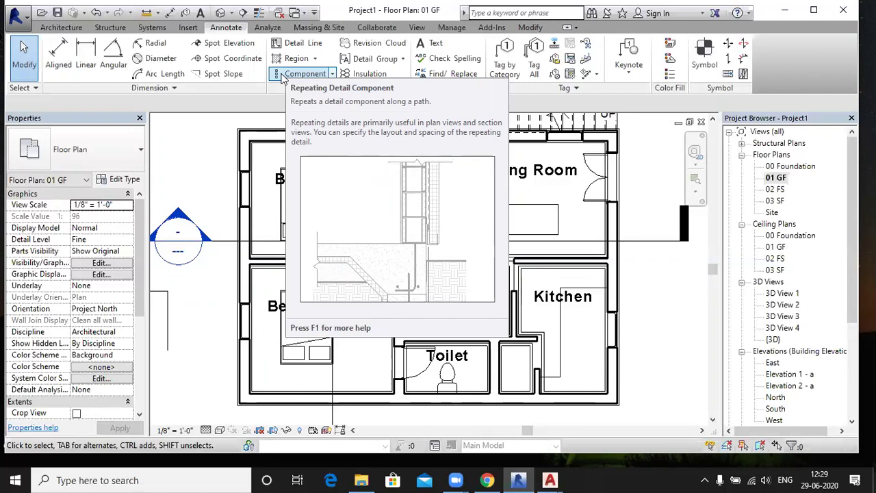
click(283, 77)
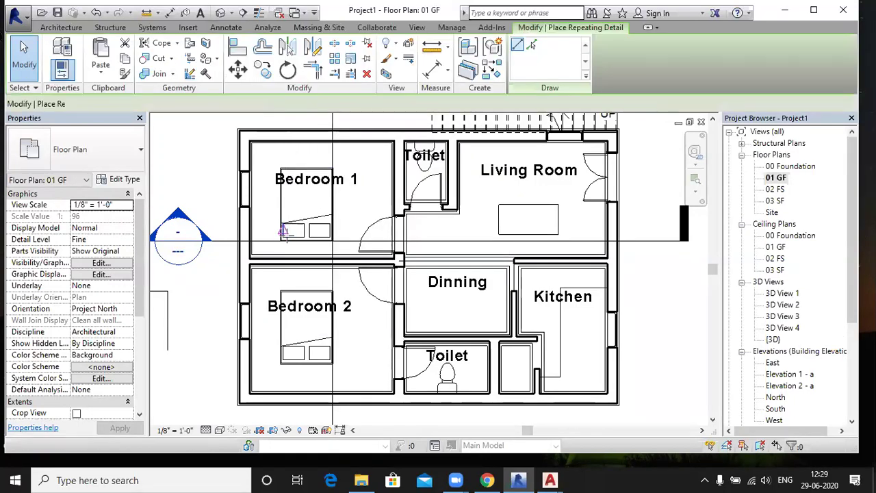
scroll(286, 232, down, 2)
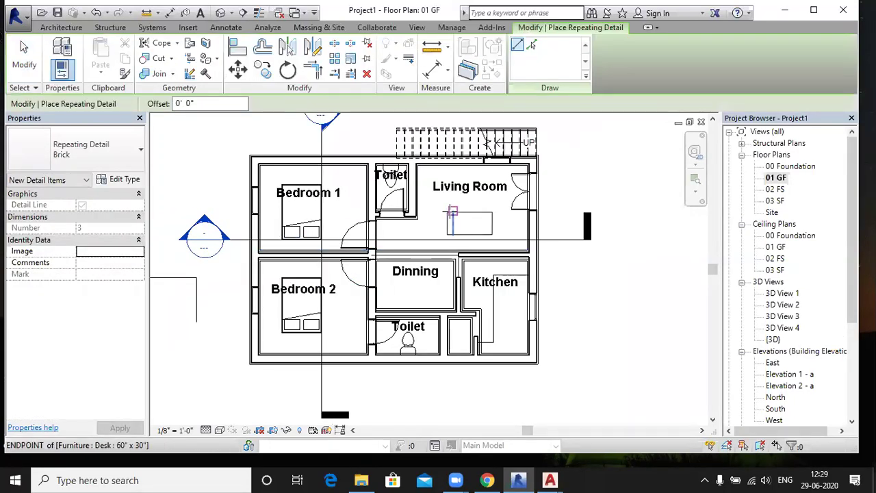
scroll(451, 212, up, 2)
click(446, 214)
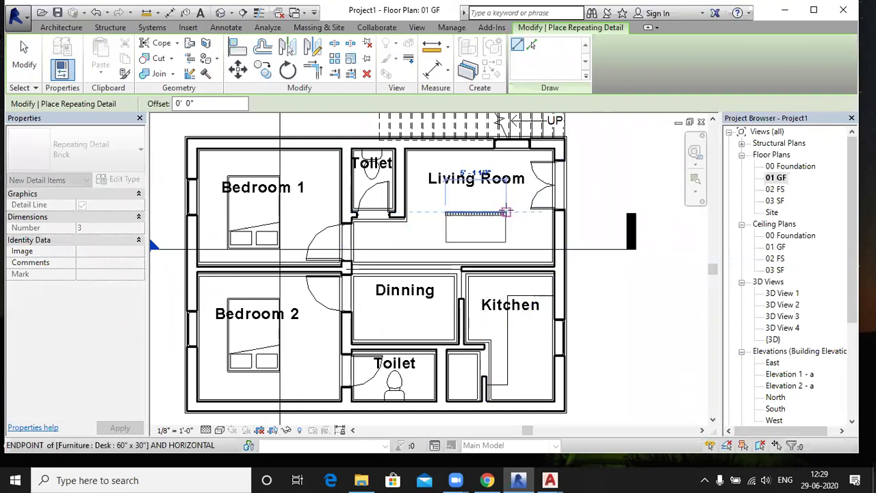
click(505, 213)
scroll(506, 239, up, 1)
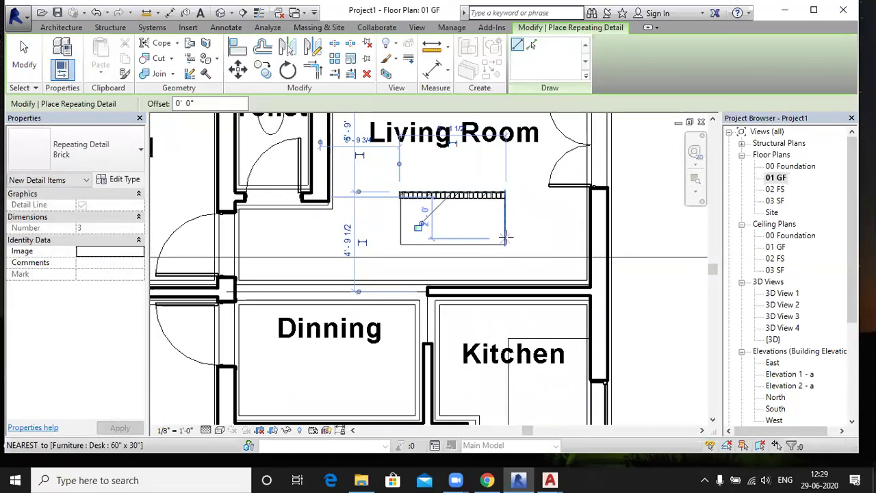
scroll(421, 205, up, 2)
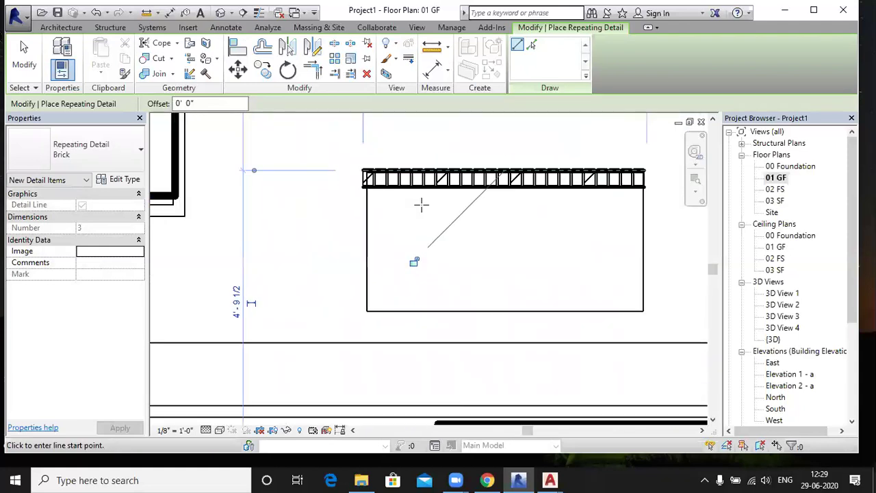
scroll(421, 204, up, 1)
key(Escape)
key(Escape)
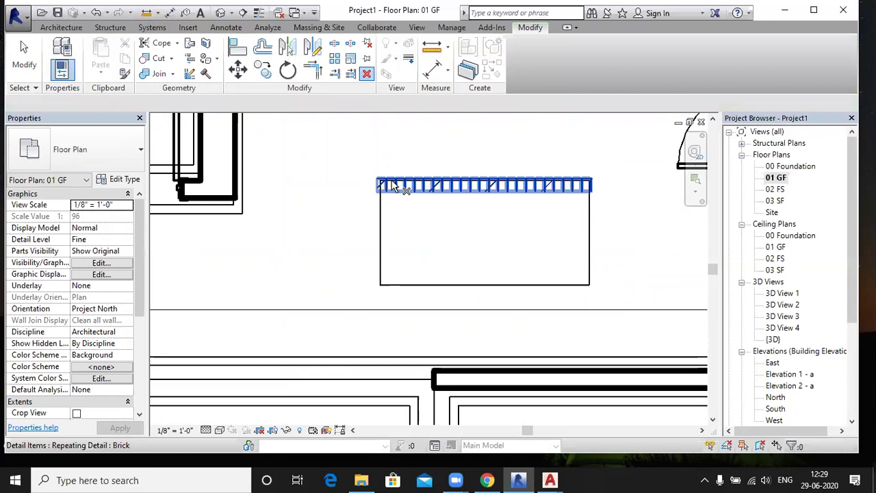
scroll(459, 195, up, 1)
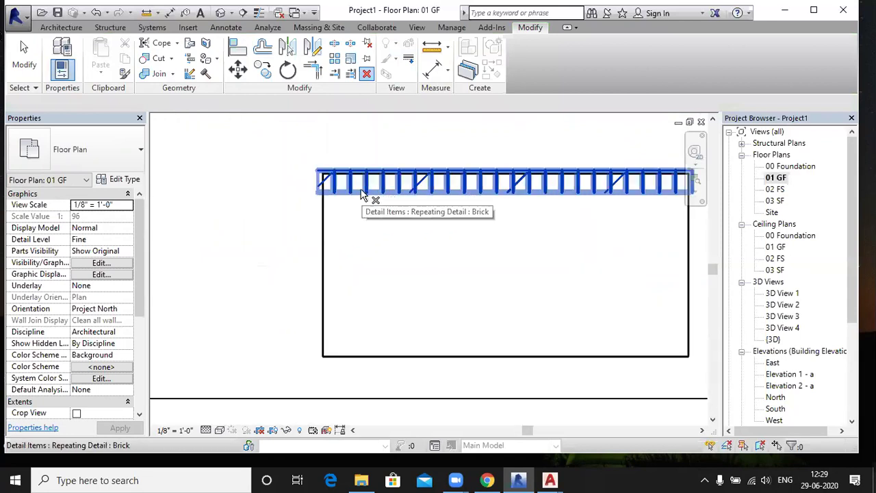
scroll(370, 191, up, 2)
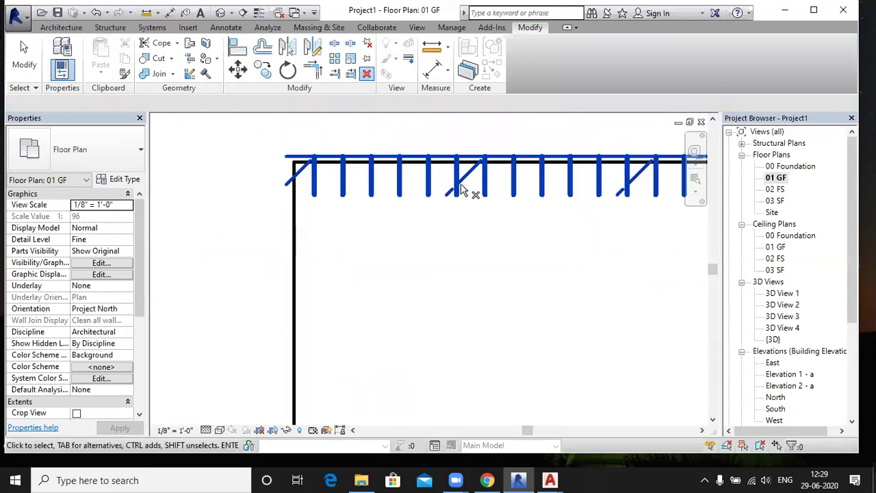
scroll(363, 205, down, 3)
scroll(479, 196, up, 2)
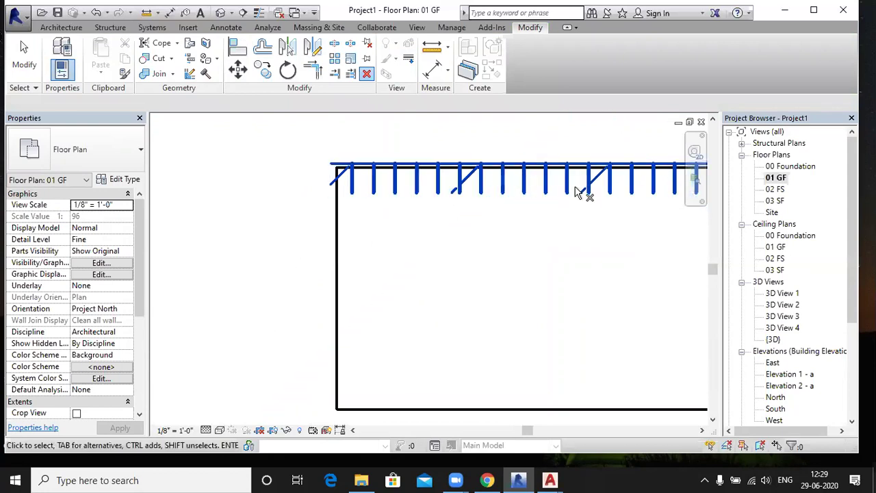
scroll(581, 222, down, 1)
middle_drag(581, 221, 242, 254)
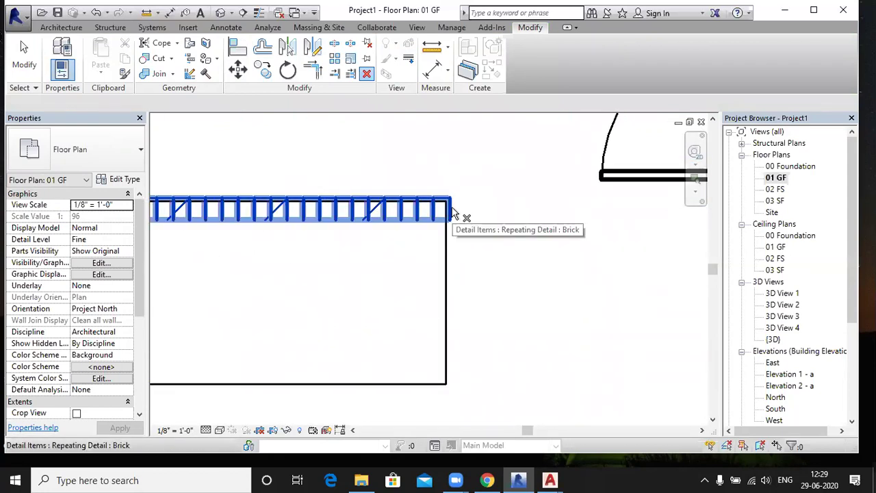
scroll(500, 196, down, 1)
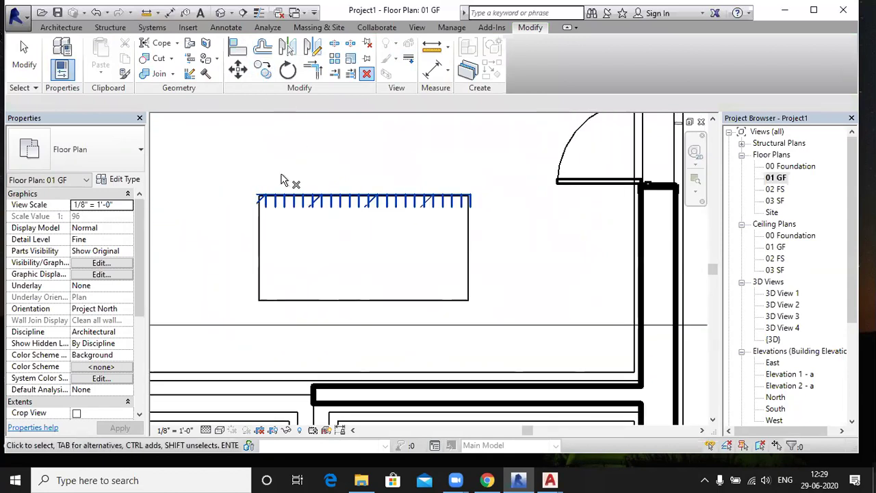
key(z)
key(f)
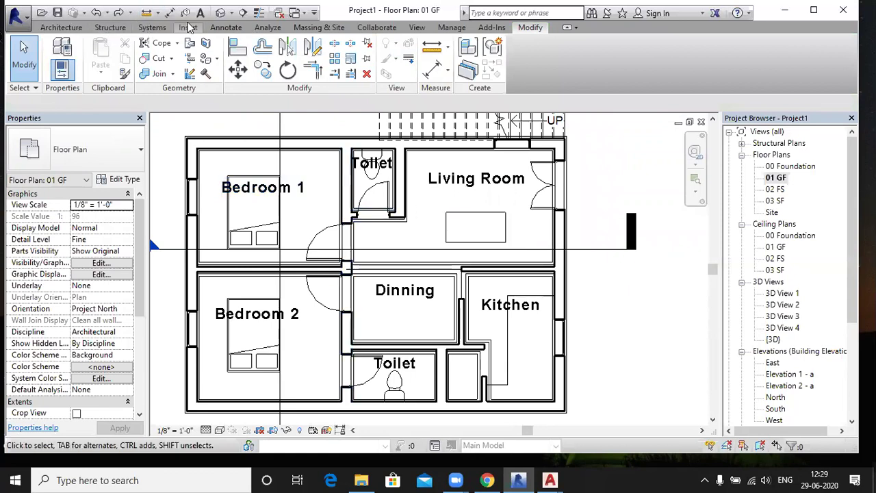
- Place a 4'-0" Brick repeating detail from the desk's corner up its right edge
click(226, 27)
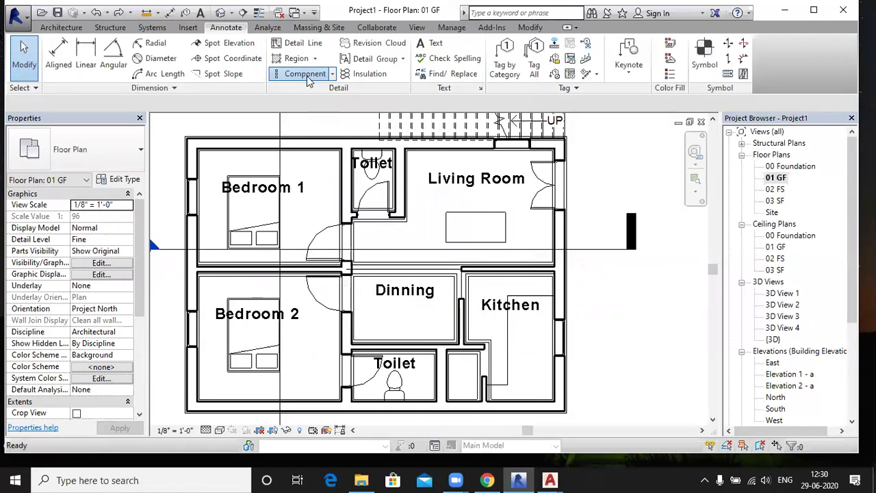
click(306, 74)
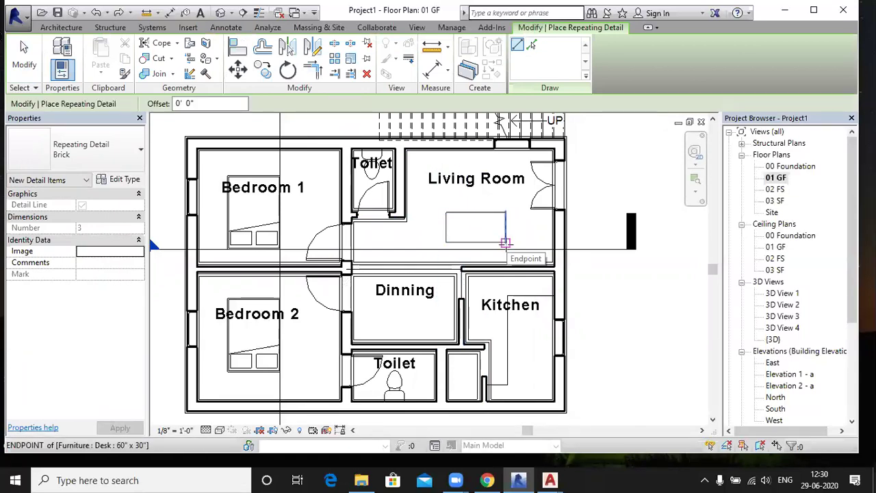
click(506, 242)
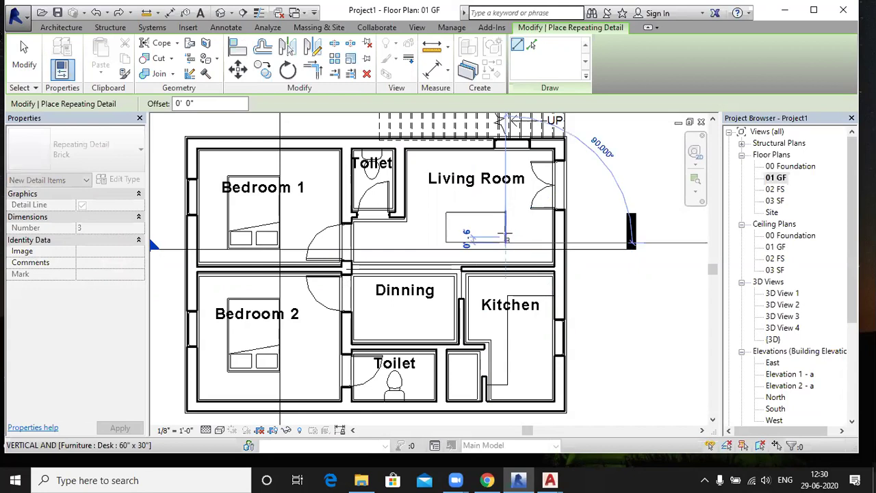
scroll(505, 209, up, 3)
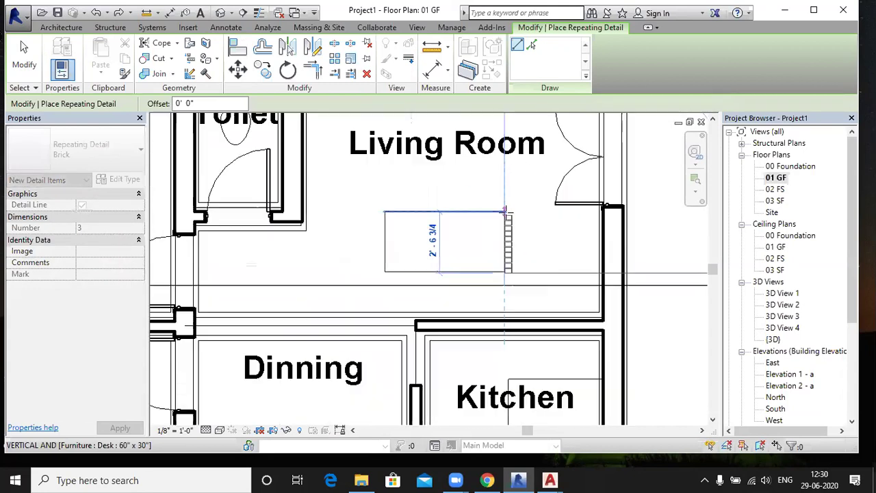
scroll(504, 206, up, 2)
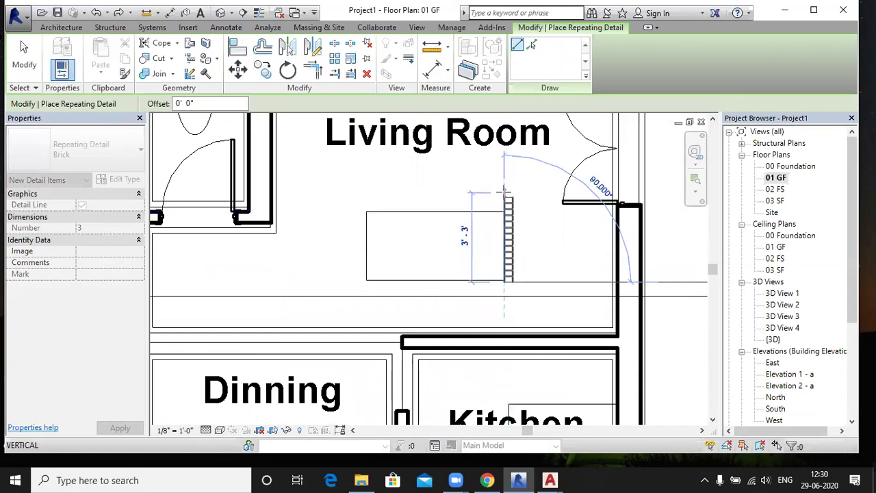
click(504, 171)
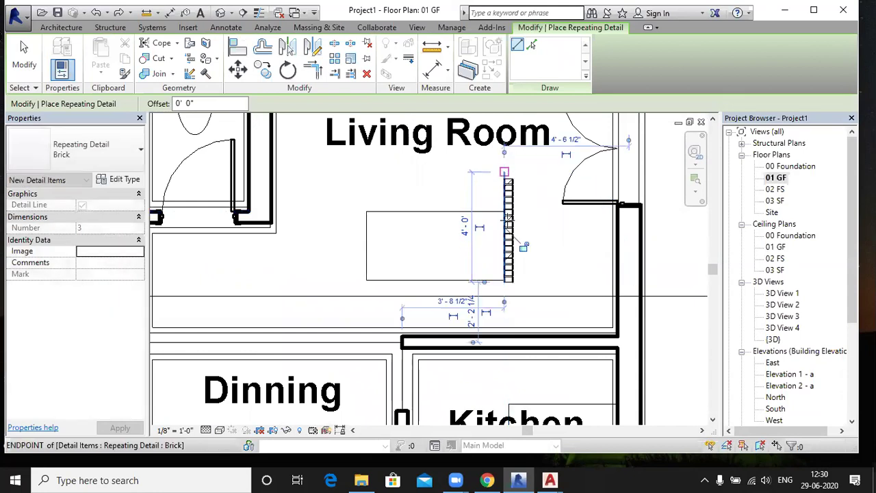
scroll(530, 277, up, 2)
scroll(548, 314, up, 2)
scroll(514, 239, up, 2)
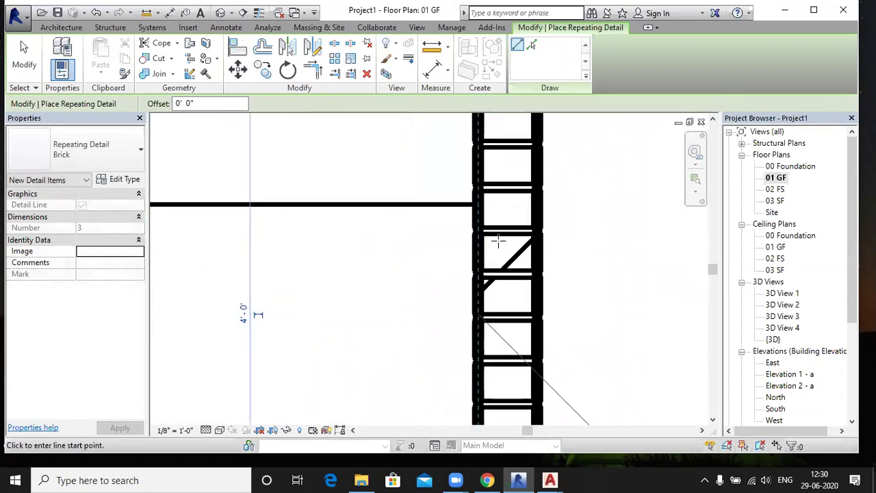
scroll(587, 377, down, 2)
scroll(562, 309, down, 2)
scroll(447, 201, down, 2)
right_click(457, 196)
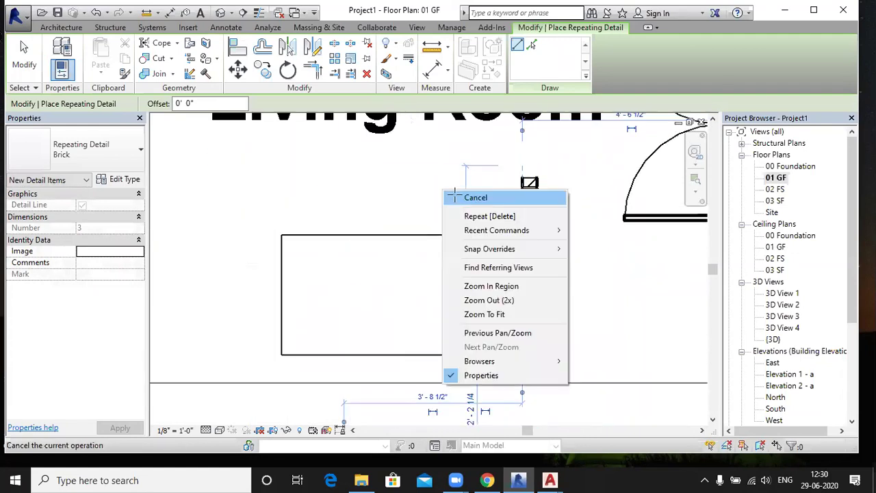
click(457, 198)
click(220, 12)
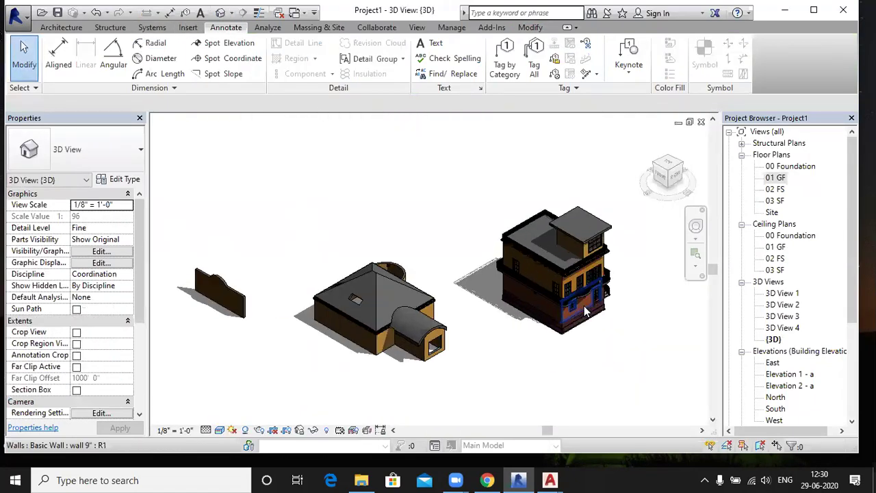
scroll(583, 293, up, 3)
scroll(583, 292, up, 3)
scroll(581, 285, up, 3)
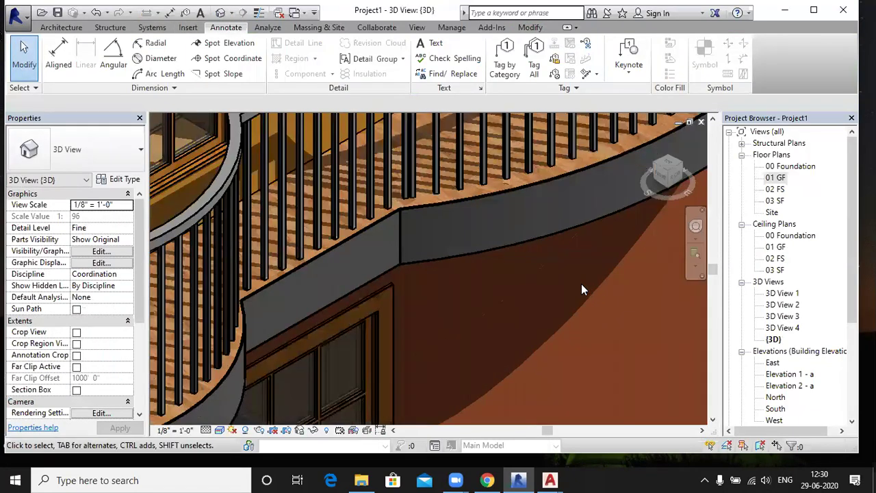
scroll(582, 284, down, 3)
scroll(520, 240, down, 3)
scroll(505, 244, down, 3)
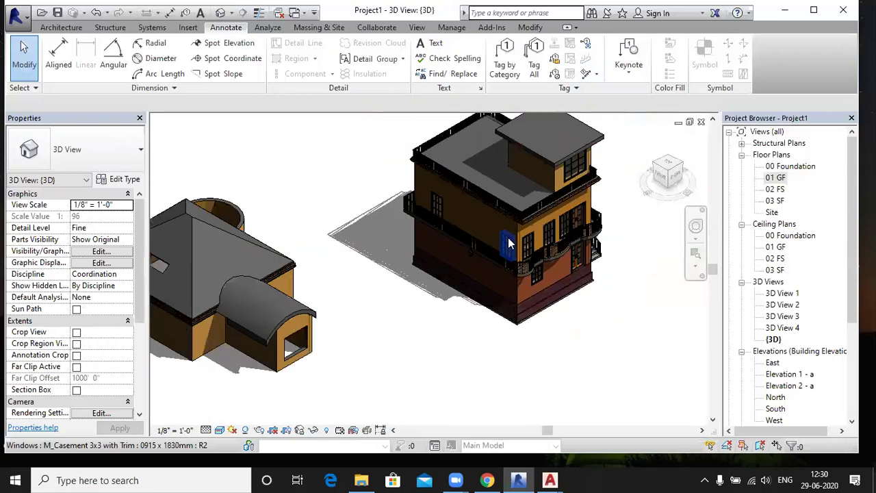
scroll(499, 237, down, 3)
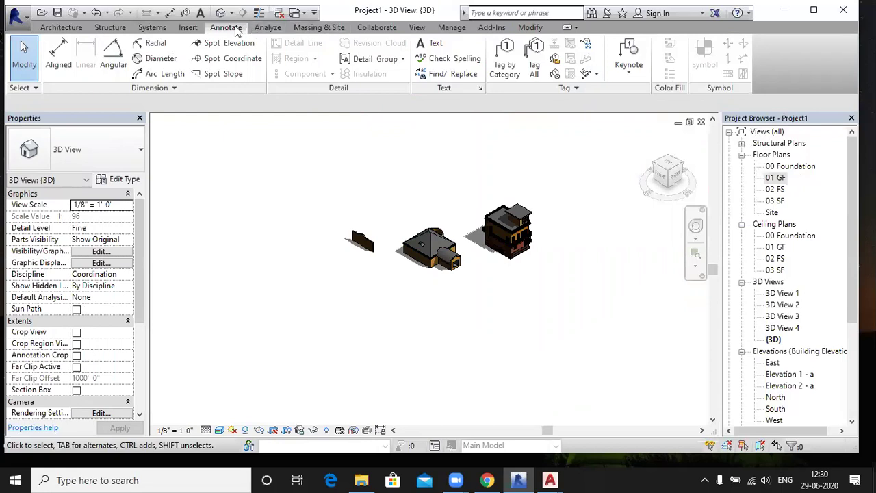
double_click(776, 178)
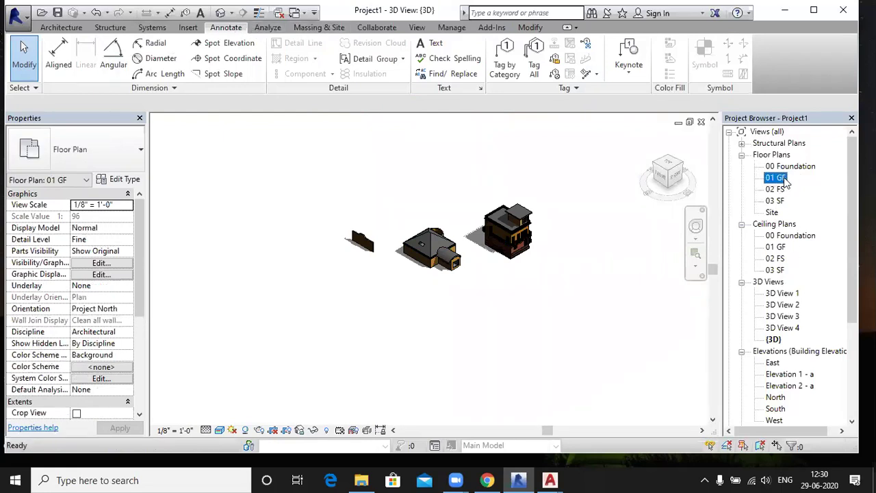
- Draw a rectangular revision cloud over the west wall between Bedroom 1 and Bedroom 2
scroll(355, 164, down, 2)
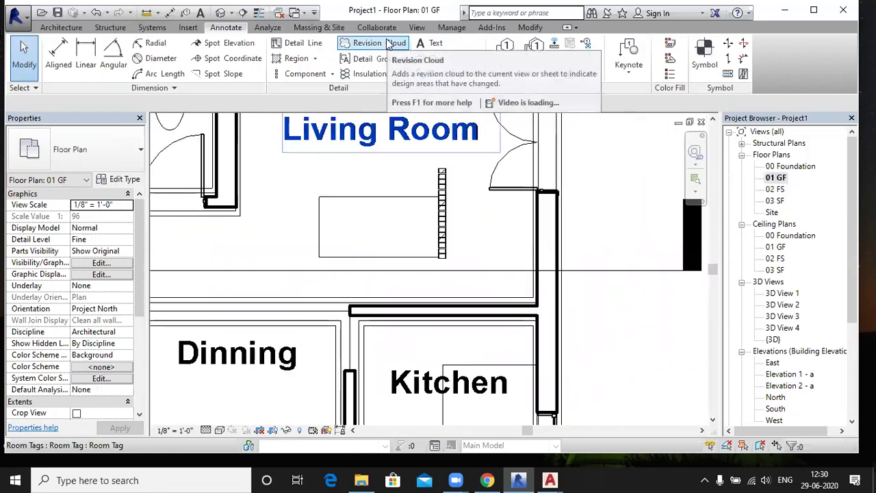
mouse_move(373, 43)
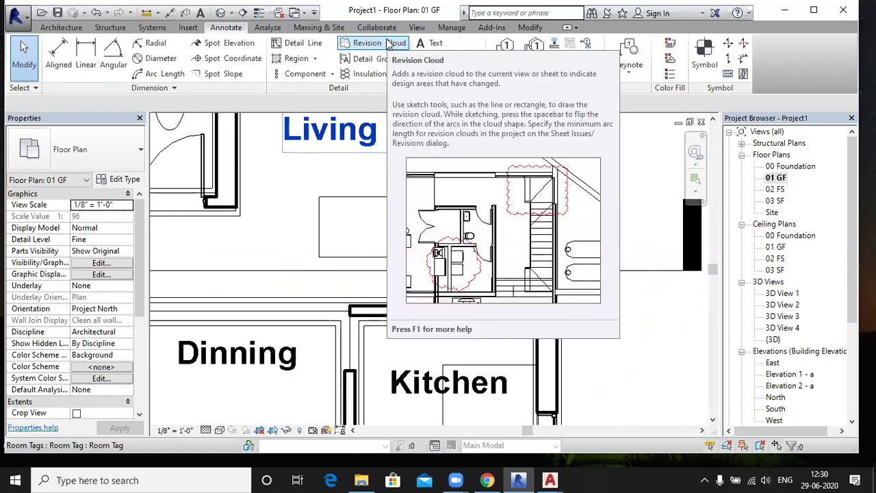
click(388, 43)
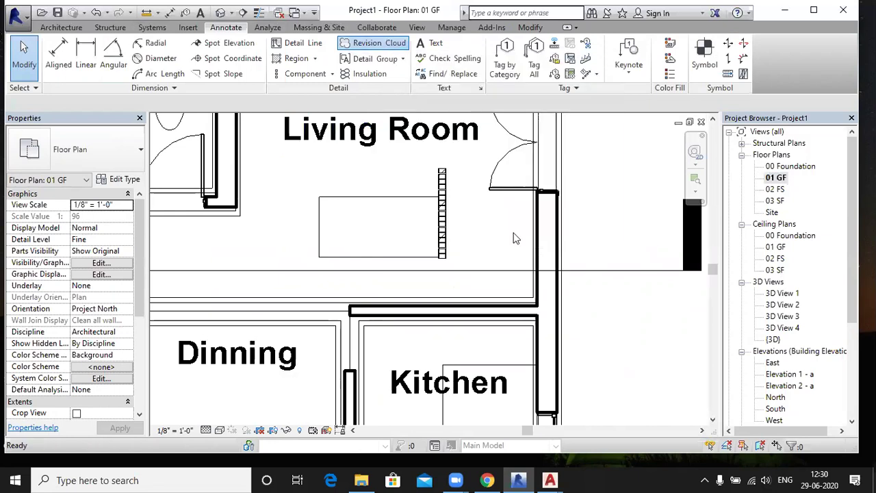
scroll(479, 233, down, 2)
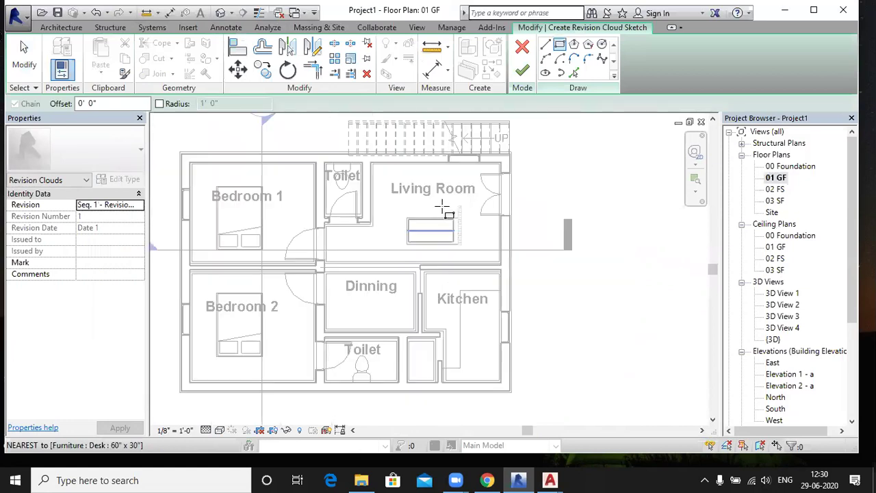
scroll(424, 233, down, 2)
scroll(294, 261, down, 1)
click(238, 268)
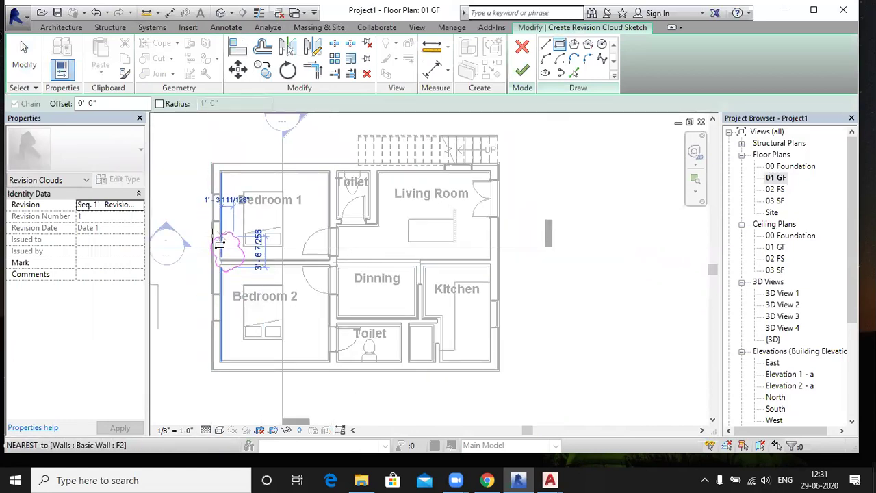
click(205, 236)
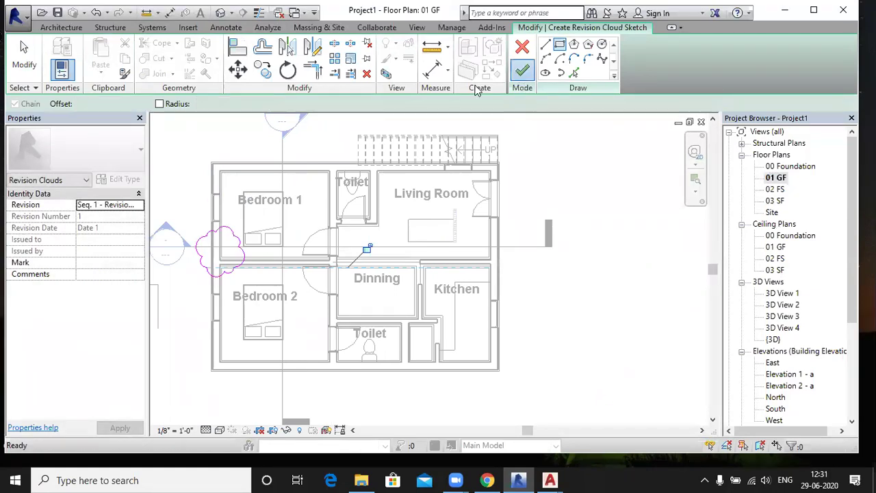
click(522, 70)
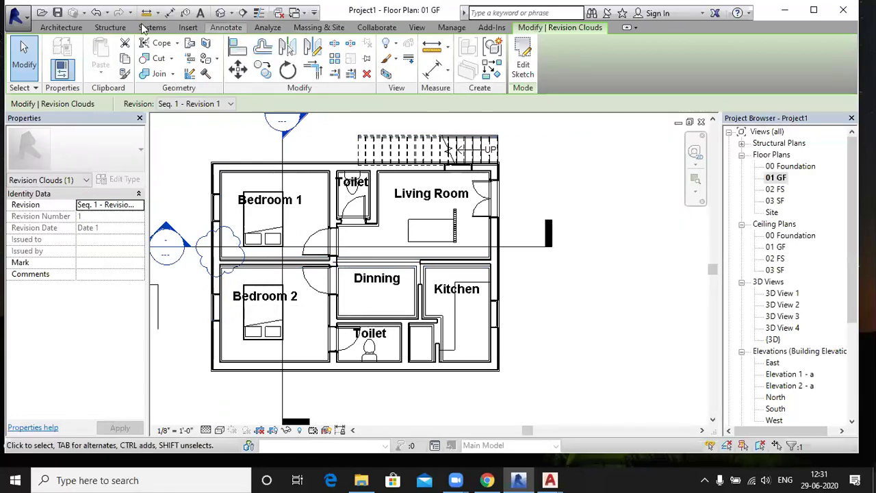
- View the Detail Group options, then bring up the open AutoCAD drawings
click(224, 30)
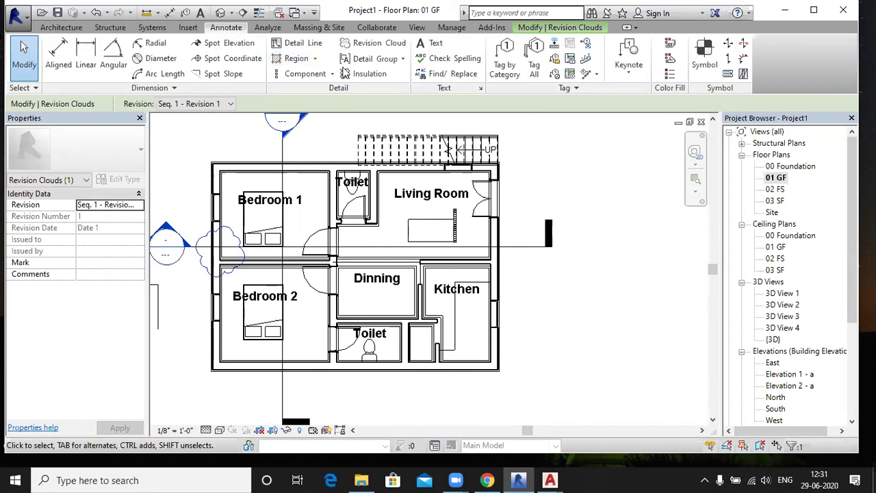
click(361, 62)
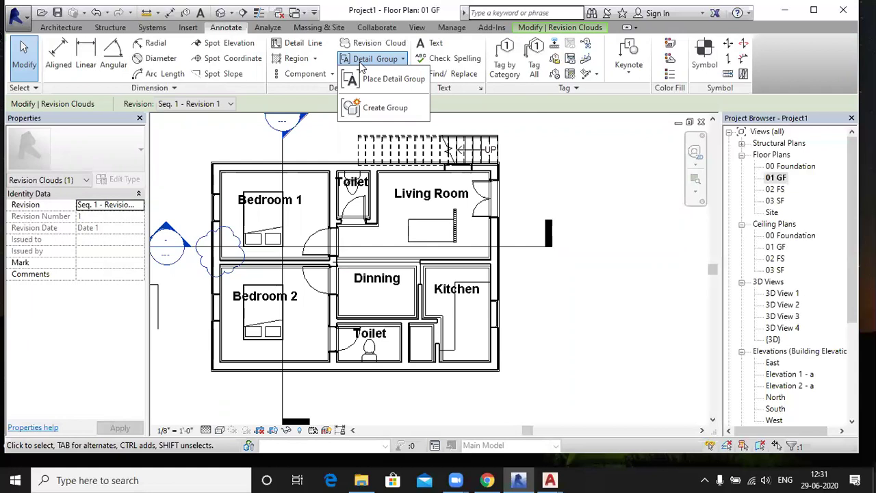
click(551, 479)
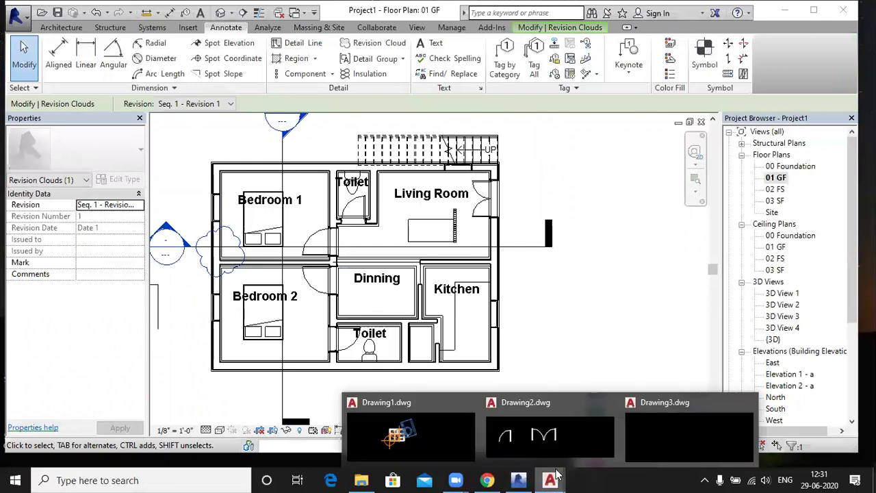
- Switch to AutoCAD's Drawing3, expand the Draw panel, then minimize AutoCAD back to Revit
click(688, 428)
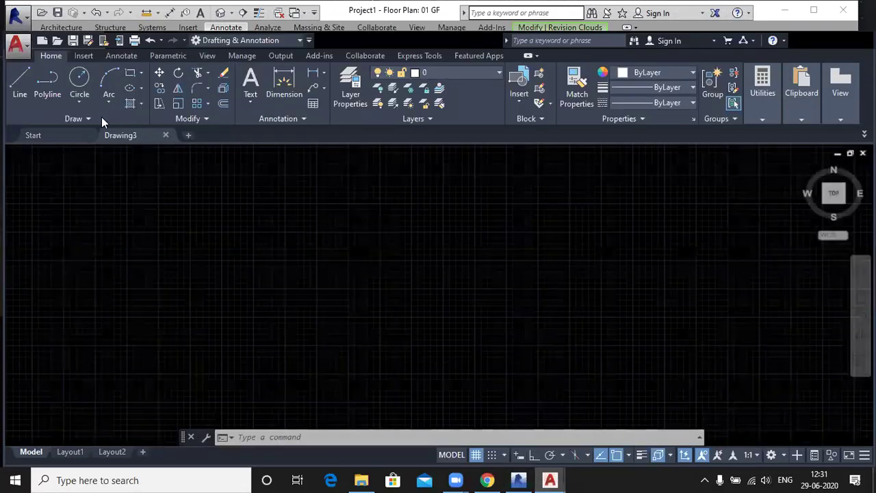
click(86, 118)
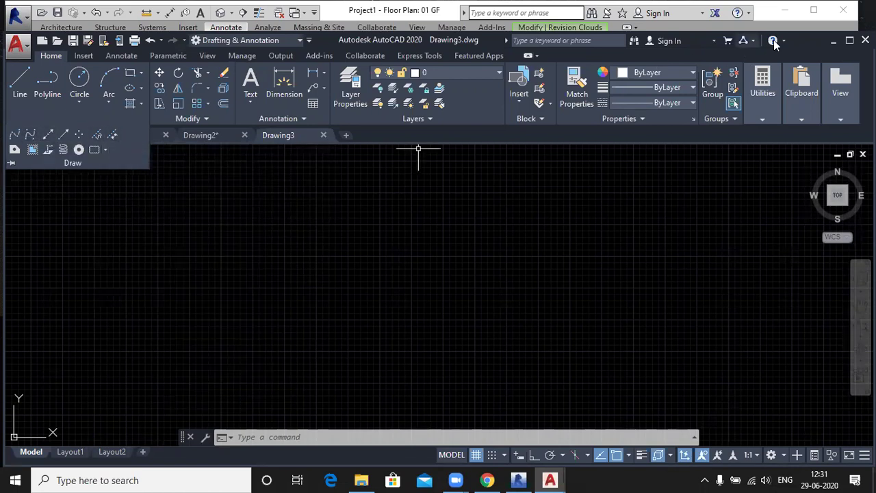
click(834, 43)
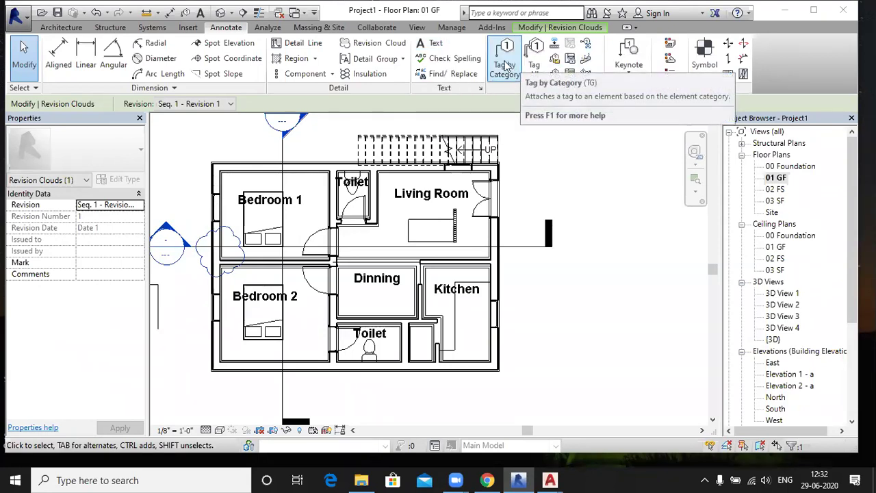
- Tag the Living Room door and change its tag value to D1
click(504, 65)
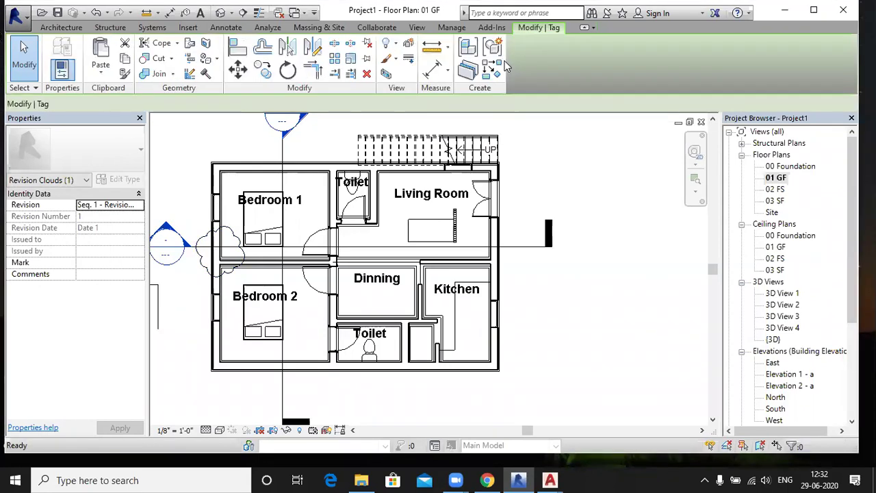
click(494, 204)
scroll(536, 205, up, 3)
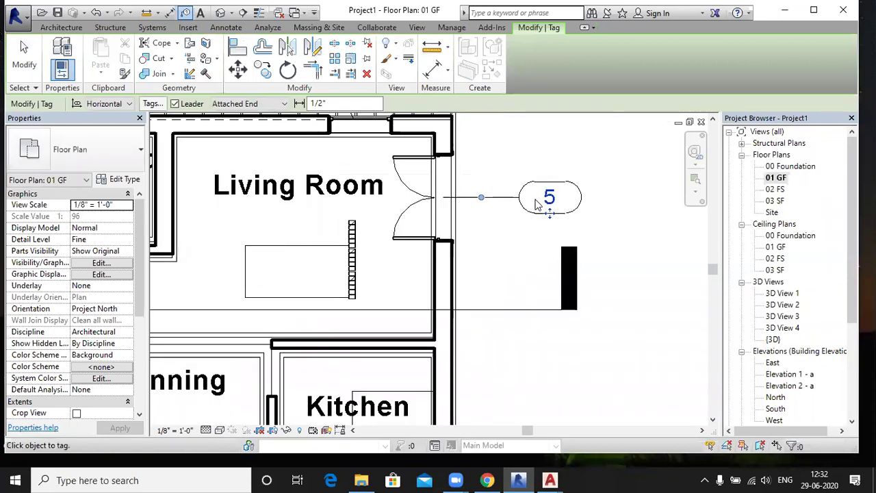
click(551, 198)
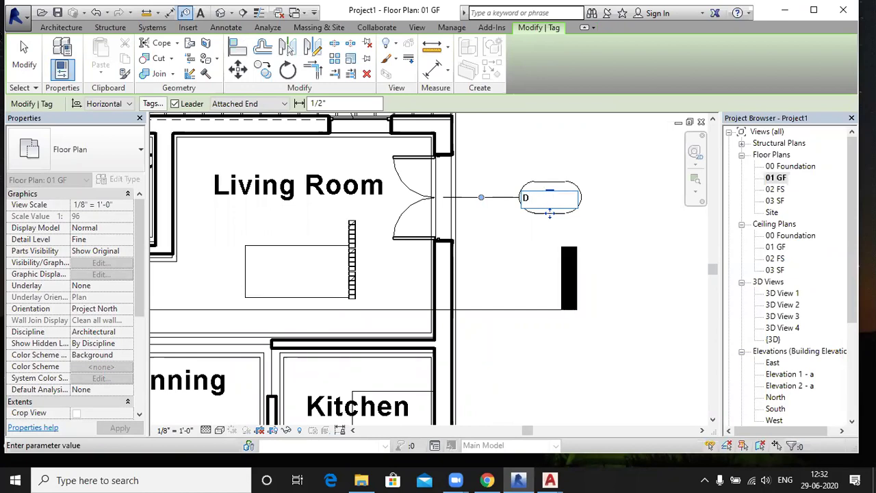
click(527, 169)
- Tag the kitchen's outer-wall window and set its type mark to W1
scroll(582, 165, down, 2)
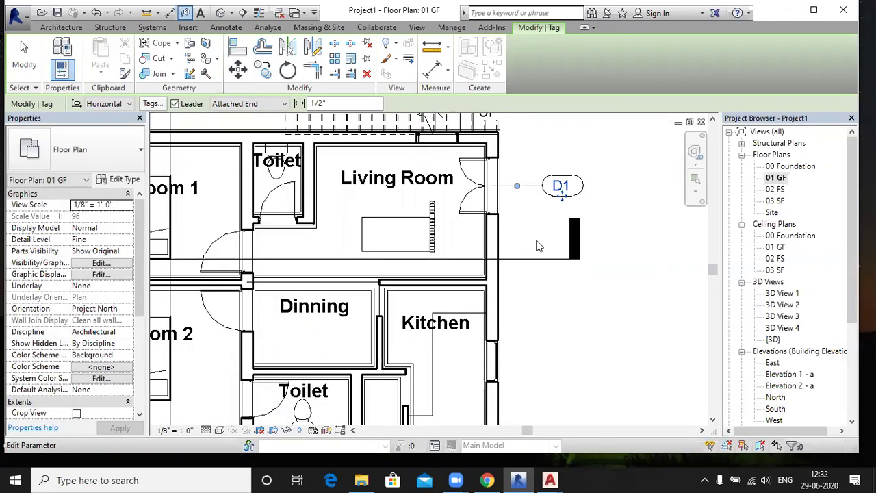
middle_drag(500, 392, 508, 299)
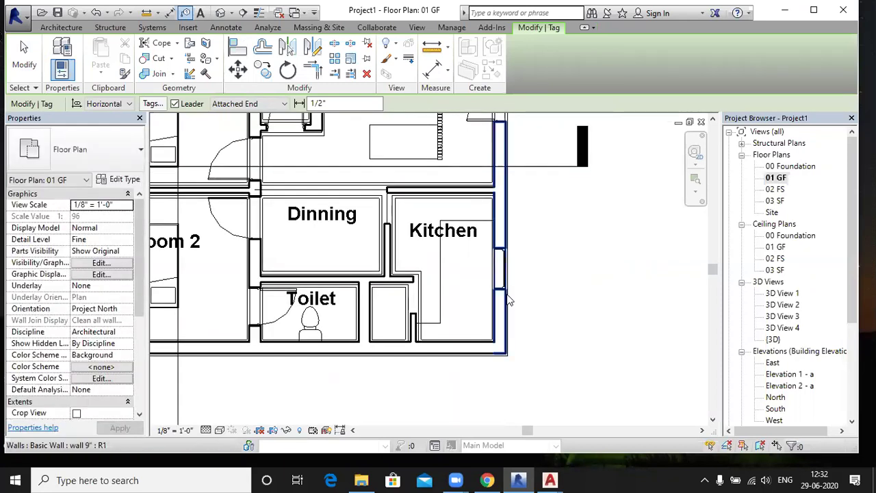
click(567, 269)
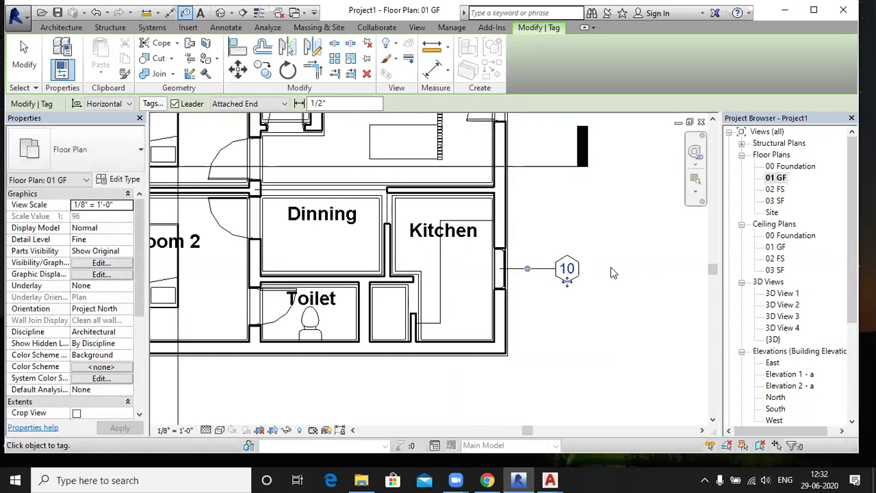
click(570, 268)
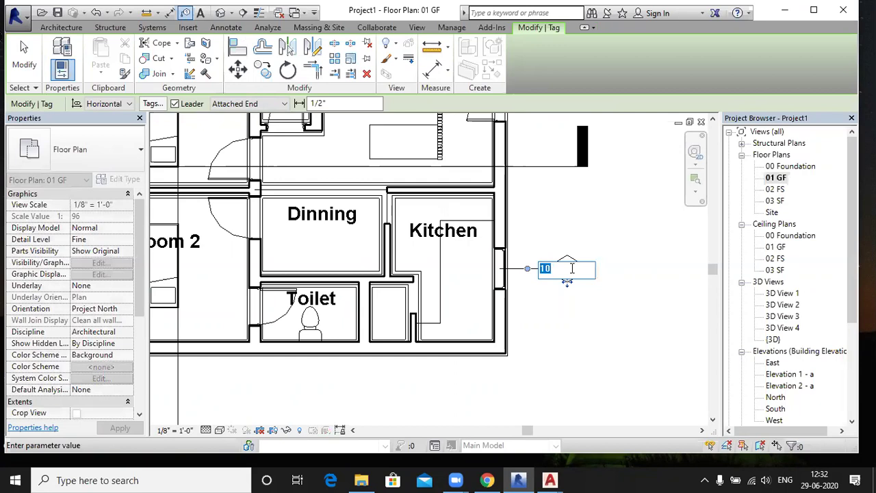
text(W)
click(600, 248)
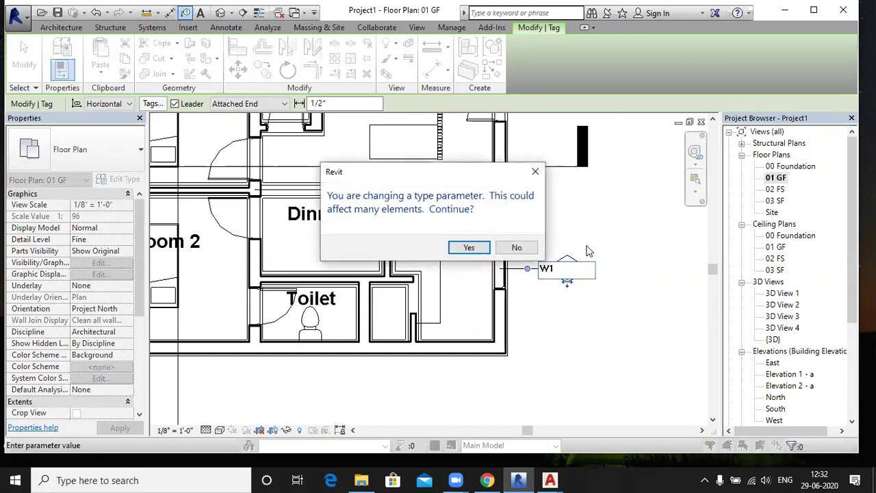
key(Return)
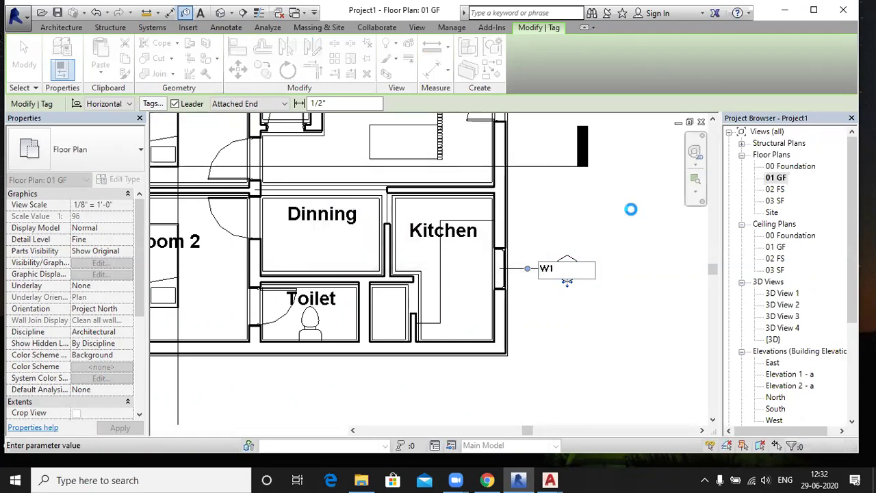
- Tag the Bedroom 2 west-wall window, rejecting the w2 change so it stays W1
scroll(631, 215, down, 2)
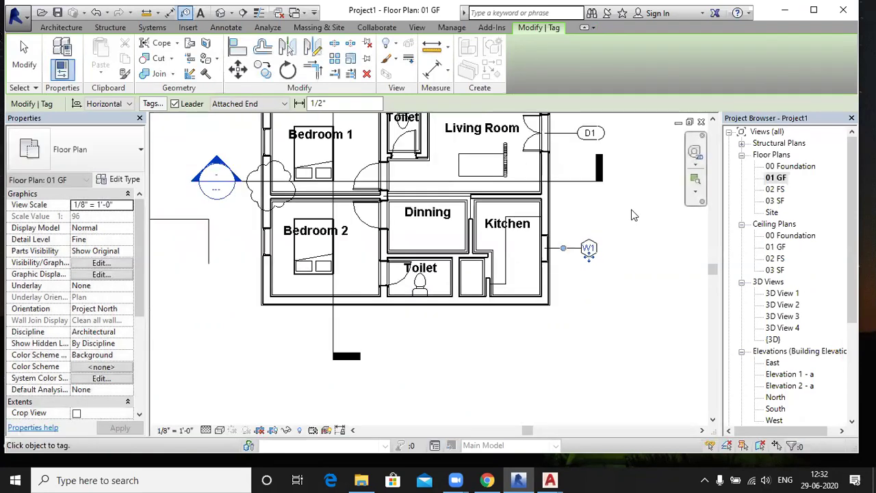
click(260, 250)
middle_drag(221, 289, 254, 347)
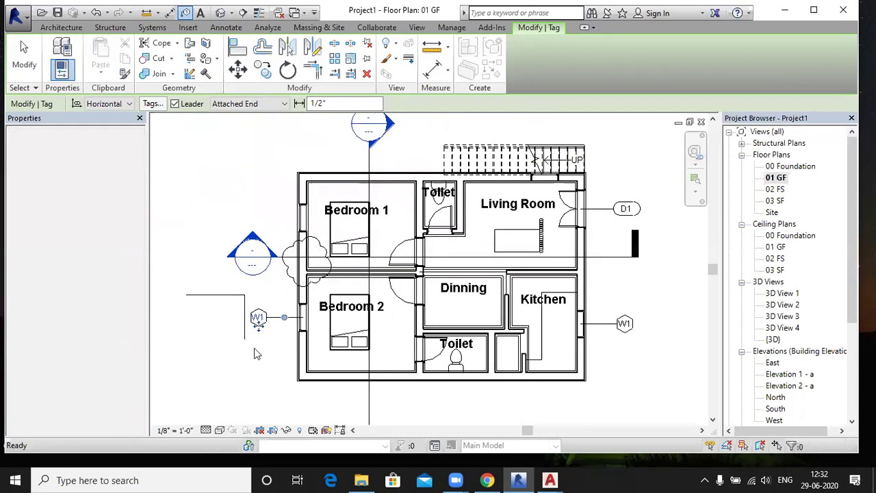
scroll(256, 328, up, 3)
double_click(265, 306)
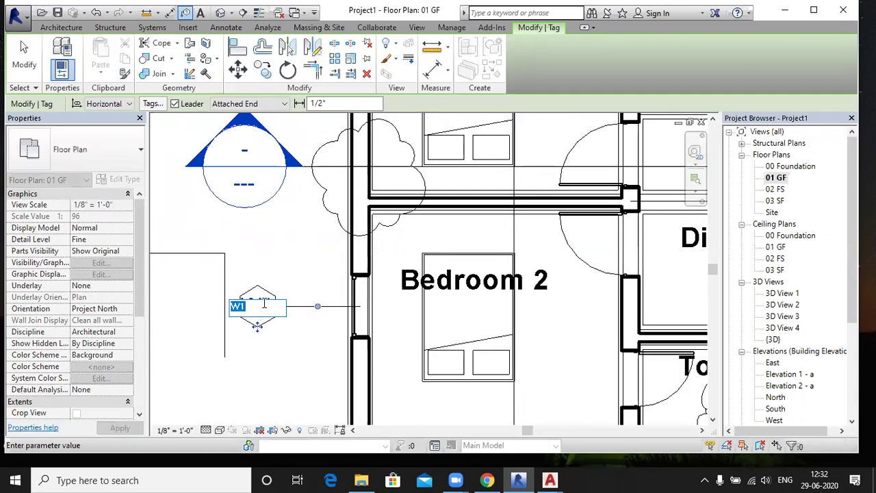
text(w2)
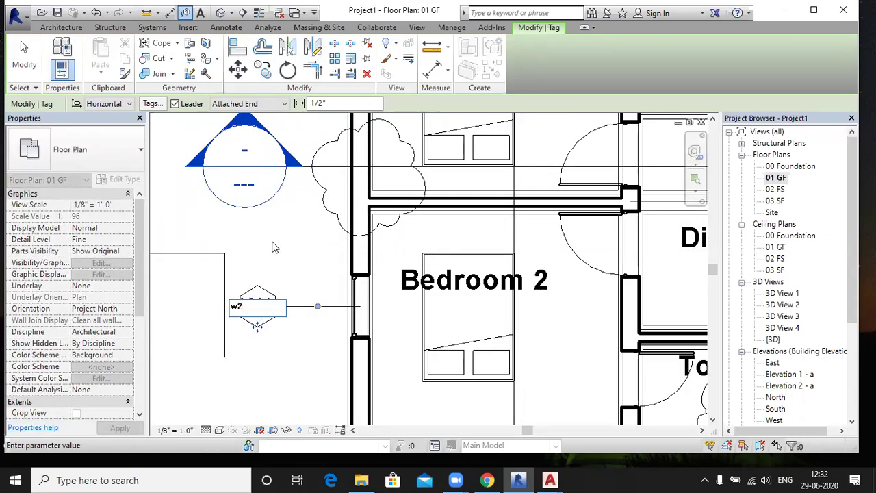
click(273, 247)
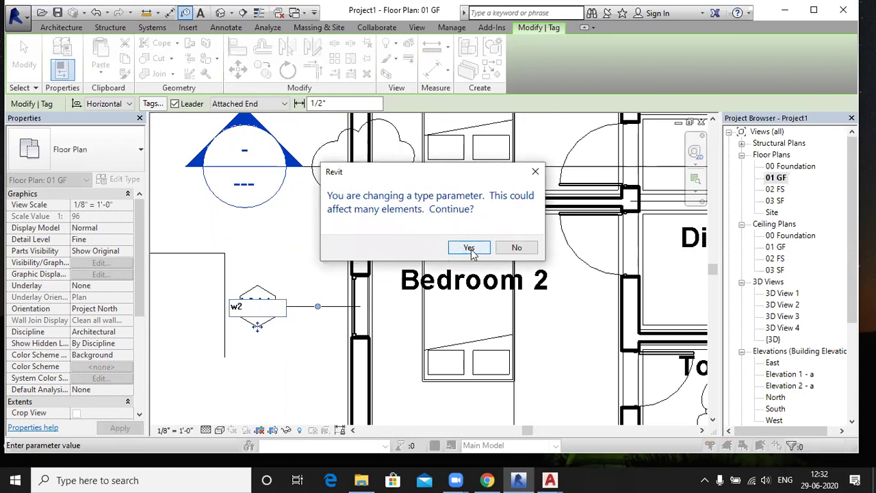
click(513, 249)
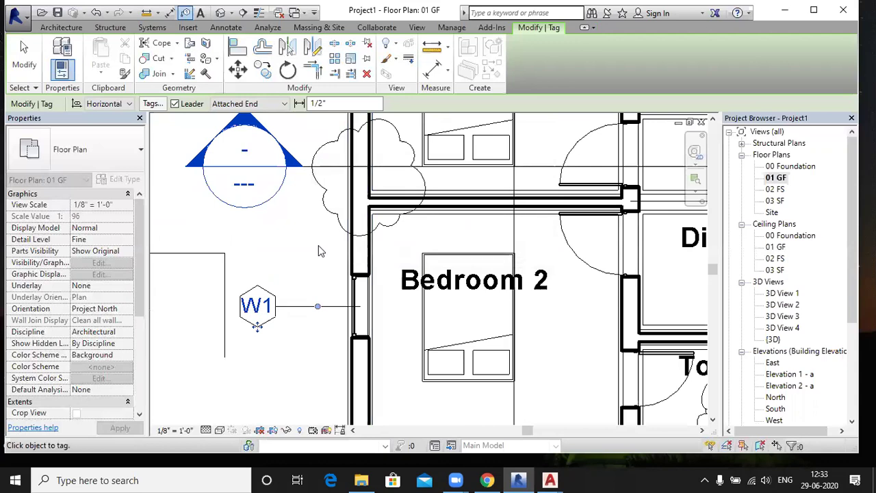
- Try tagging the bed in Bedroom 1 and decline loading a furniture tag
middle_drag(319, 245, 327, 393)
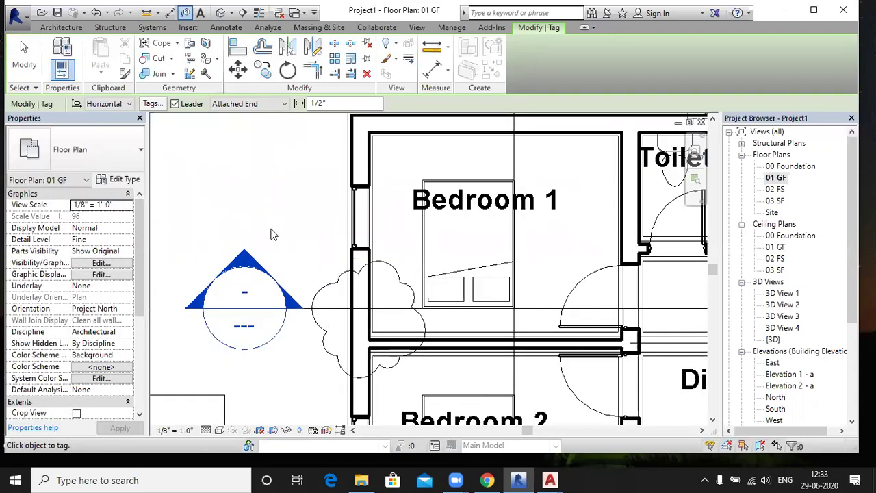
scroll(274, 233, down, 2)
click(401, 205)
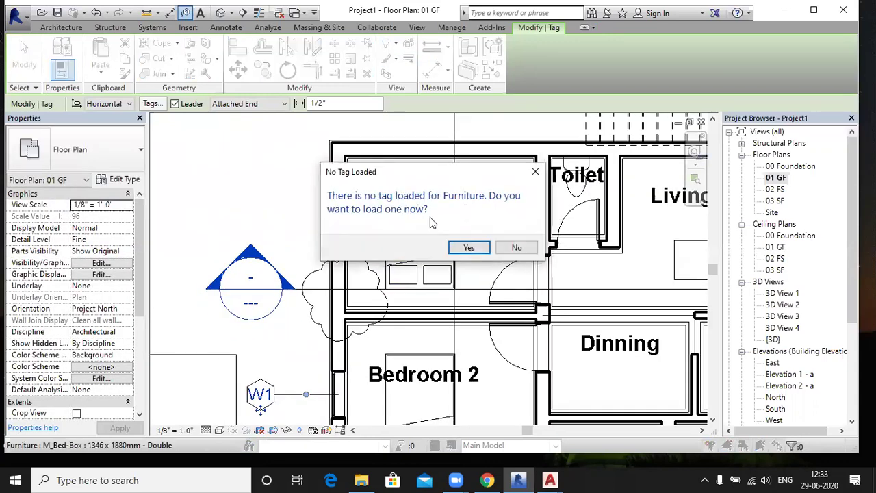
click(516, 248)
scroll(257, 230, down, 1)
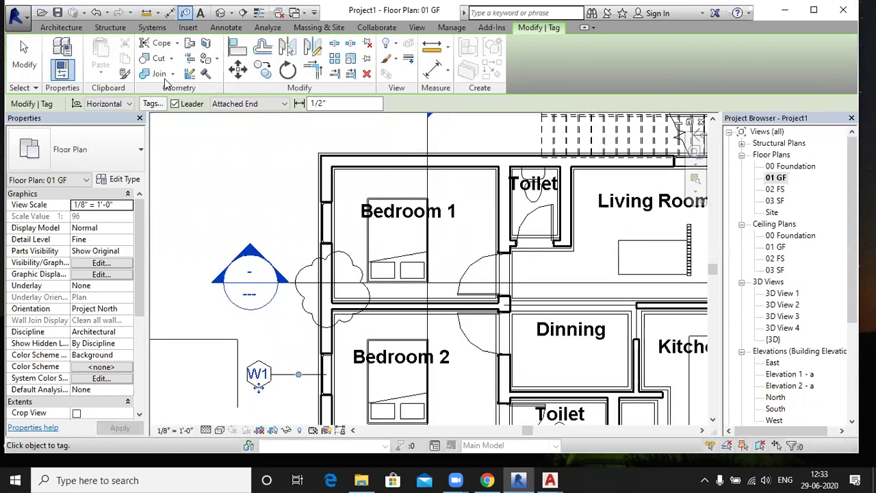
click(225, 27)
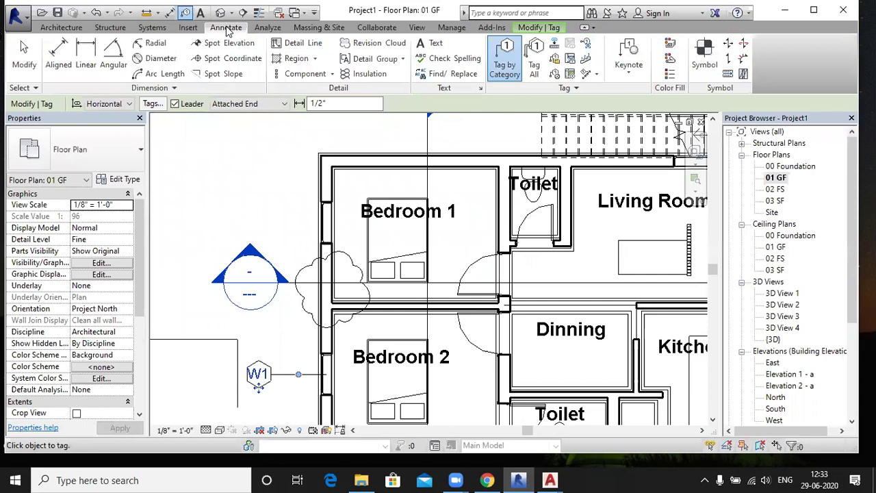
click(533, 64)
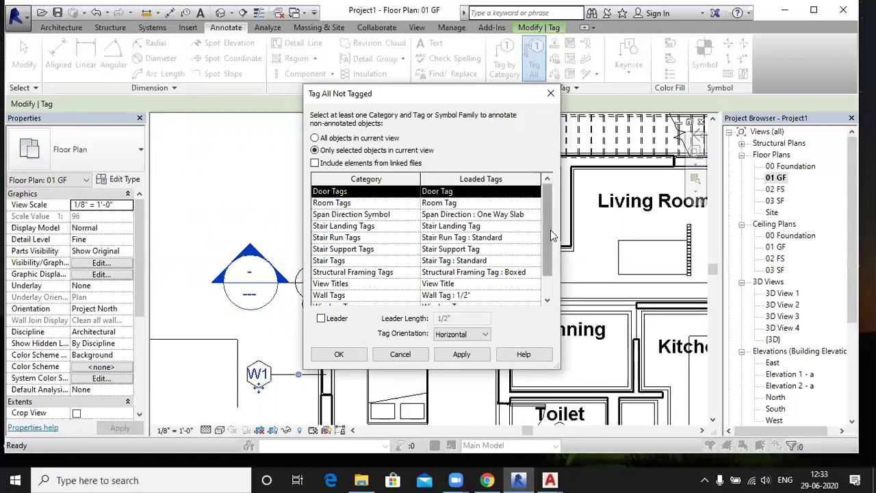
scroll(550, 230, down, 1)
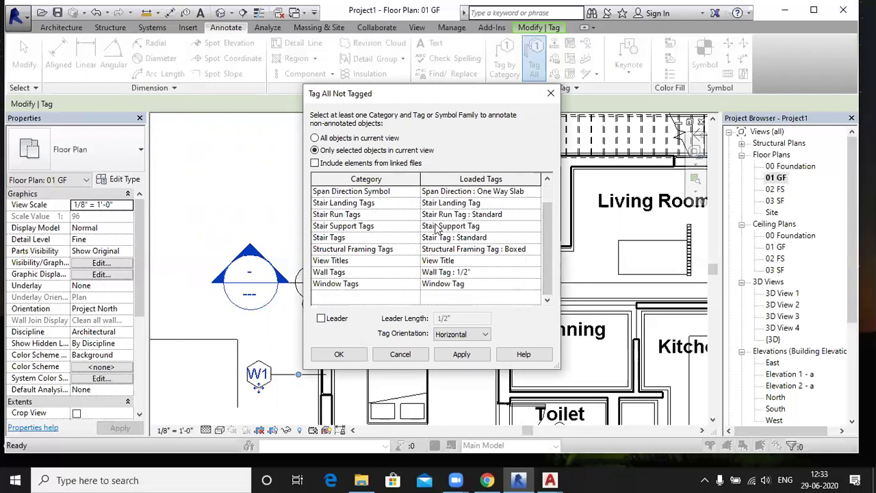
click(397, 355)
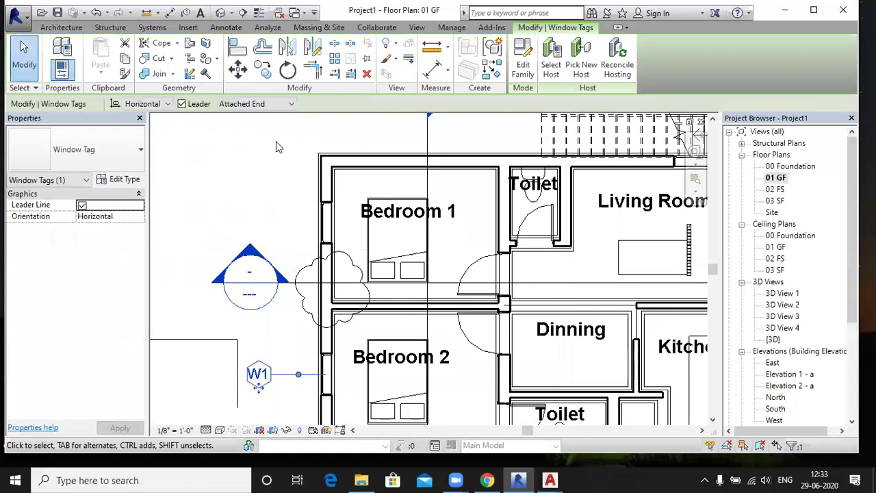
click(225, 28)
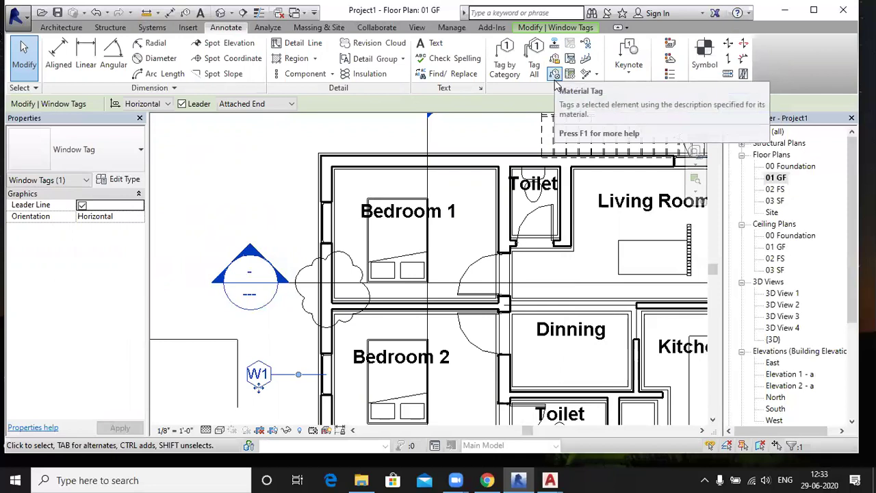
- Start the Material Tag tool and zoom out to see the whole ground-floor plan
click(555, 74)
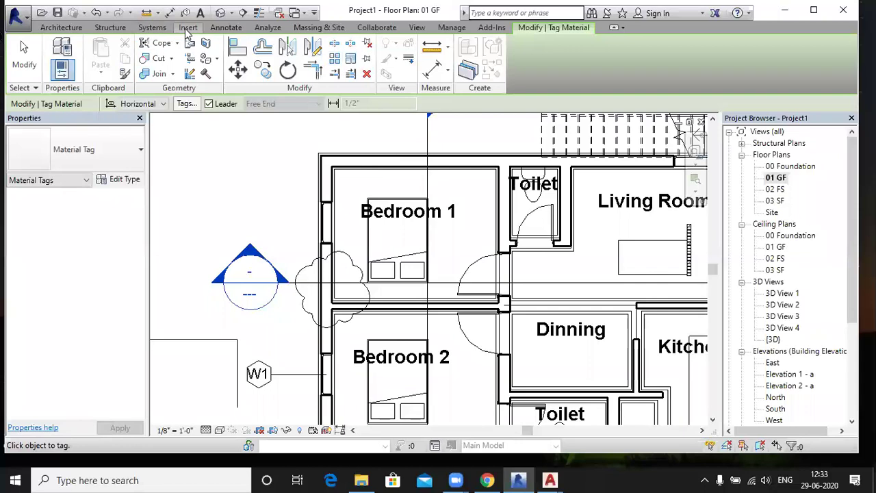
click(226, 27)
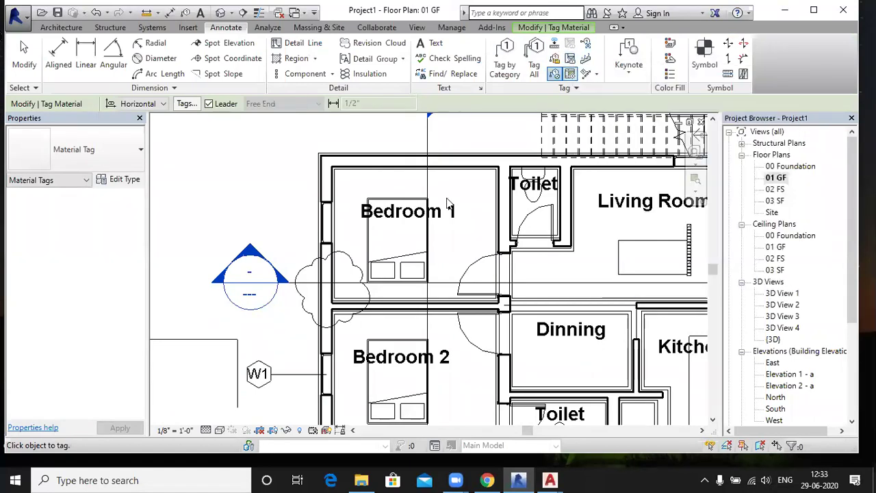
scroll(415, 215, down, 2)
scroll(421, 211, down, 1)
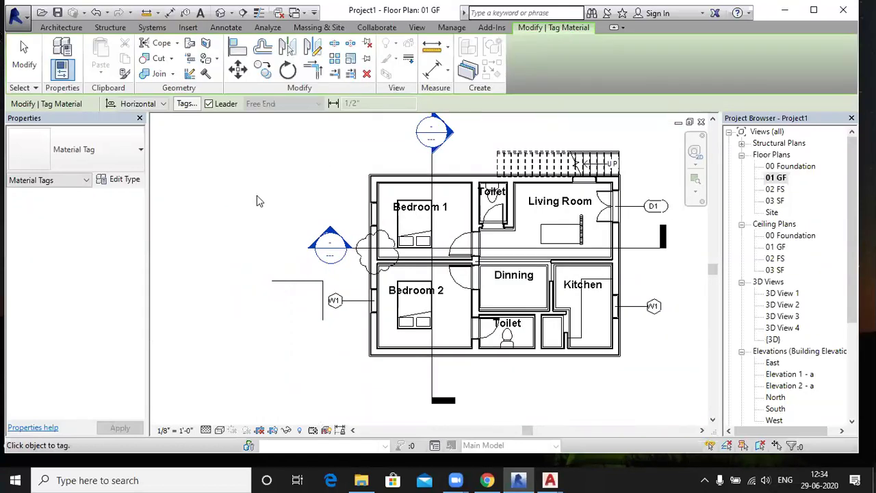
- Delete Bedroom 1's existing room tag and place a fresh room tag there
key(Escape)
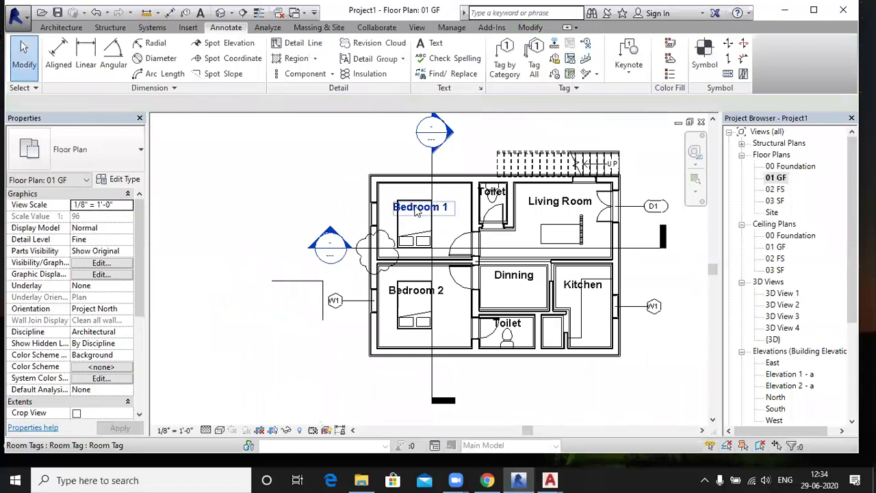
click(415, 211)
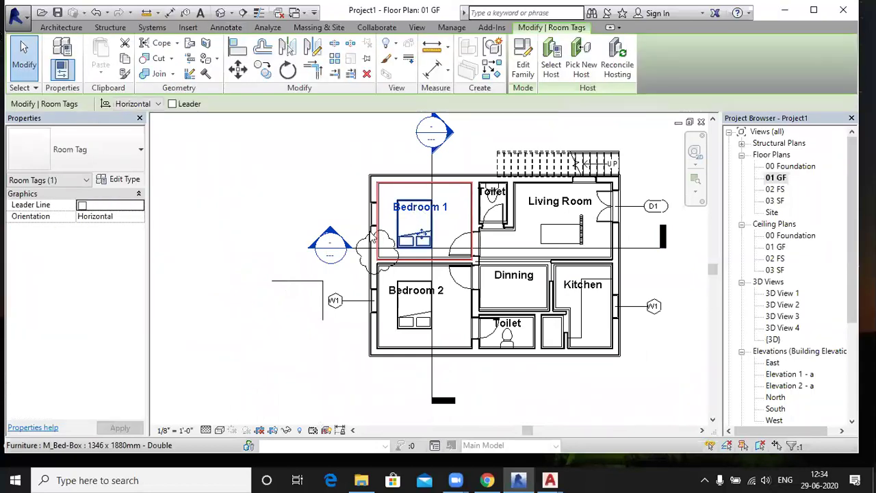
key(Escape)
click(412, 215)
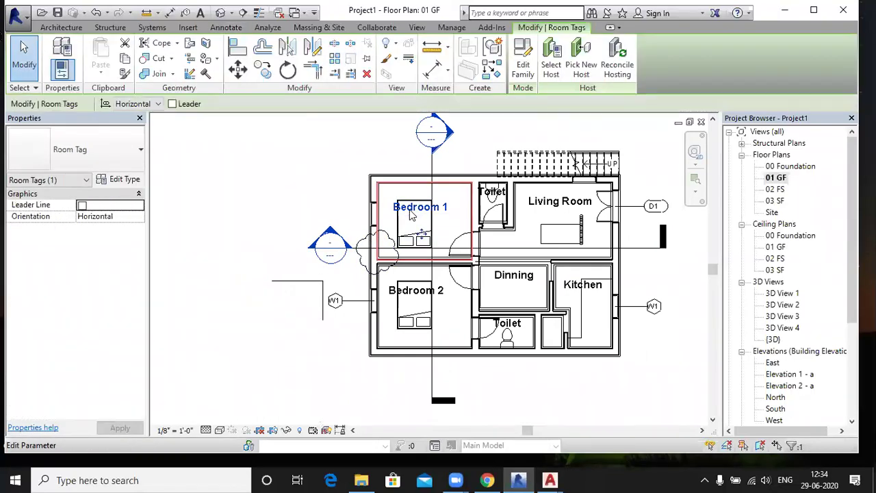
key(Delete)
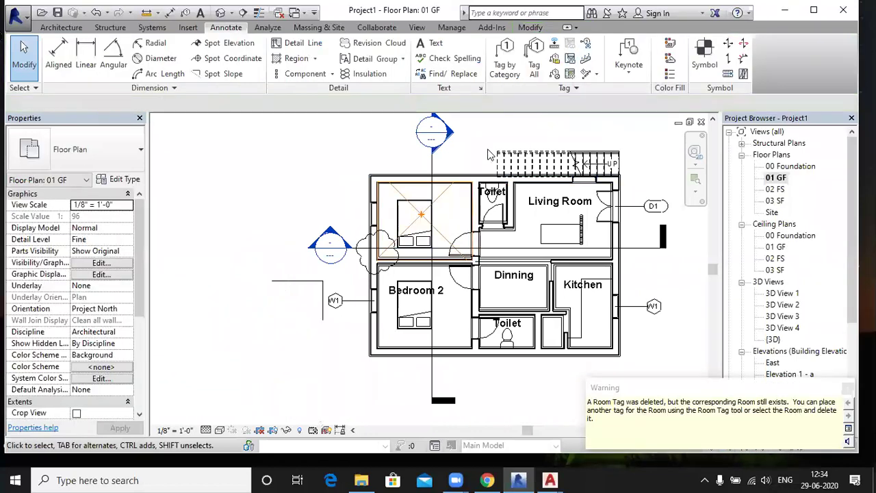
click(575, 62)
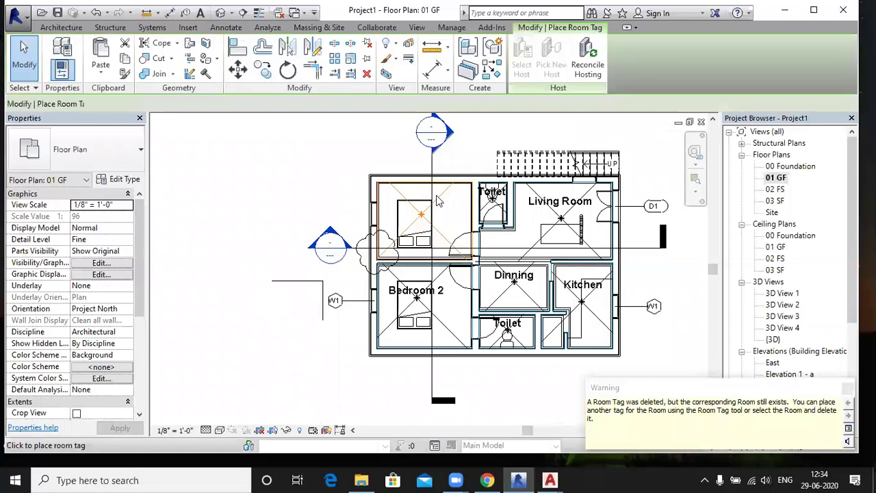
click(430, 211)
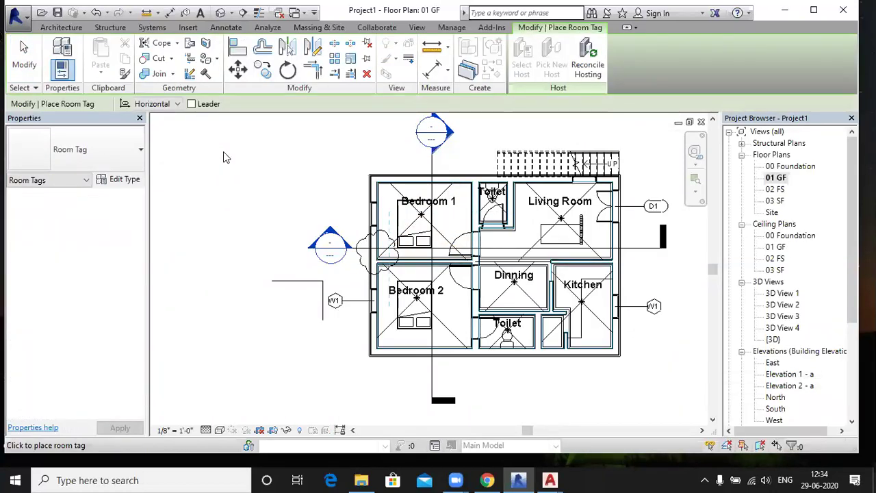
key(Escape)
key(Escape)
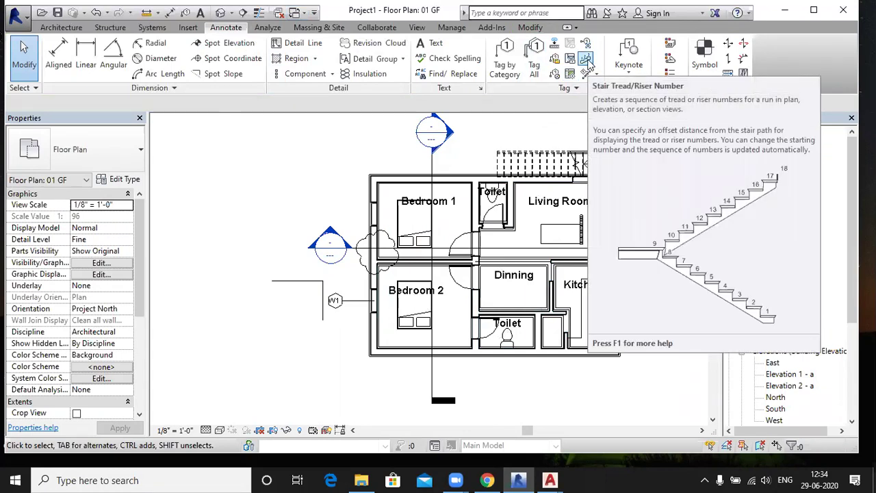
- Add riser numbers 1 through 18 along the stair run above the Living Room
click(587, 60)
scroll(603, 171, up, 2)
scroll(614, 175, up, 2)
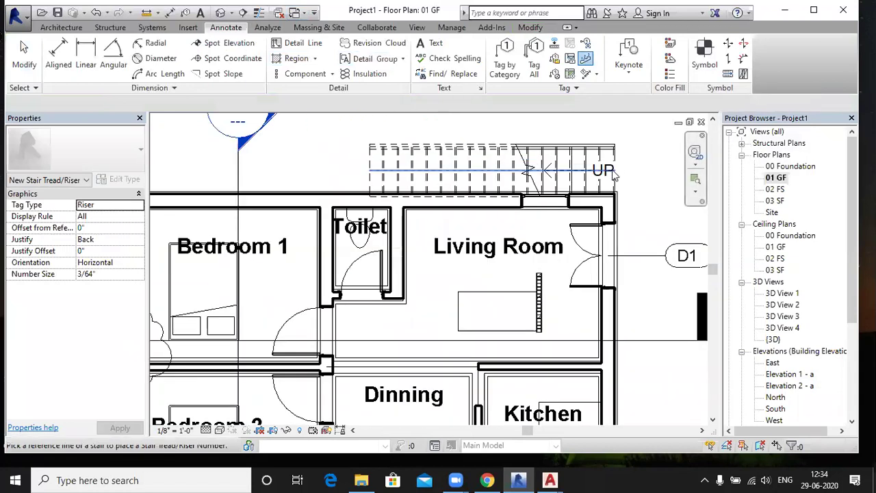
click(612, 172)
scroll(612, 172, up, 3)
scroll(613, 172, up, 1)
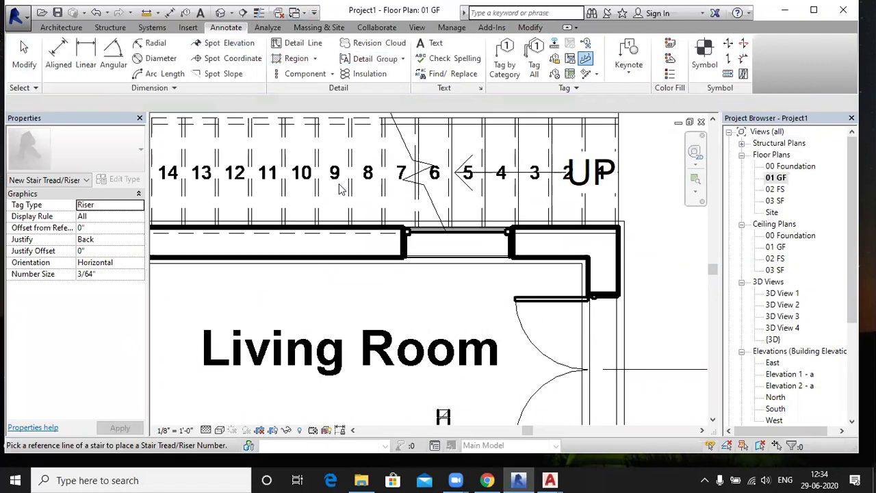
scroll(340, 190, down, 2)
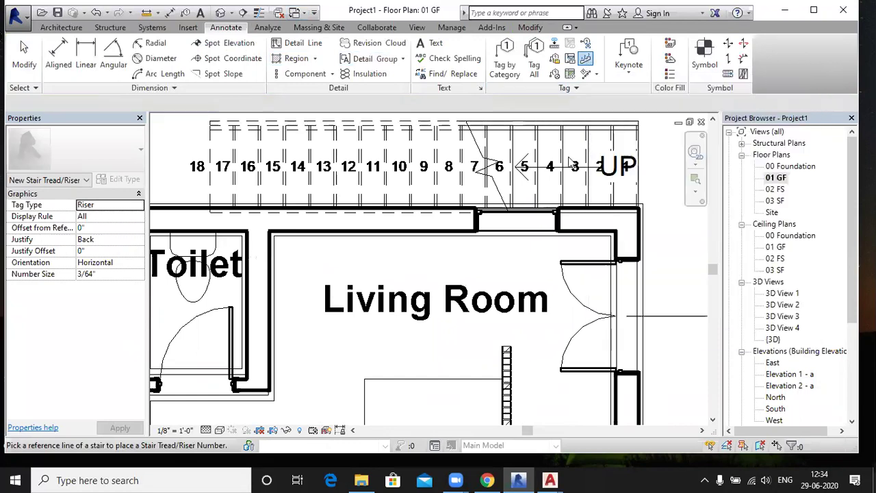
scroll(575, 160, down, 2)
scroll(575, 161, down, 1)
scroll(575, 160, down, 2)
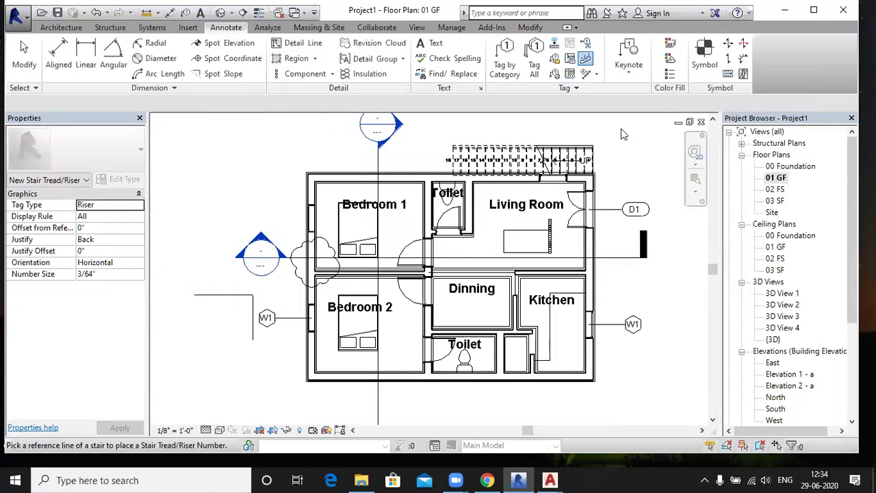
- Place a Color Fill Legend left of the plan with space type Rooms and scheme Name
click(669, 76)
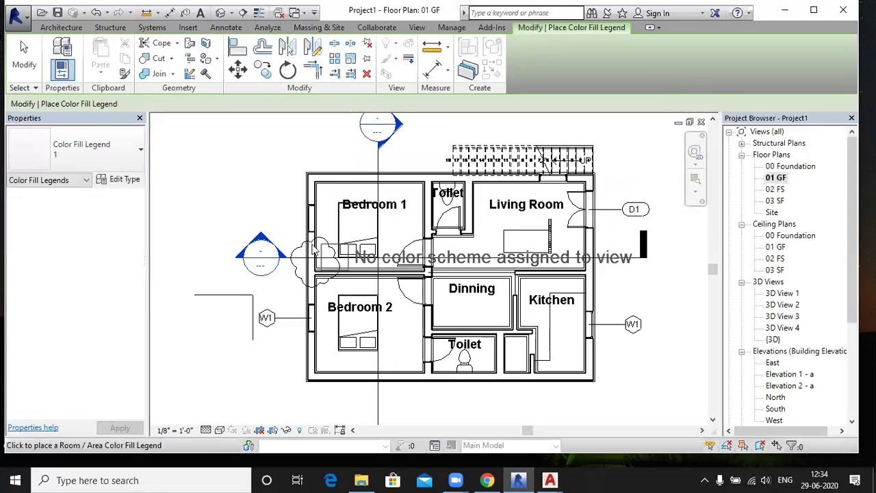
middle_drag(405, 179, 284, 303)
click(253, 293)
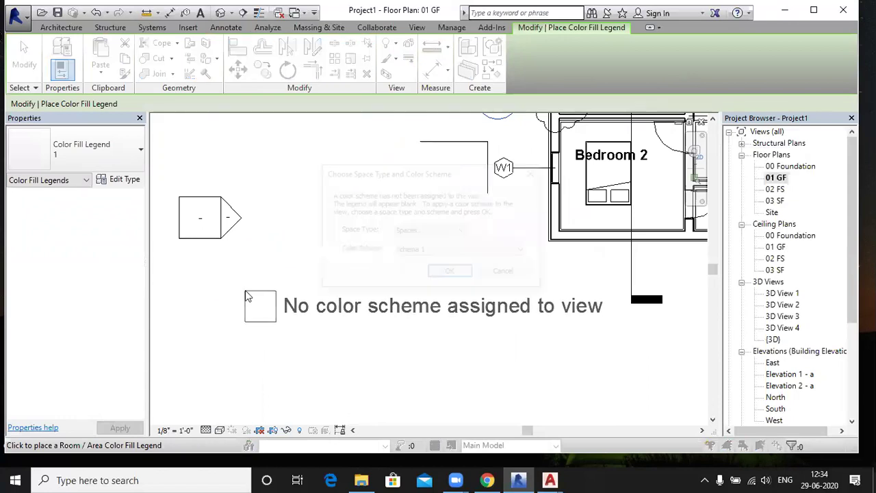
click(410, 232)
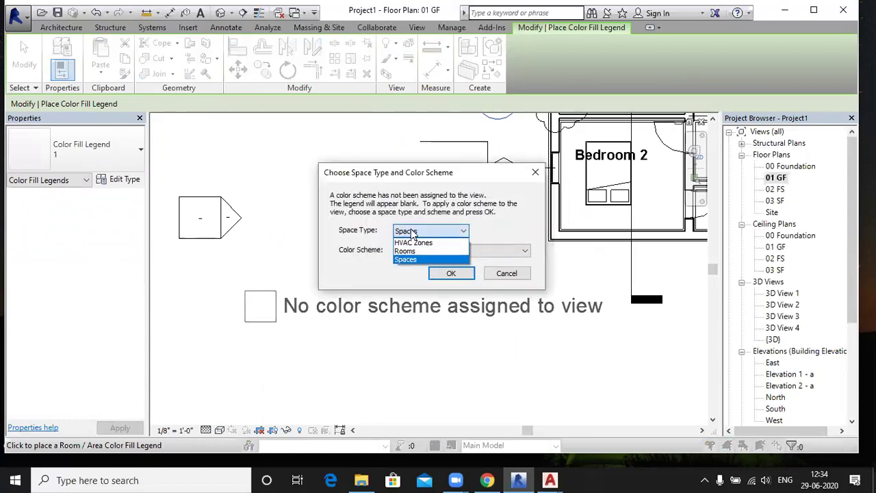
click(411, 250)
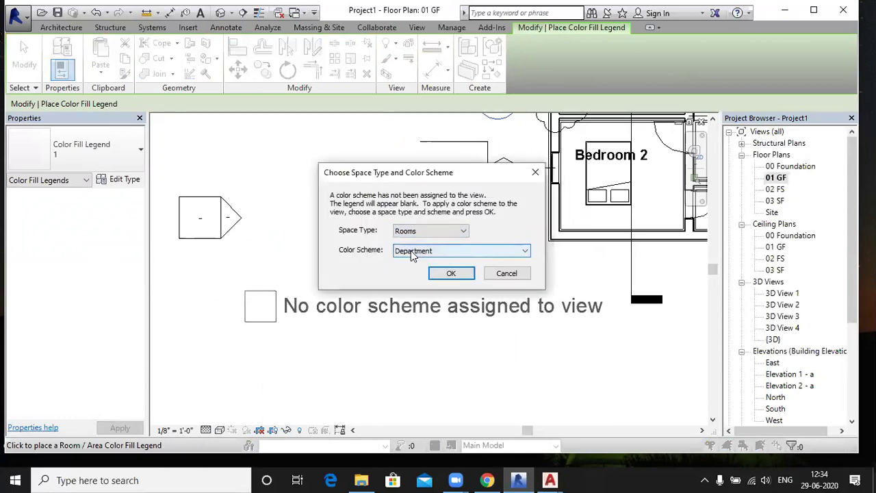
click(411, 250)
click(404, 279)
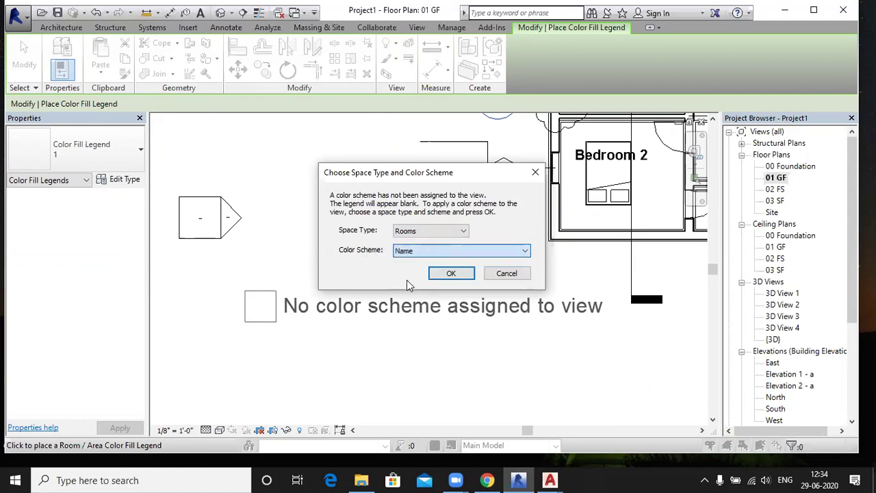
click(451, 273)
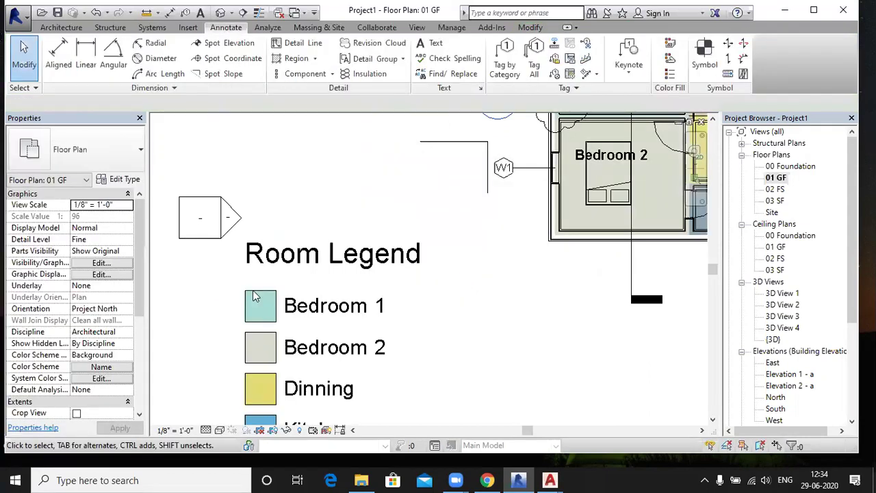
- Deselect the legend and bring its Toilet entry into view
click(295, 305)
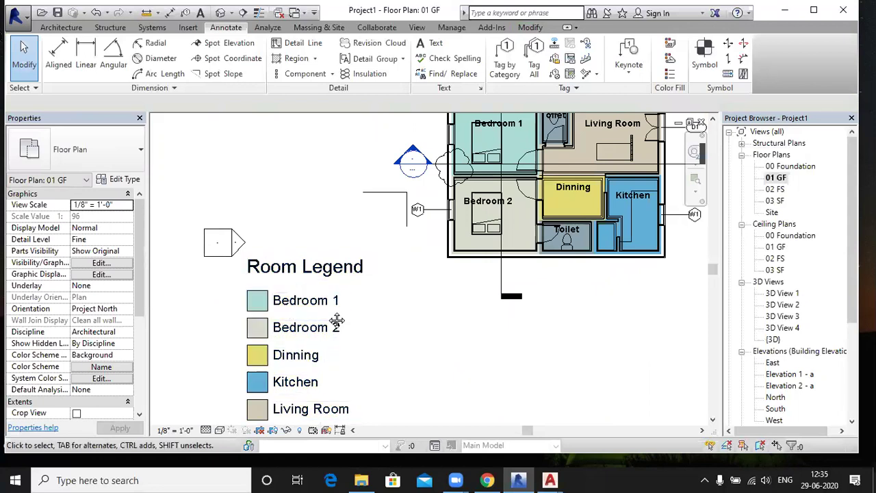
middle_drag(338, 324, 273, 312)
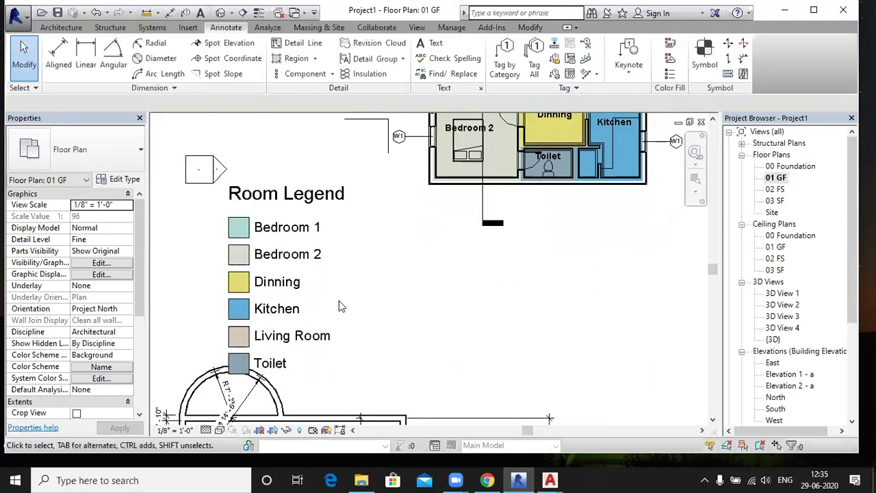
scroll(339, 301, down, 2)
scroll(367, 339, down, 2)
scroll(417, 255, up, 2)
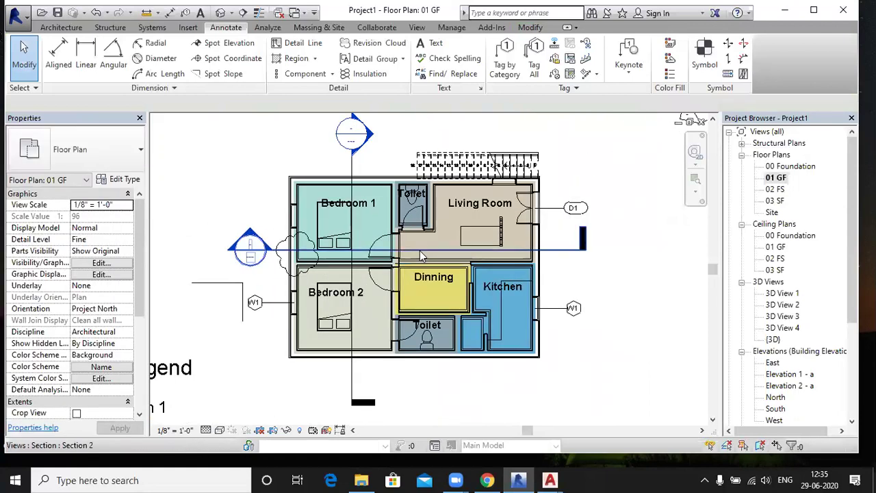
scroll(420, 251, up, 2)
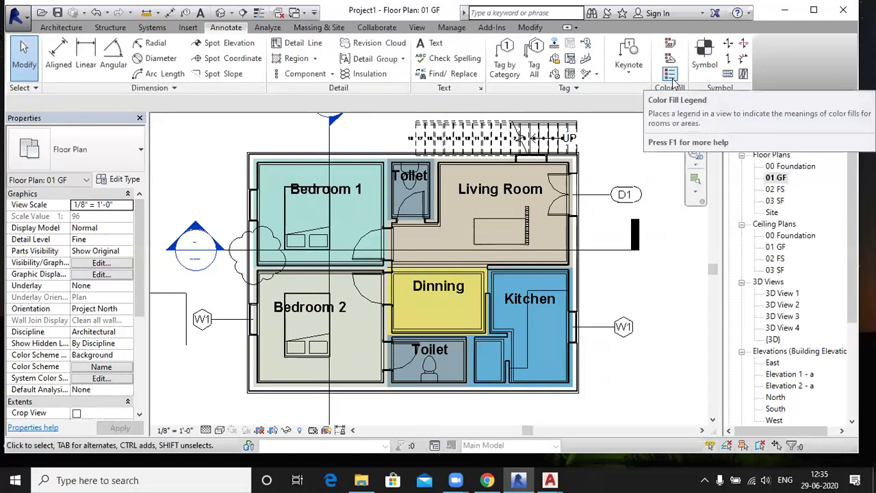
mouse_move(670, 73)
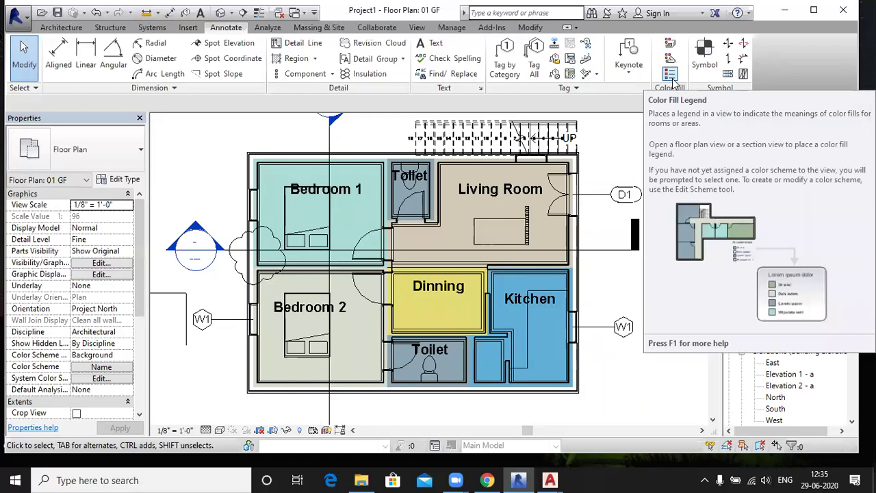
click(670, 74)
scroll(328, 274, down, 2)
click(185, 346)
scroll(236, 351, down, 1)
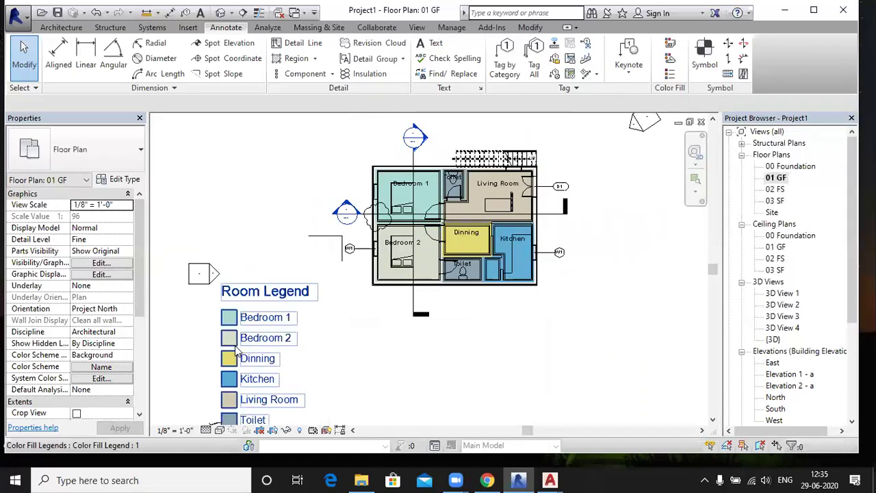
click(230, 323)
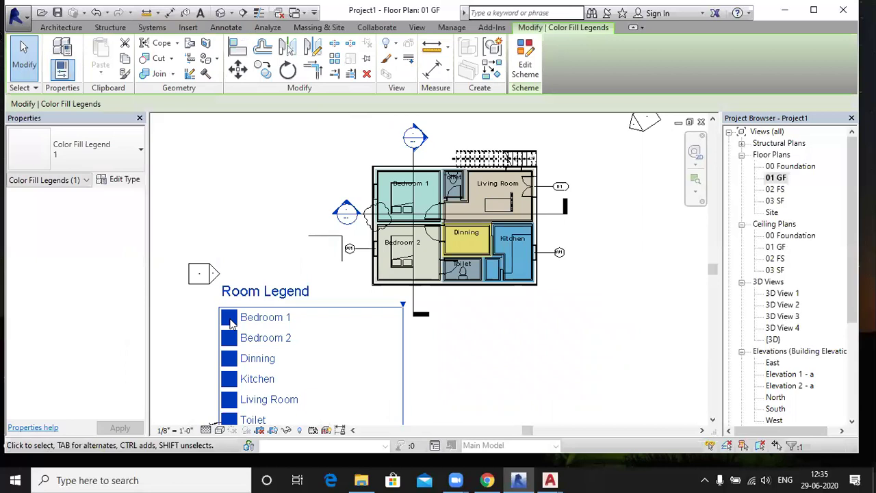
key(Escape)
click(231, 323)
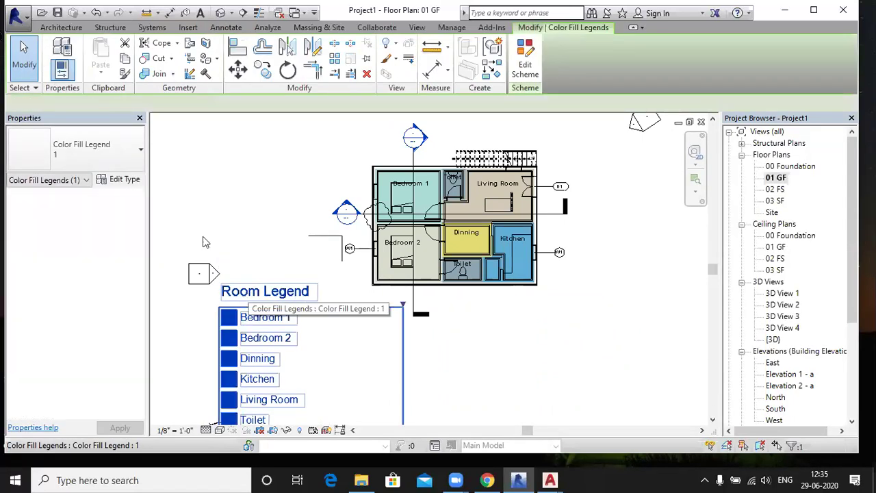
click(113, 179)
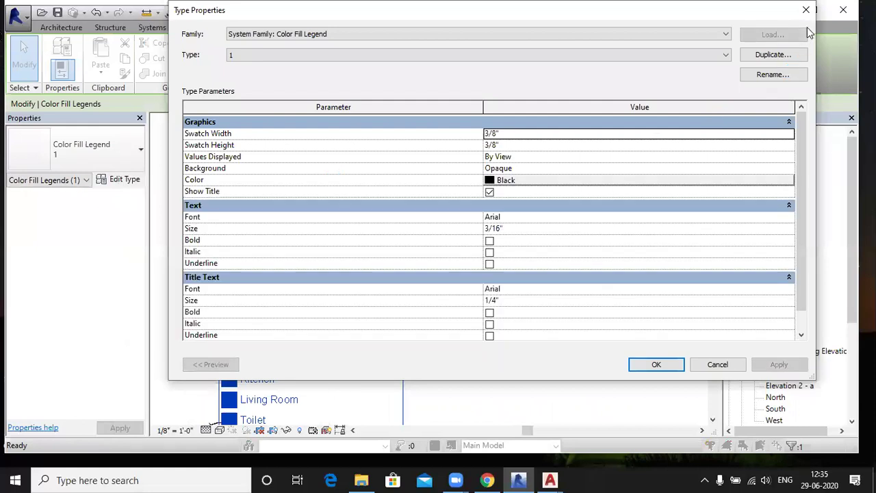
click(807, 10)
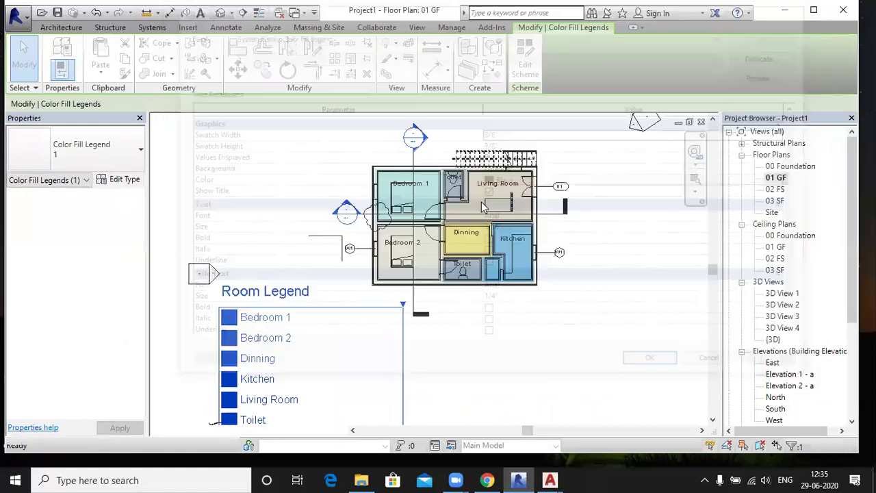
scroll(215, 327, up, 2)
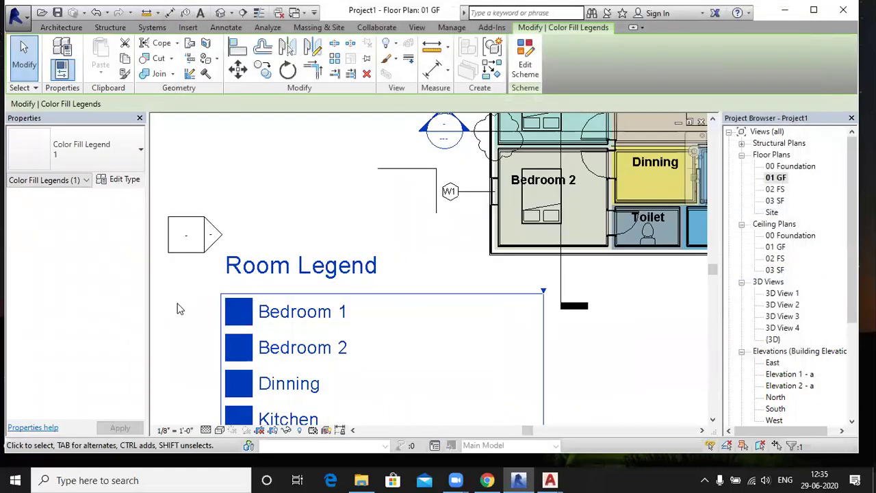
click(177, 309)
click(230, 311)
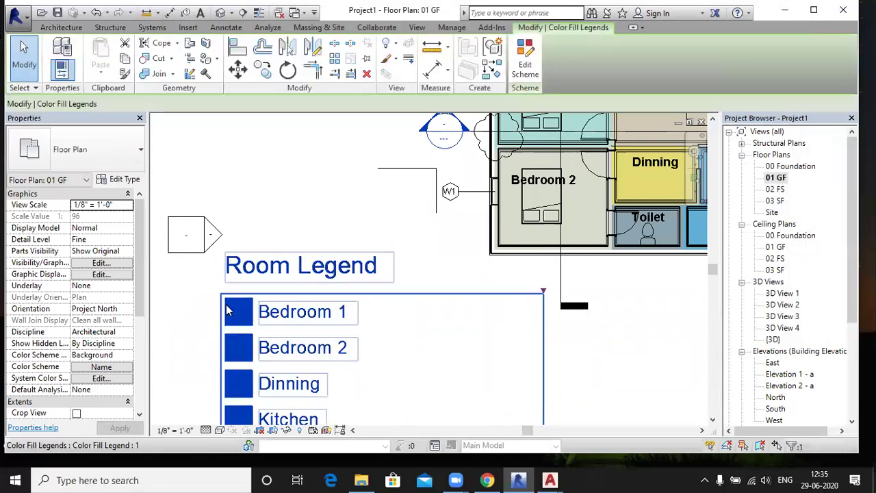
- Change Bedroom 1's colour-scheme entry to bright green (RGB 128-255) and apply it
click(526, 60)
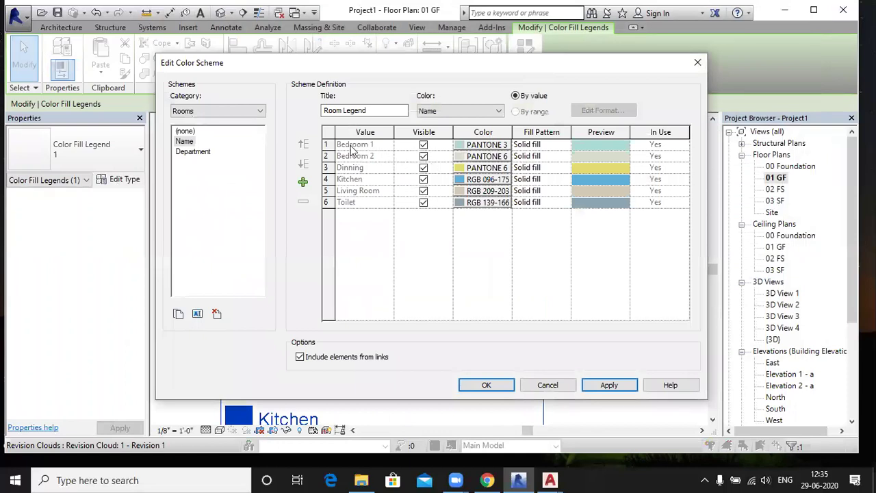
click(495, 146)
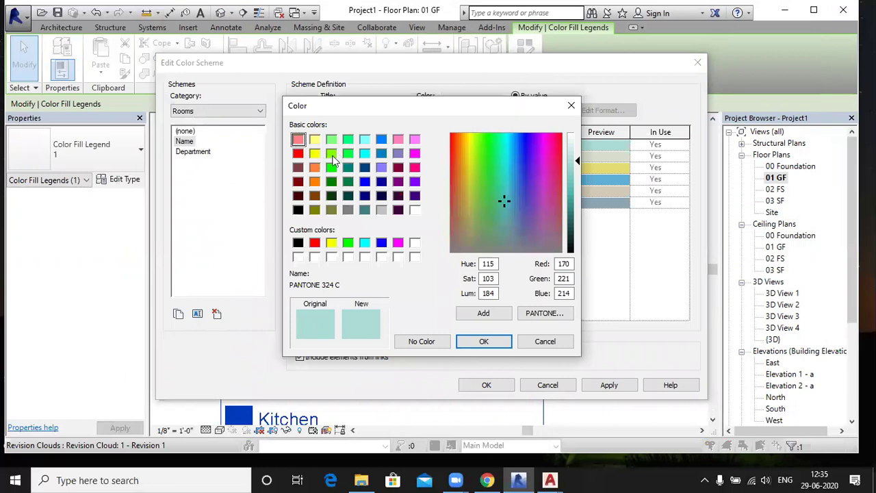
click(331, 153)
click(484, 342)
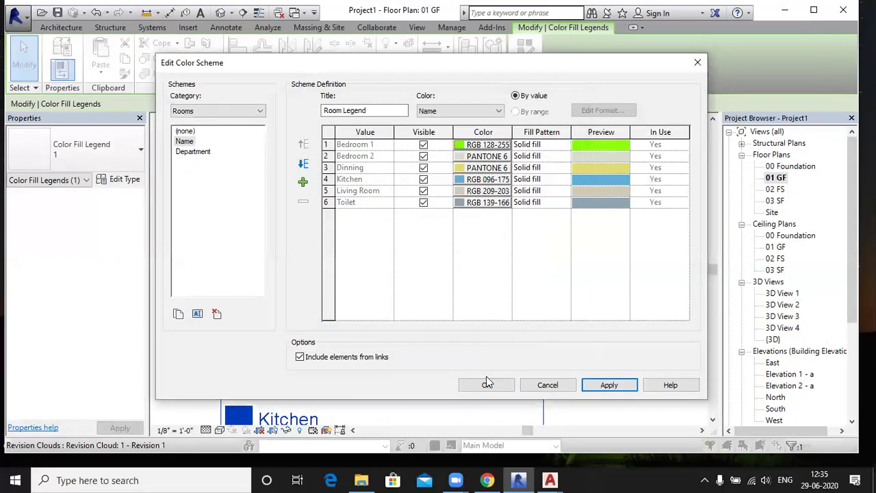
click(488, 383)
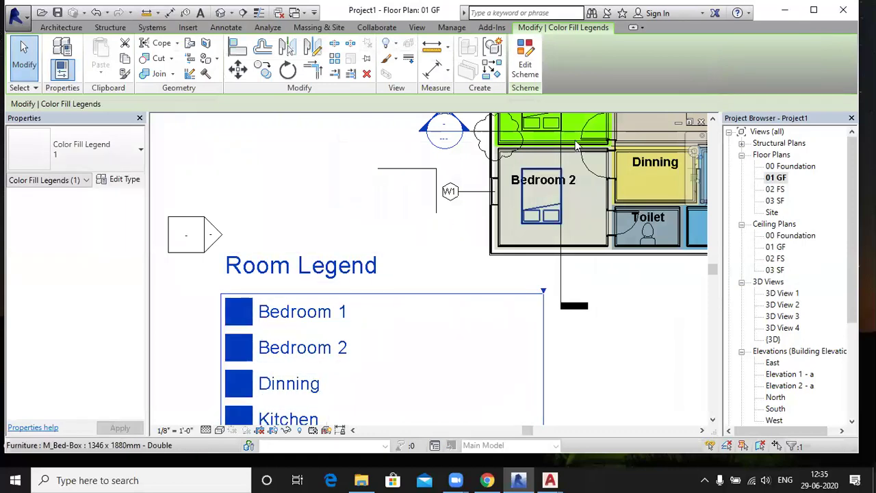
scroll(575, 141, down, 1)
middle_drag(464, 193, 331, 289)
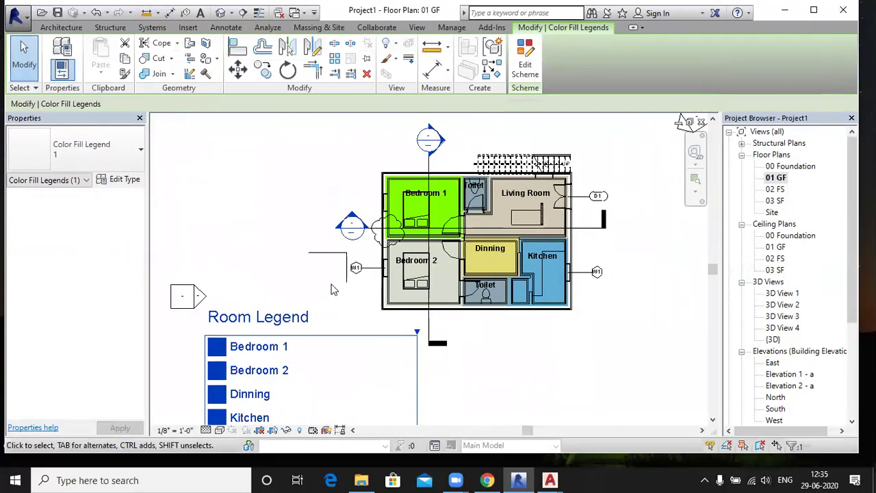
click(278, 284)
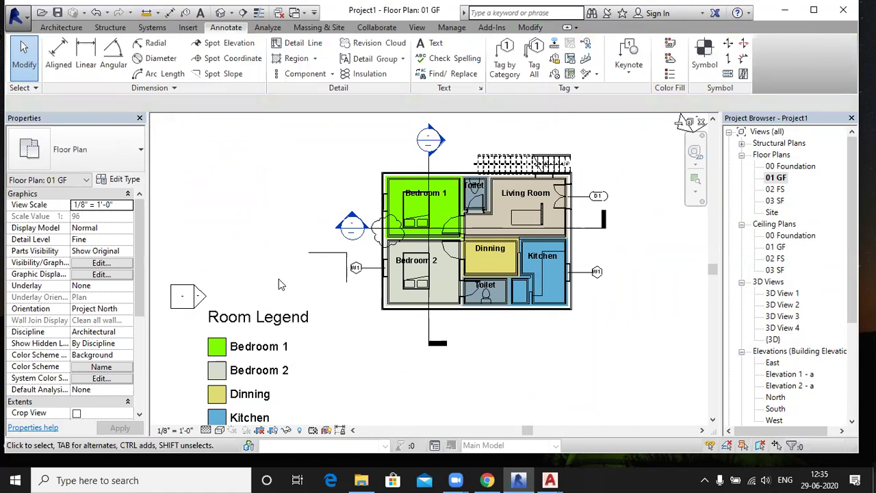